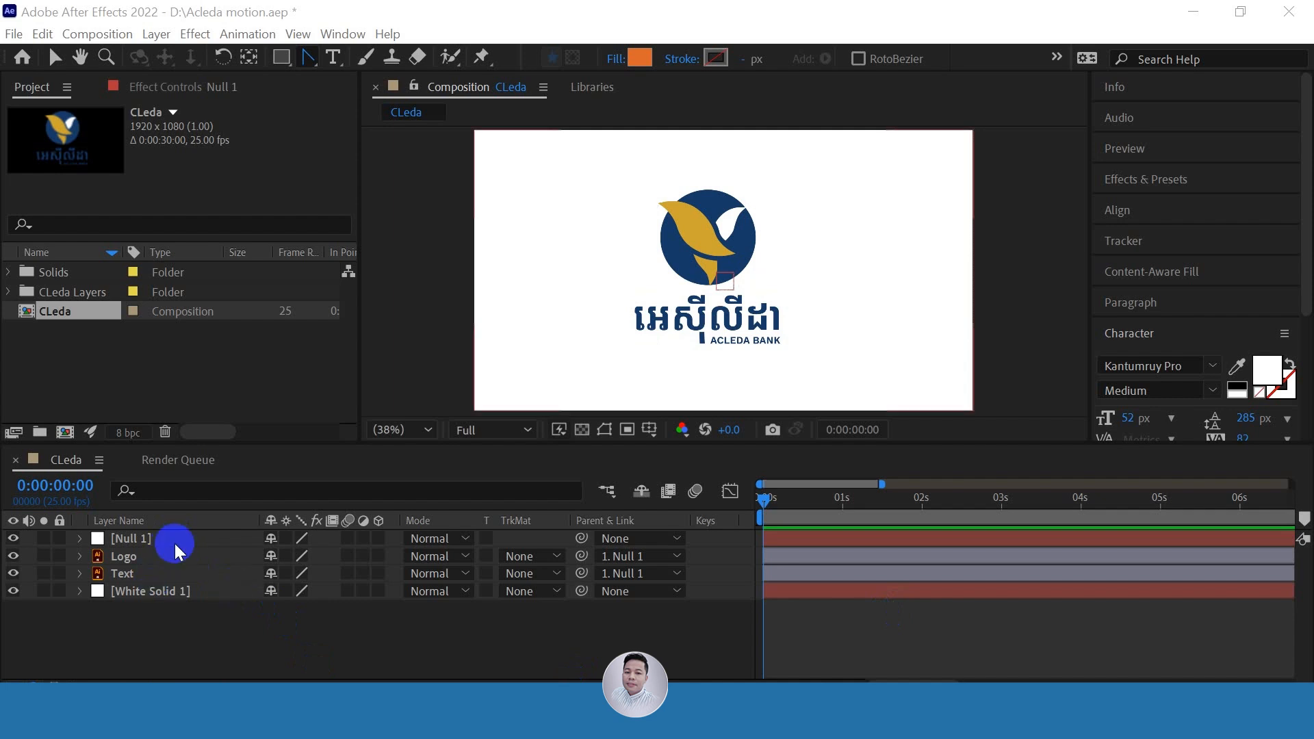
Expand the Null 1 layer's Transform properties and enable keyframing for its Position at 0:00:00:00
left_click(126, 574)
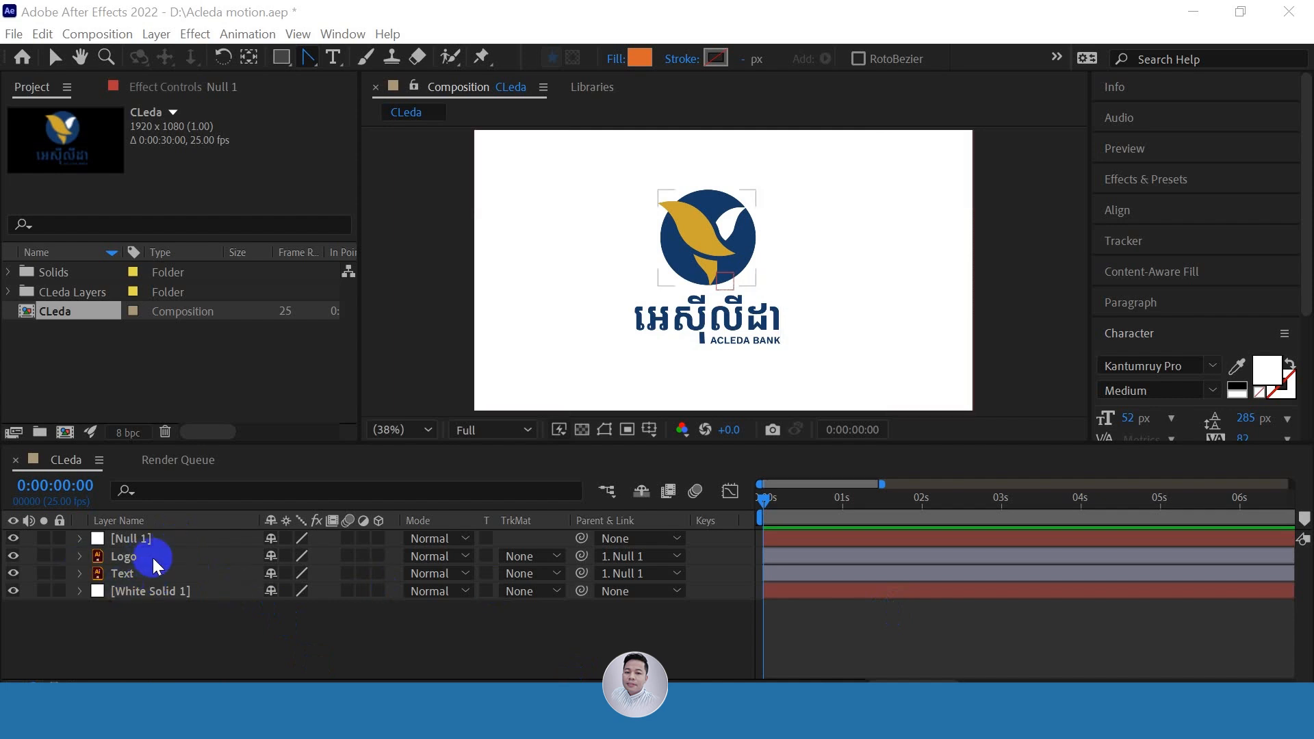
left_click(183, 639)
left_click(79, 540)
left_click(80, 543)
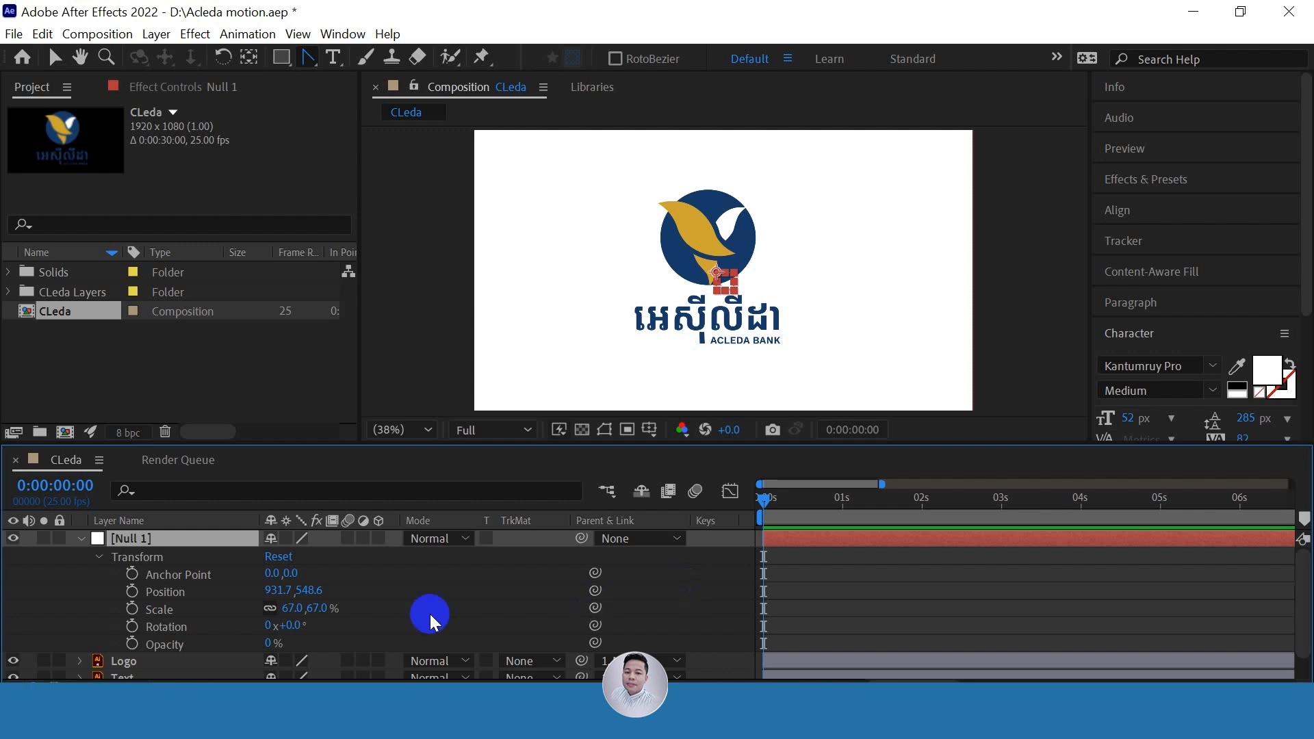
left_click(132, 591)
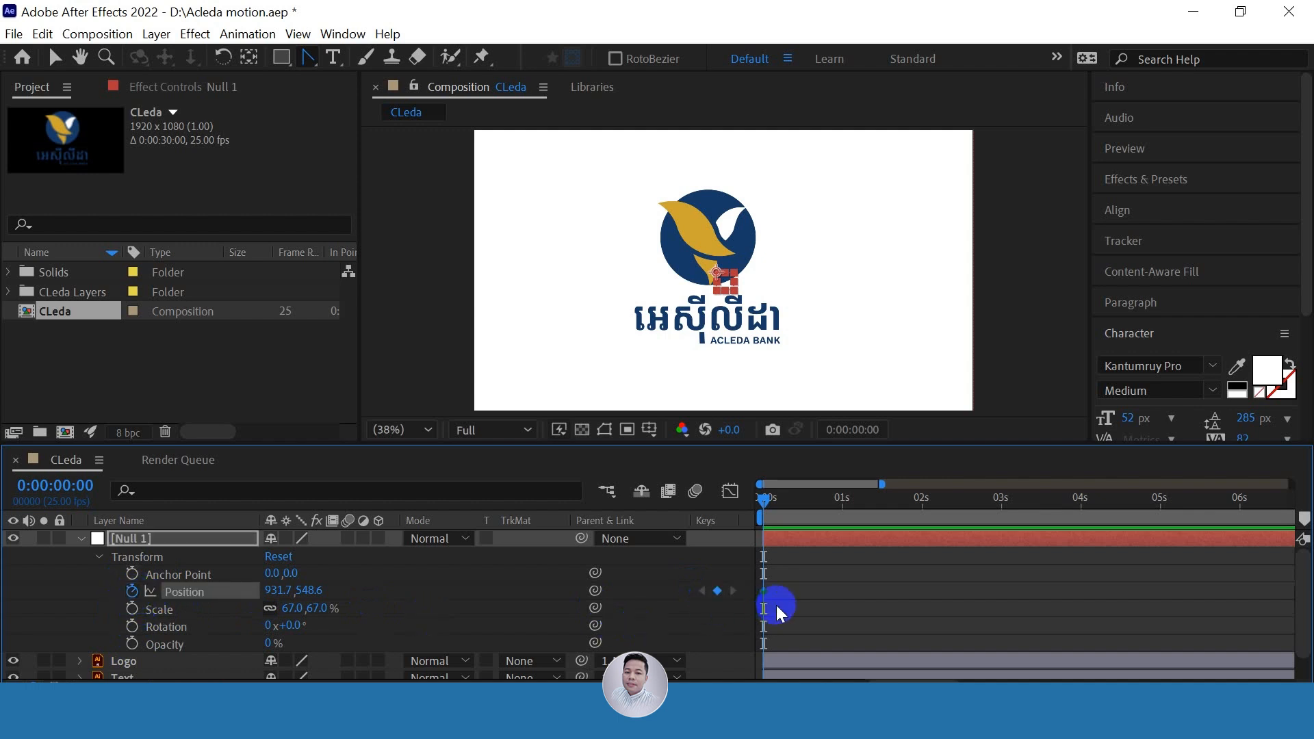
Move Null 1's Position keyframe to 0:00:00:24 and return the playhead to the start of the composition
left_click_drag(763, 590, 833, 597)
left_click_drag(834, 594, 781, 572)
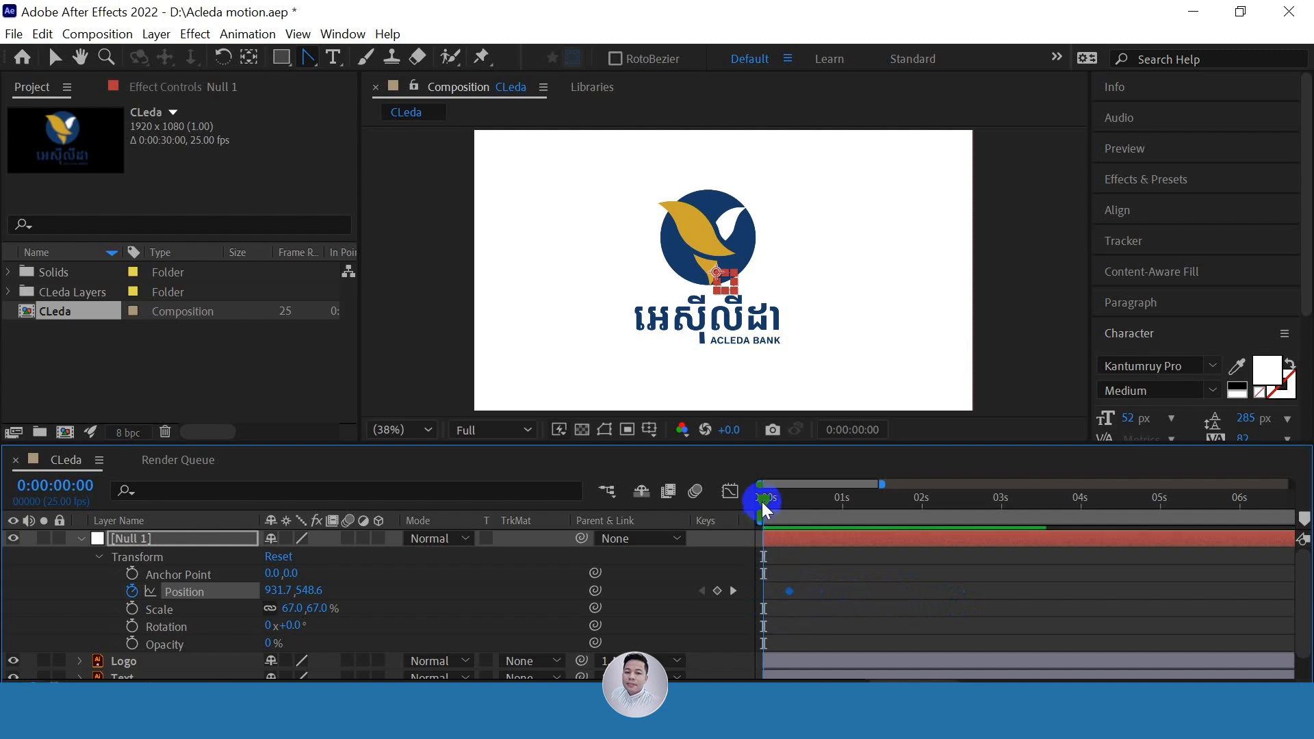
left_click_drag(765, 508, 922, 527)
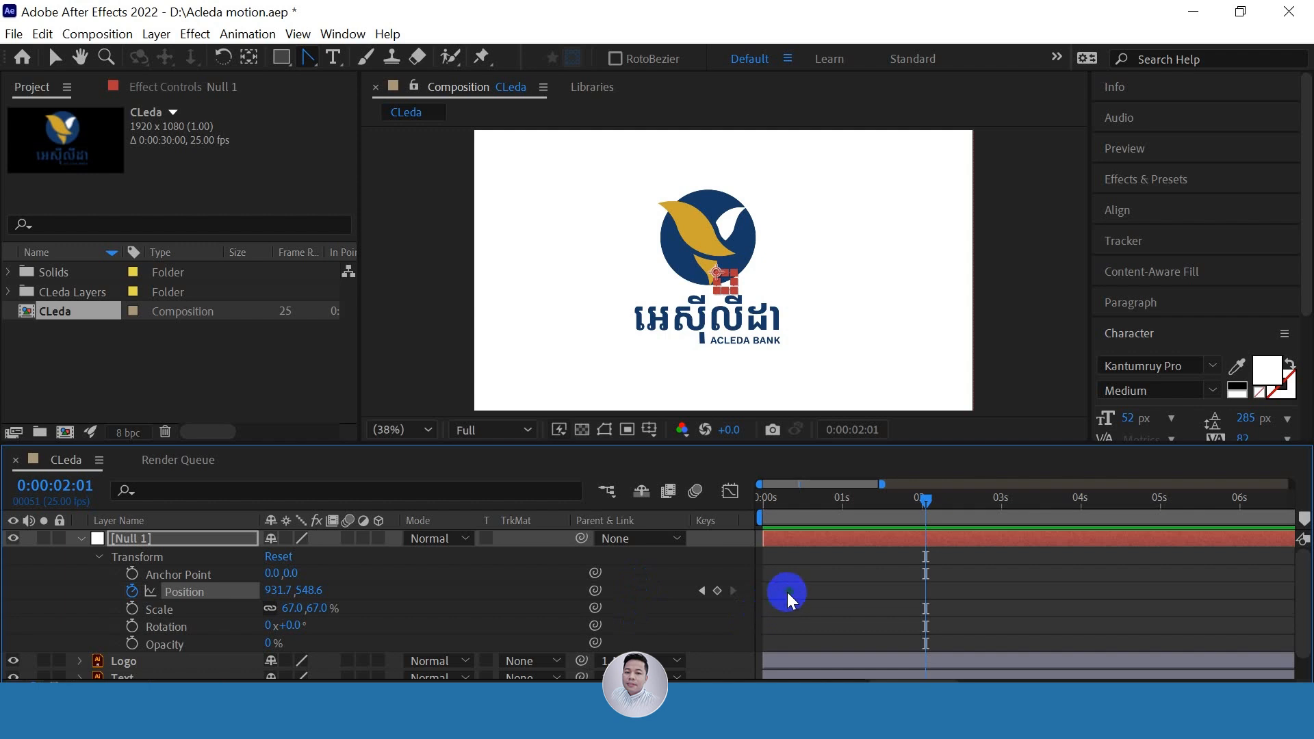
left_click_drag(786, 592, 835, 598)
left_click_drag(925, 499, 747, 557)
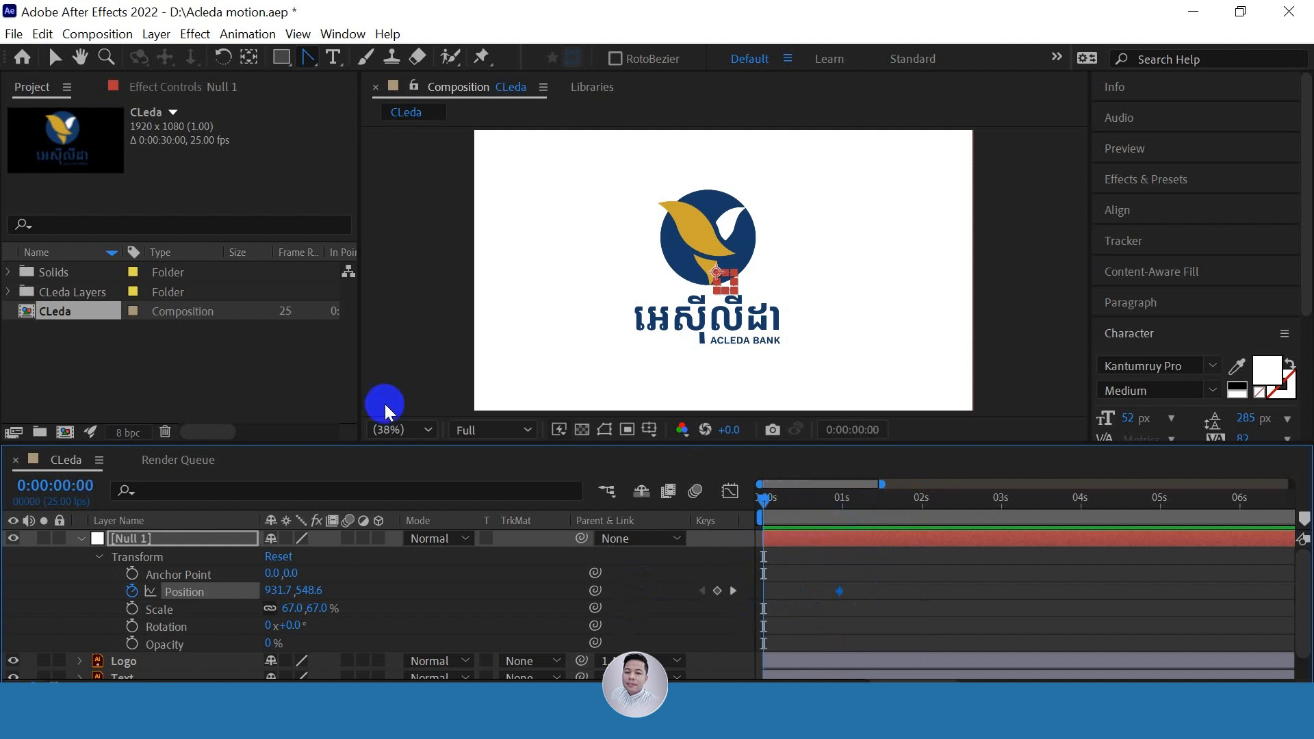
Move Null 1 beyond the frame's lower-left corner at 0:00:00:00, to a Position of about -364, 960
left_click_drag(278, 589, 105, 609)
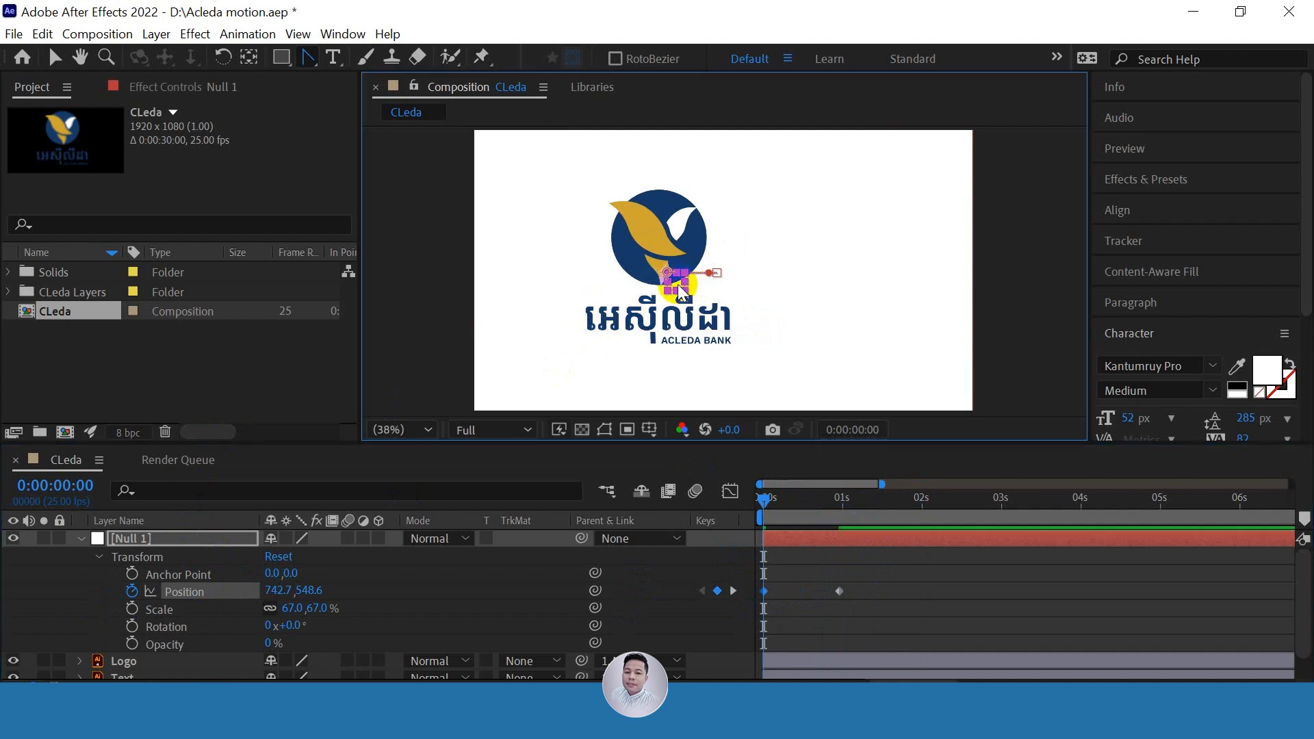
left_click_drag(676, 308, 390, 396)
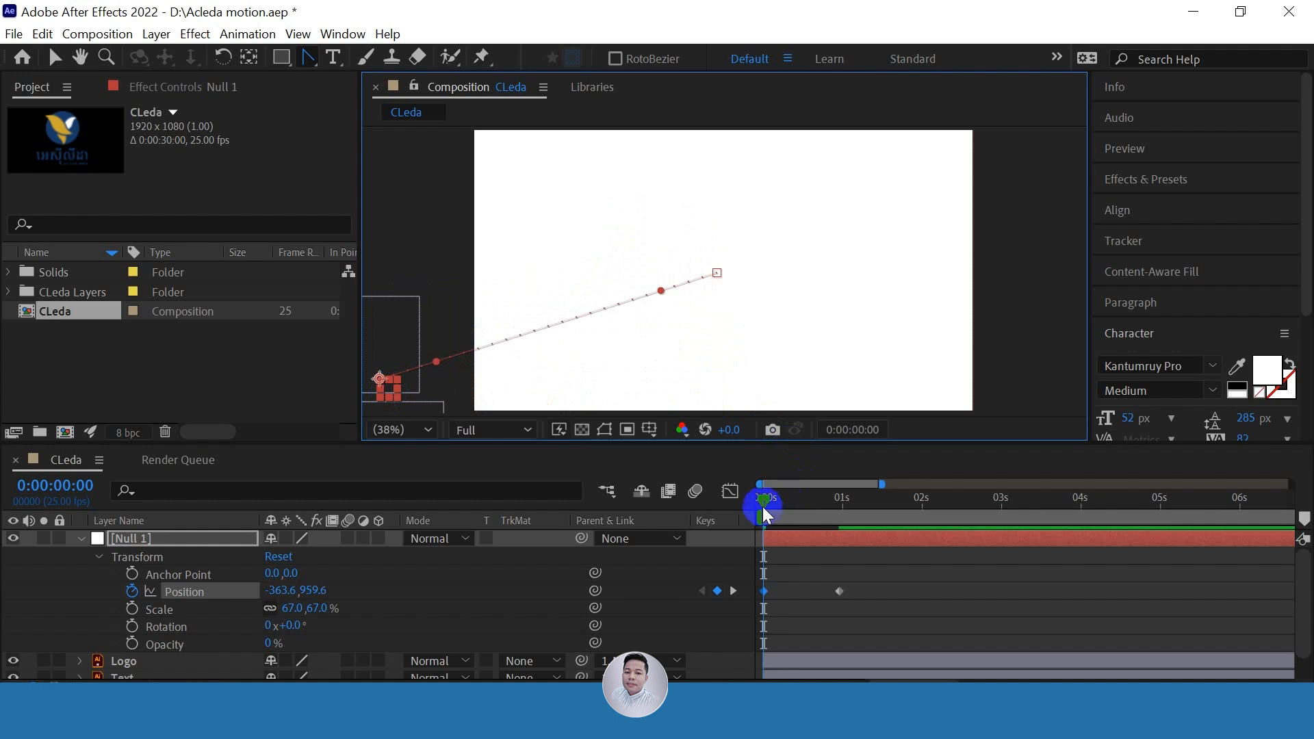
mouse_move(762, 507)
left_mouse_down()
mouse_move(806, 505)
mouse_move(757, 514)
left_mouse_up()
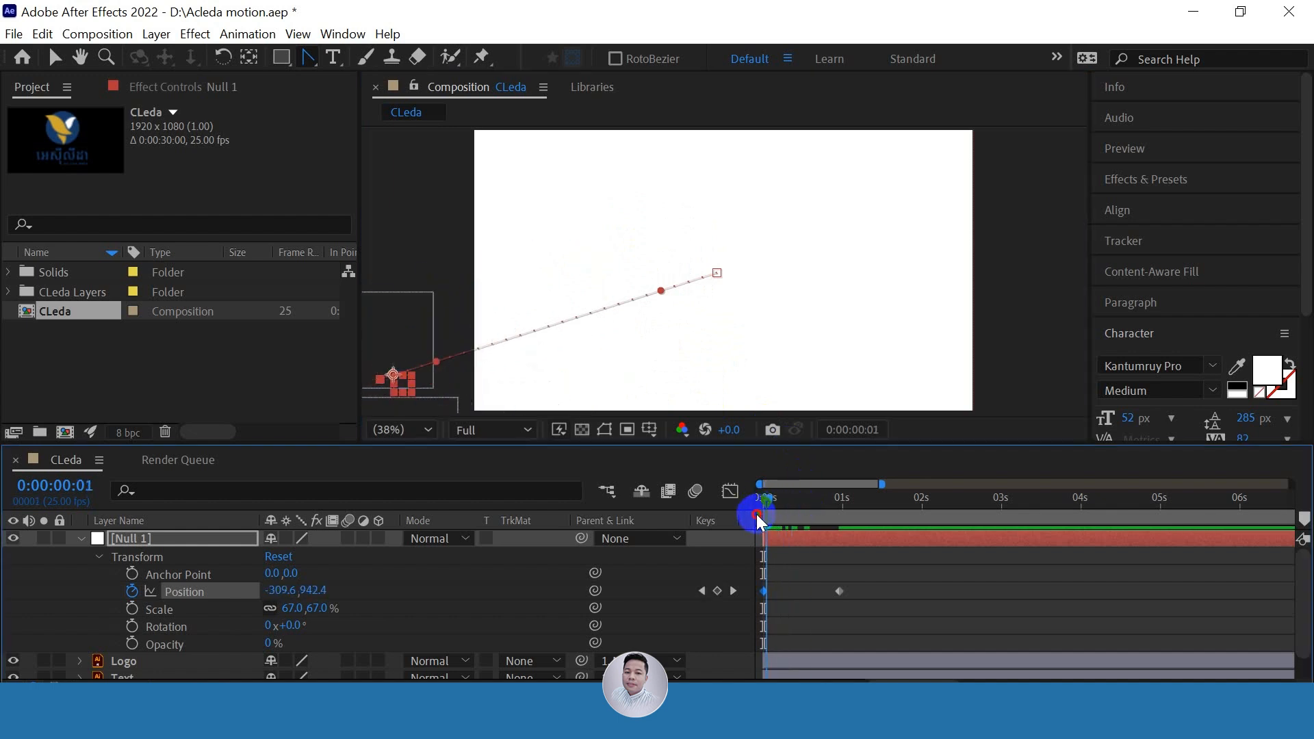
left_click(777, 602)
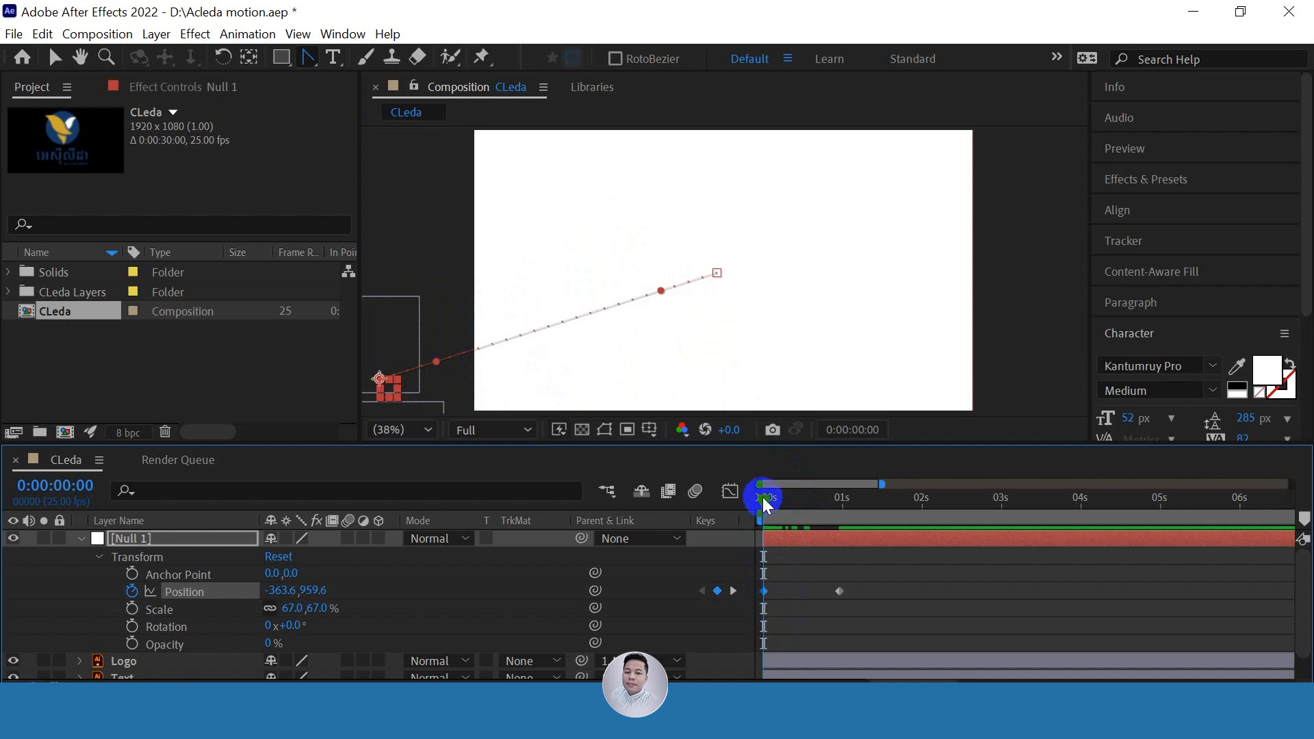
Add a Position keyframe at 0:00:02:00 with Null 1 moved toward the frame's lower-right corner, at about 1675, 809
left_click_drag(762, 496, 922, 483)
left_click_drag(727, 282, 961, 372)
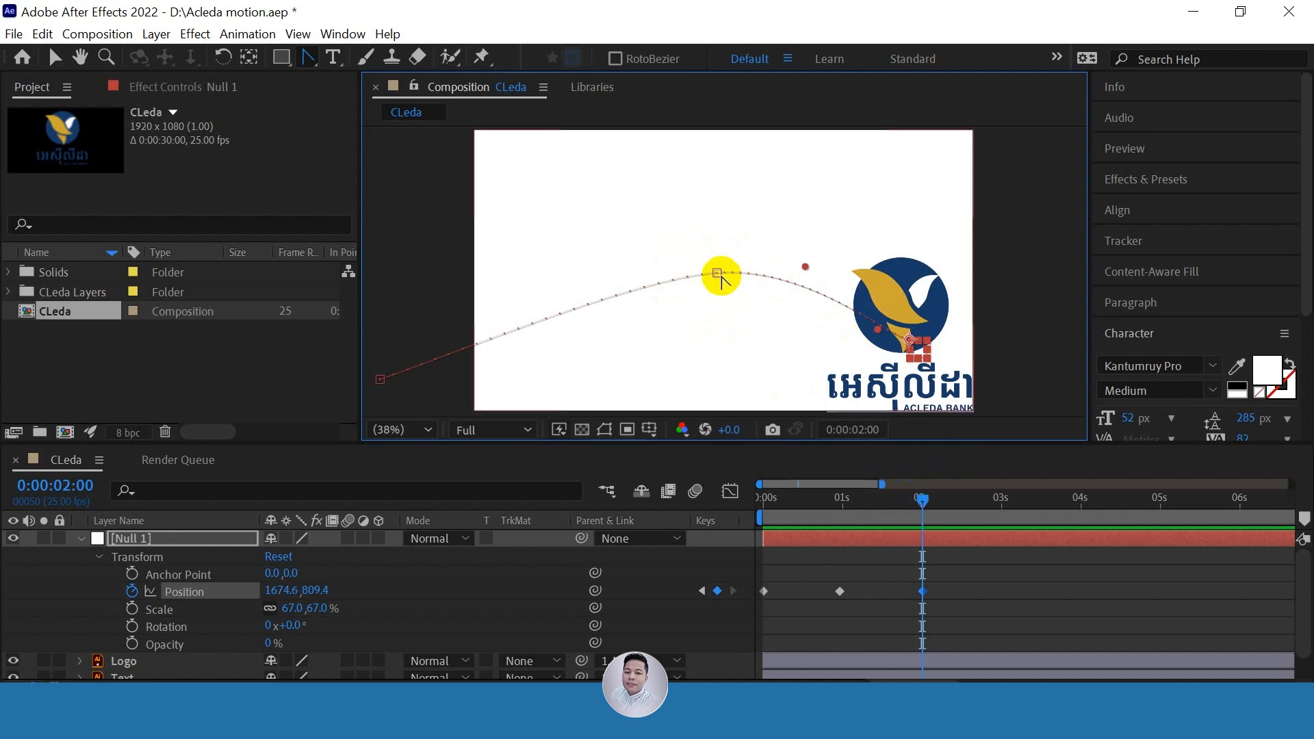
Set the spatial interpolation of the Position keyframe at 0:00:02:00 to Bezier
left_click(936, 590)
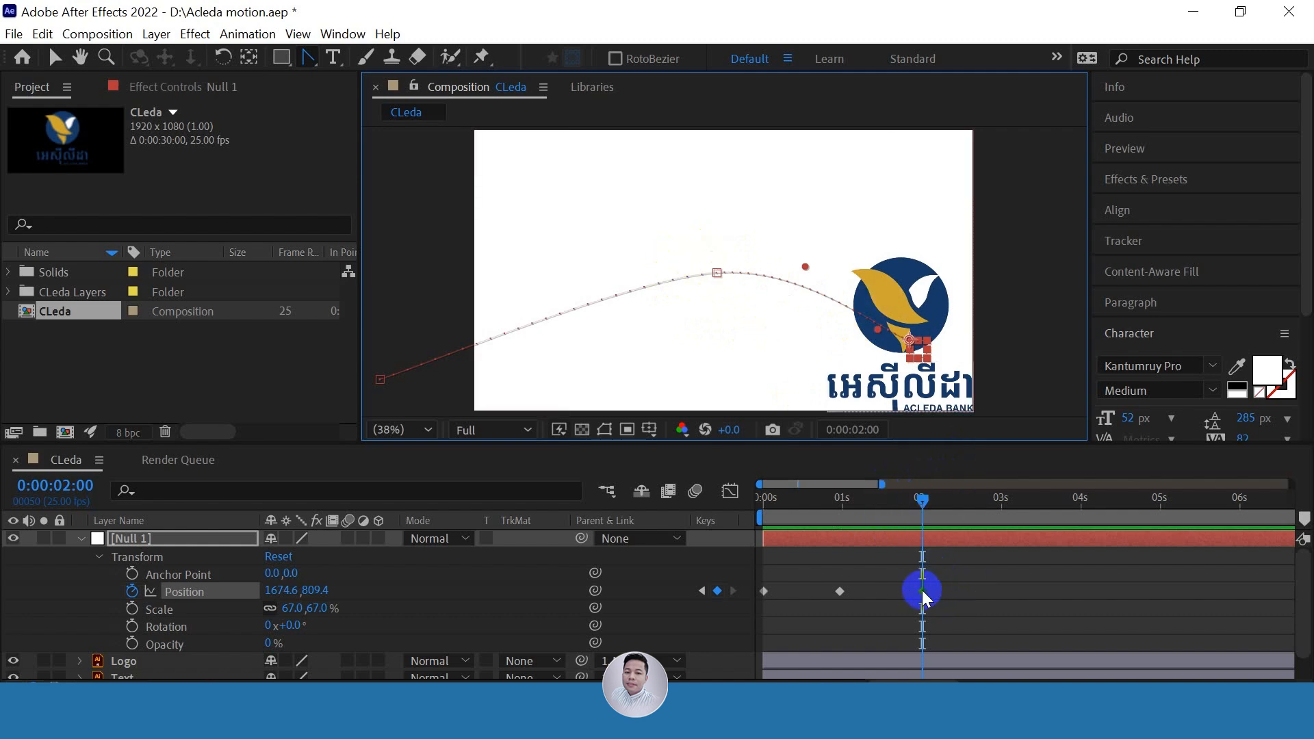
right_click(921, 589)
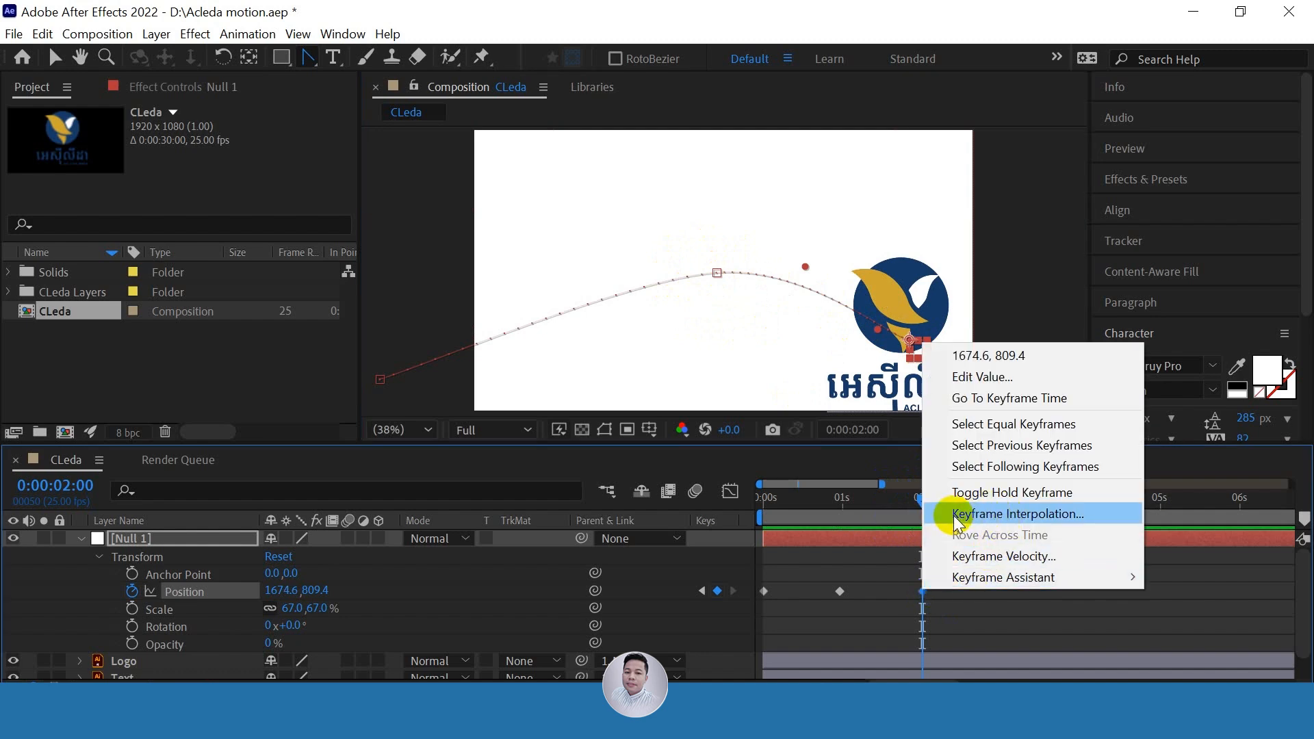
left_click(983, 520)
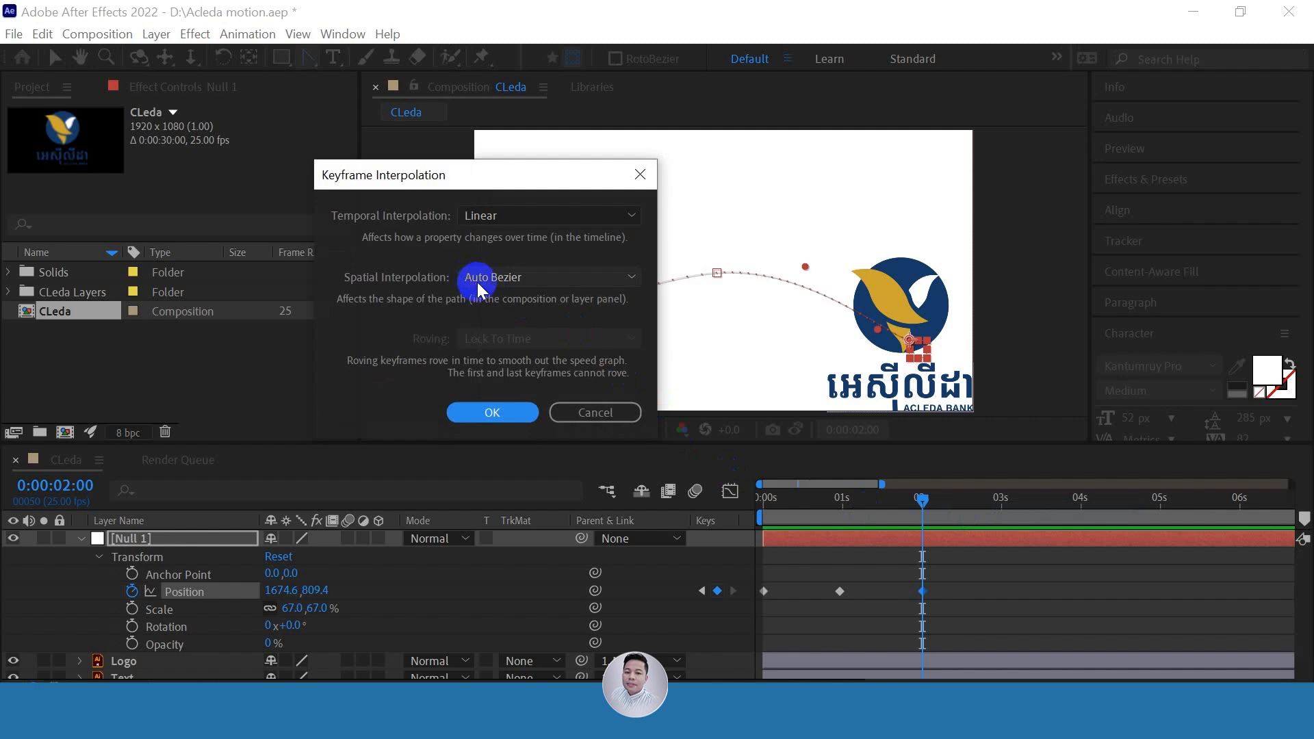
left_click(580, 278)
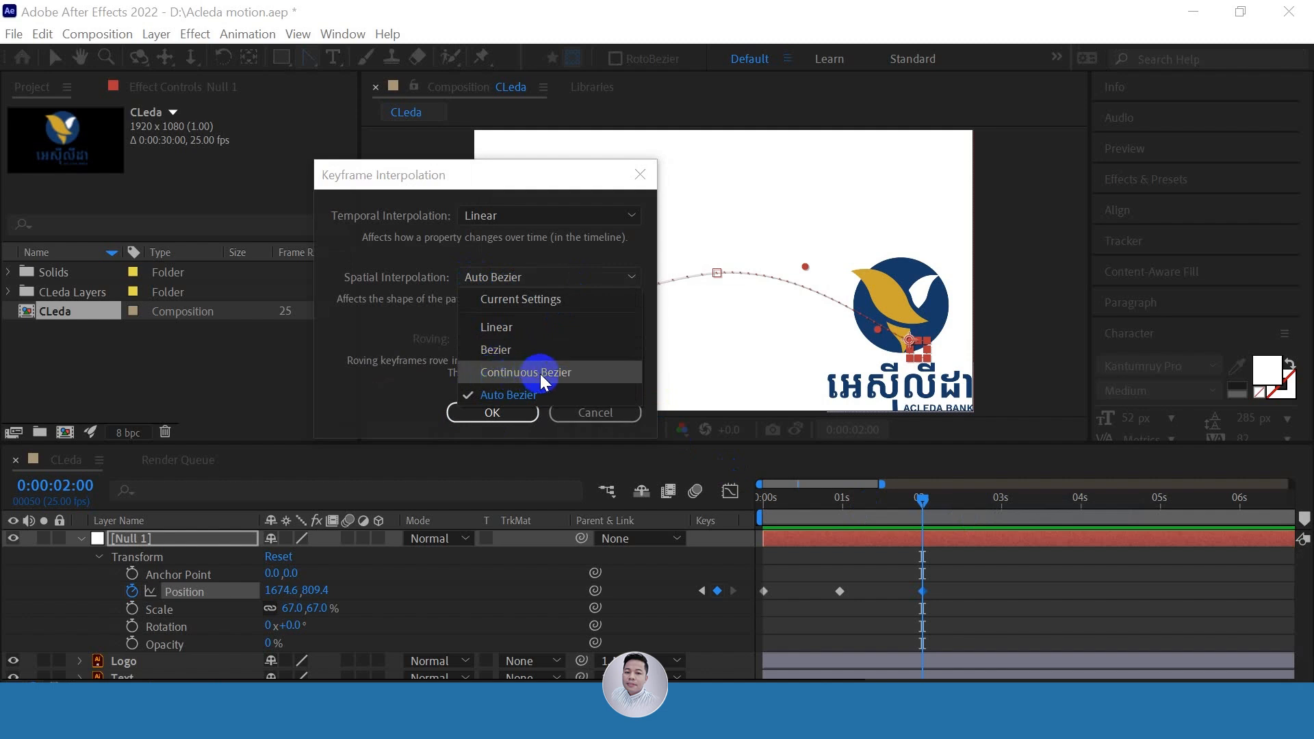
left_click(511, 349)
left_click(494, 409)
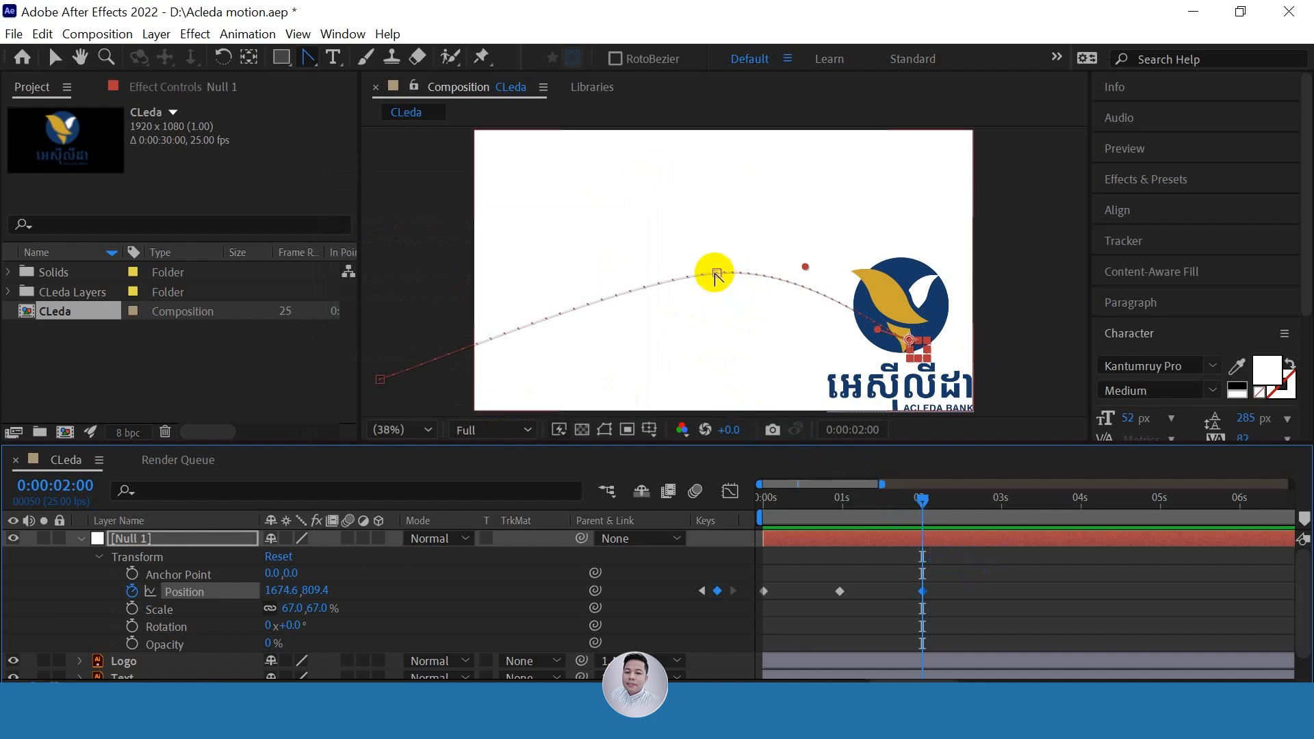
Reshape the motion path with the Selection tool by pulling the middle keyframe's outgoing handle down and to the right
left_click(55, 57)
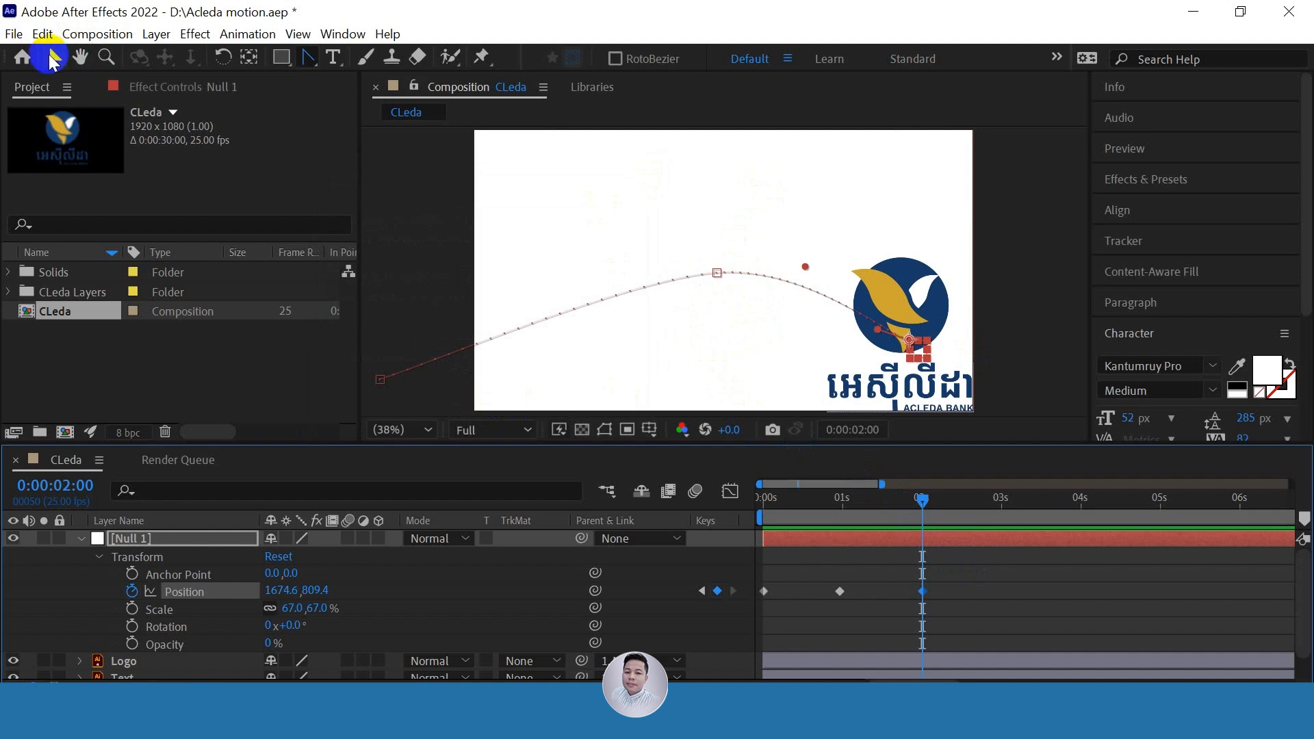
left_click(717, 273)
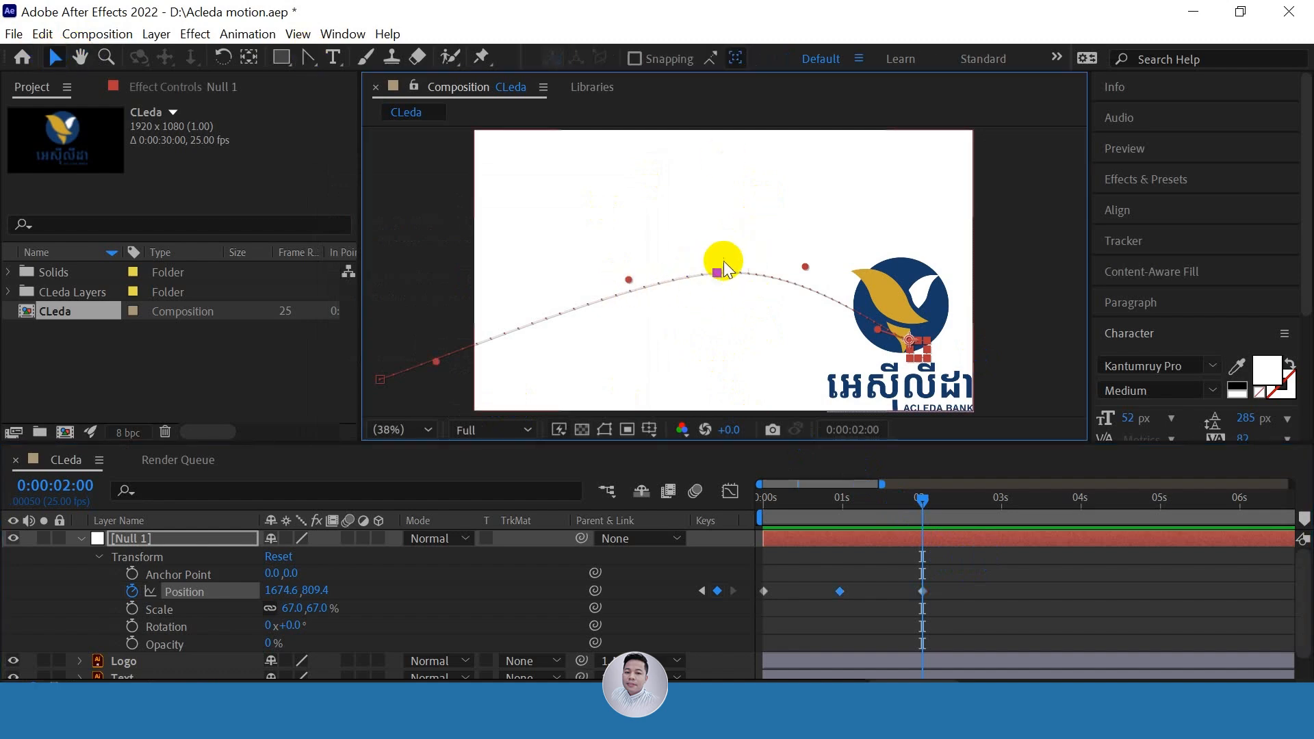
left_click(628, 280)
left_click(877, 329)
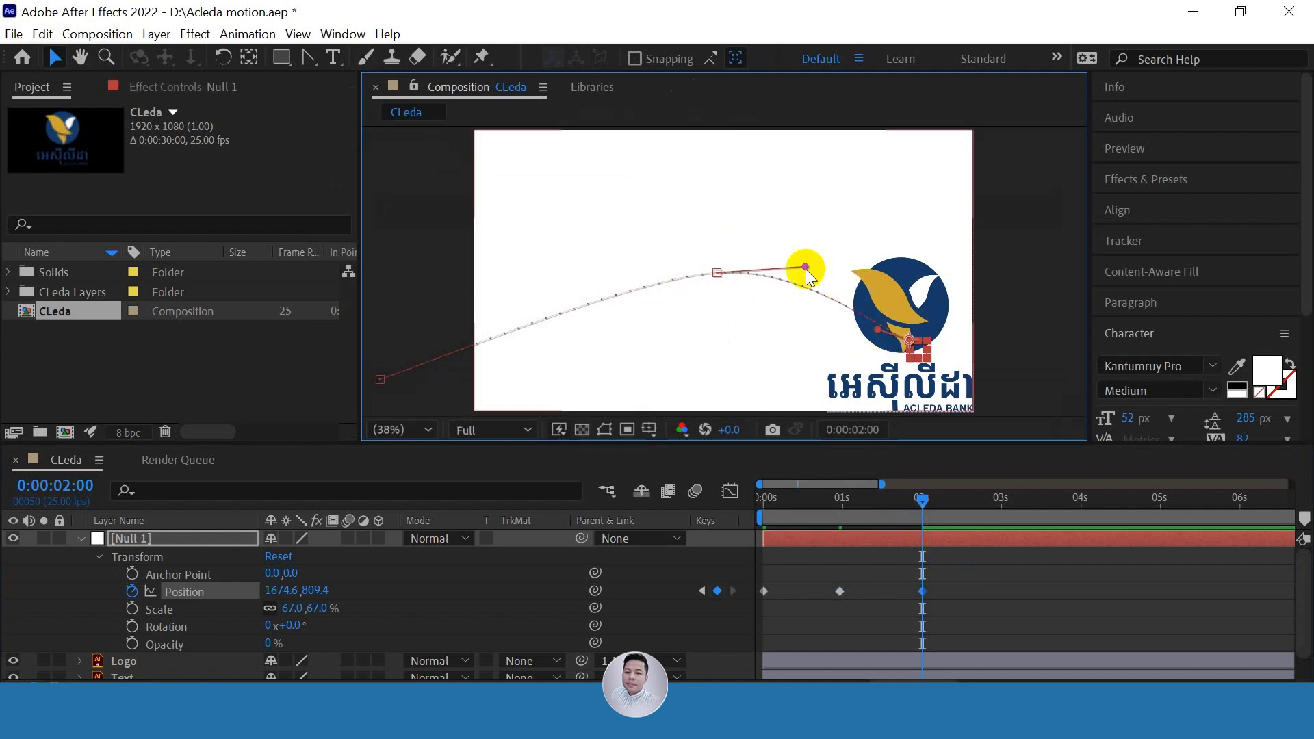
left_click_drag(802, 272, 848, 362)
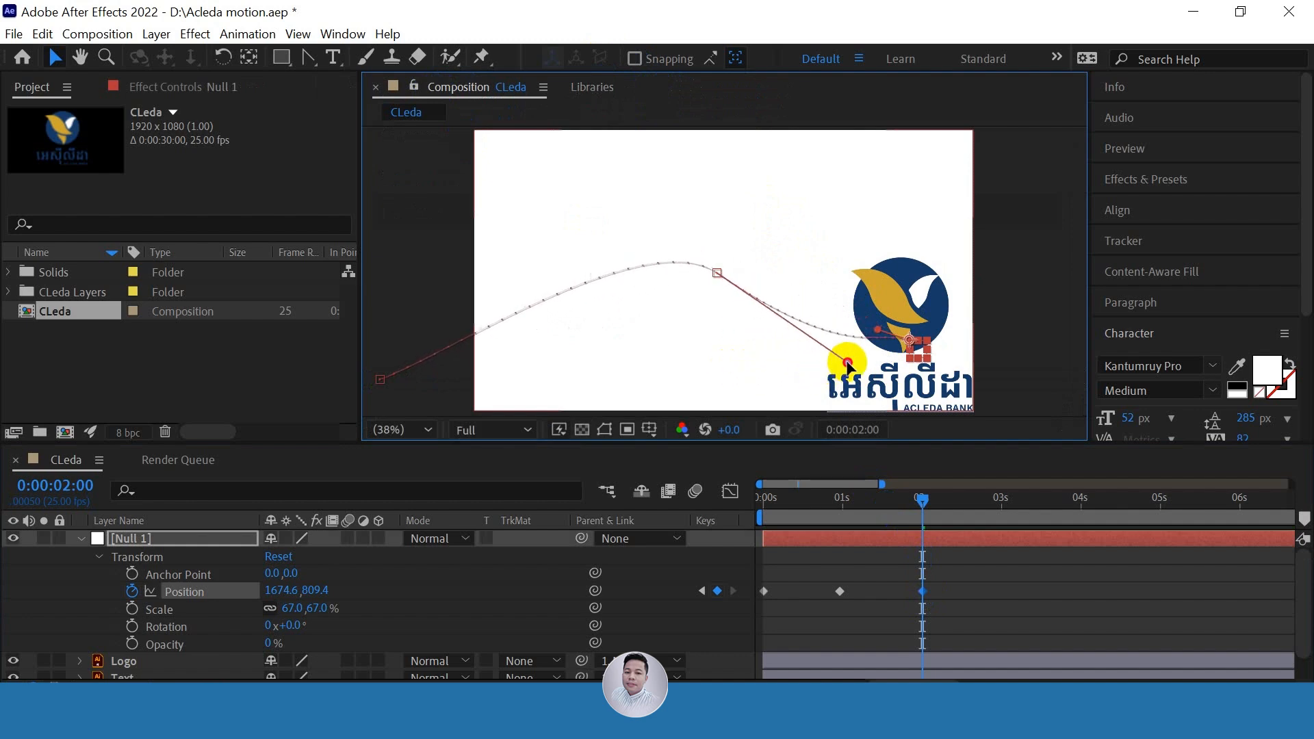
left_click_drag(970, 579, 768, 620)
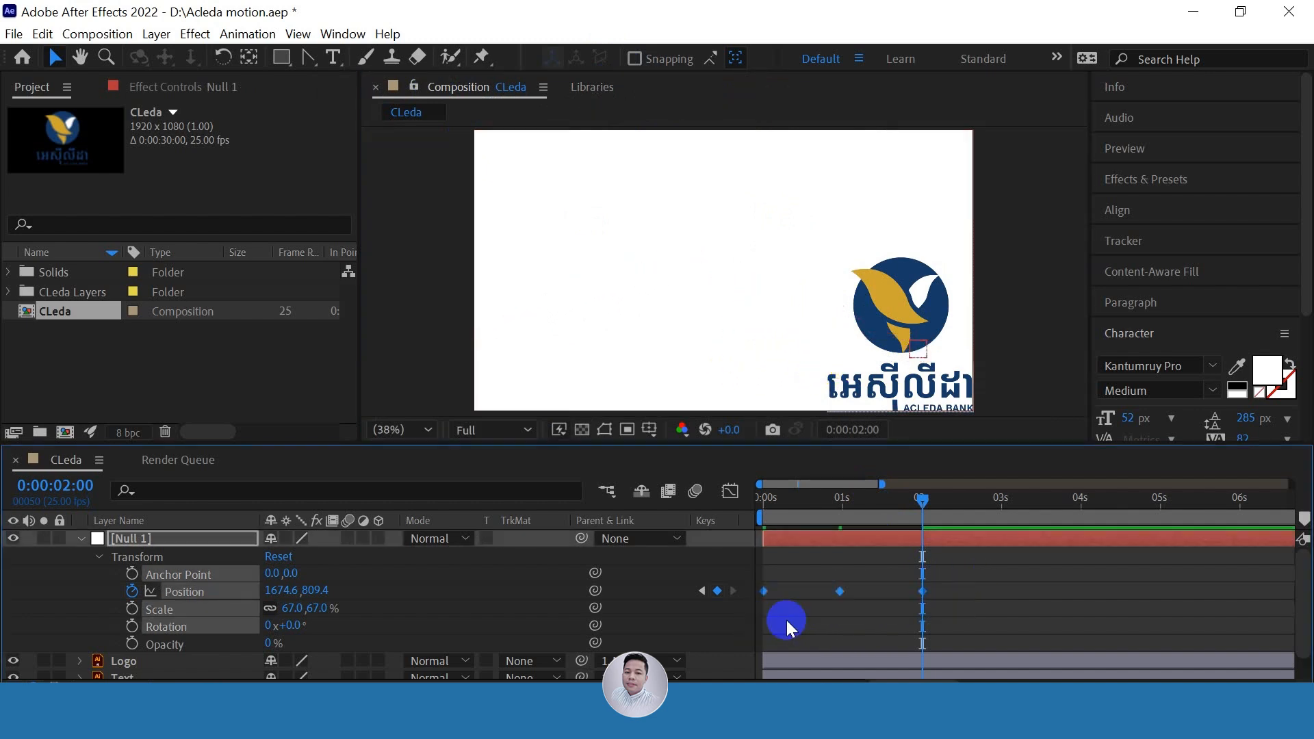
mouse_move(951, 589)
left_mouse_down()
mouse_move(841, 595)
mouse_move(938, 585)
left_mouse_up()
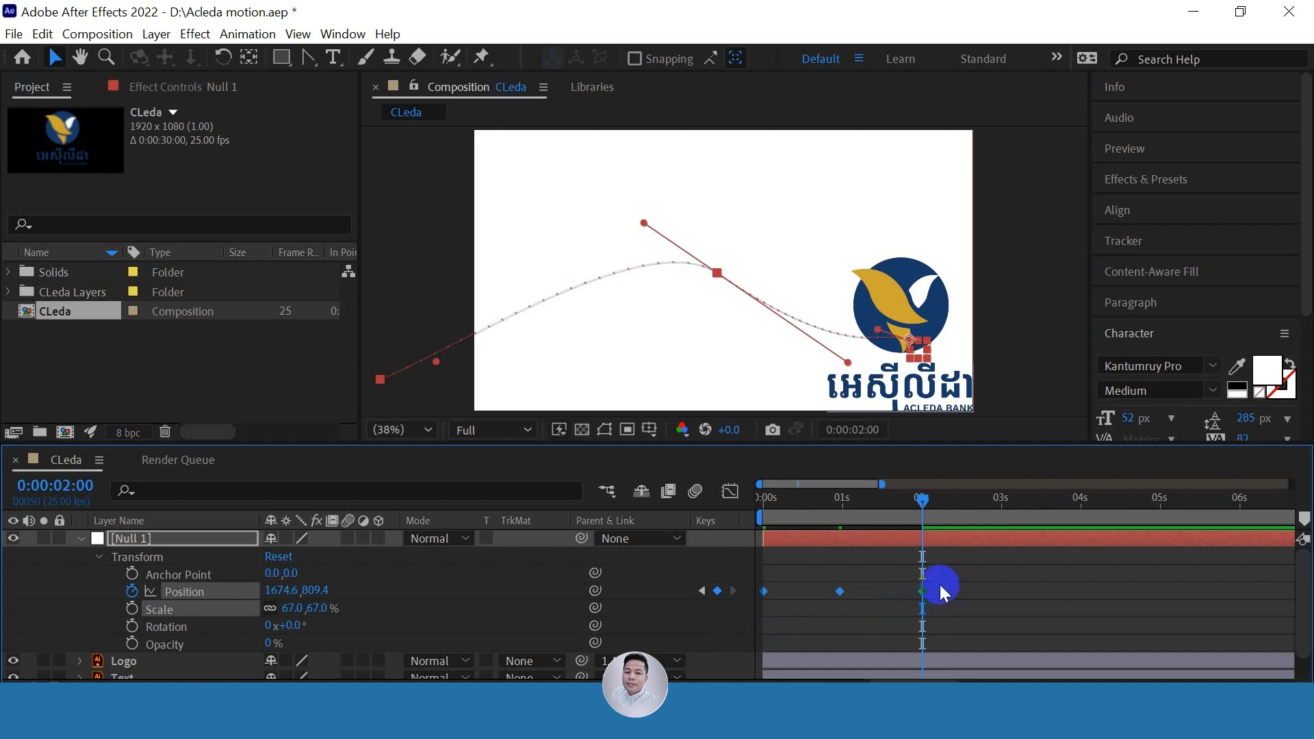
left_click_drag(925, 498, 922, 499)
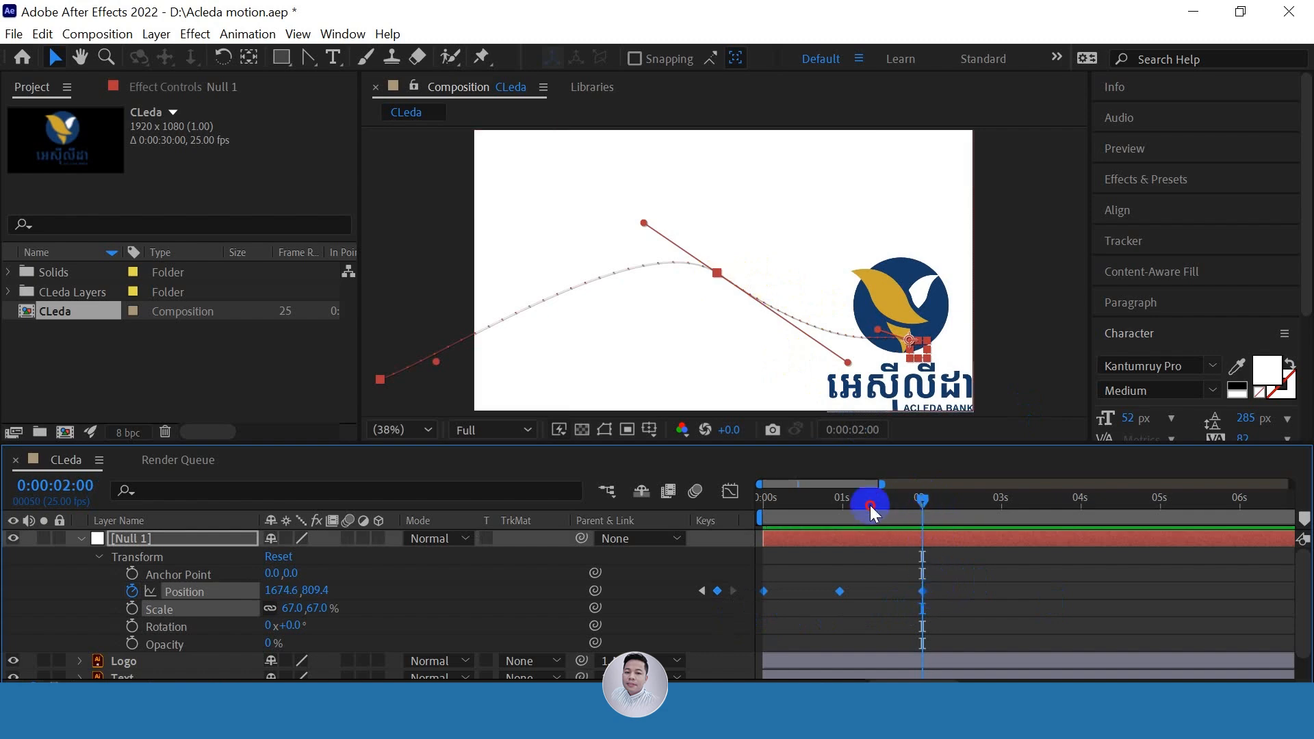
Set the spatial interpolation of the middle Position keyframe at 0:00:00:24 to Linear
left_click_drag(869, 505, 838, 515)
left_click(843, 527)
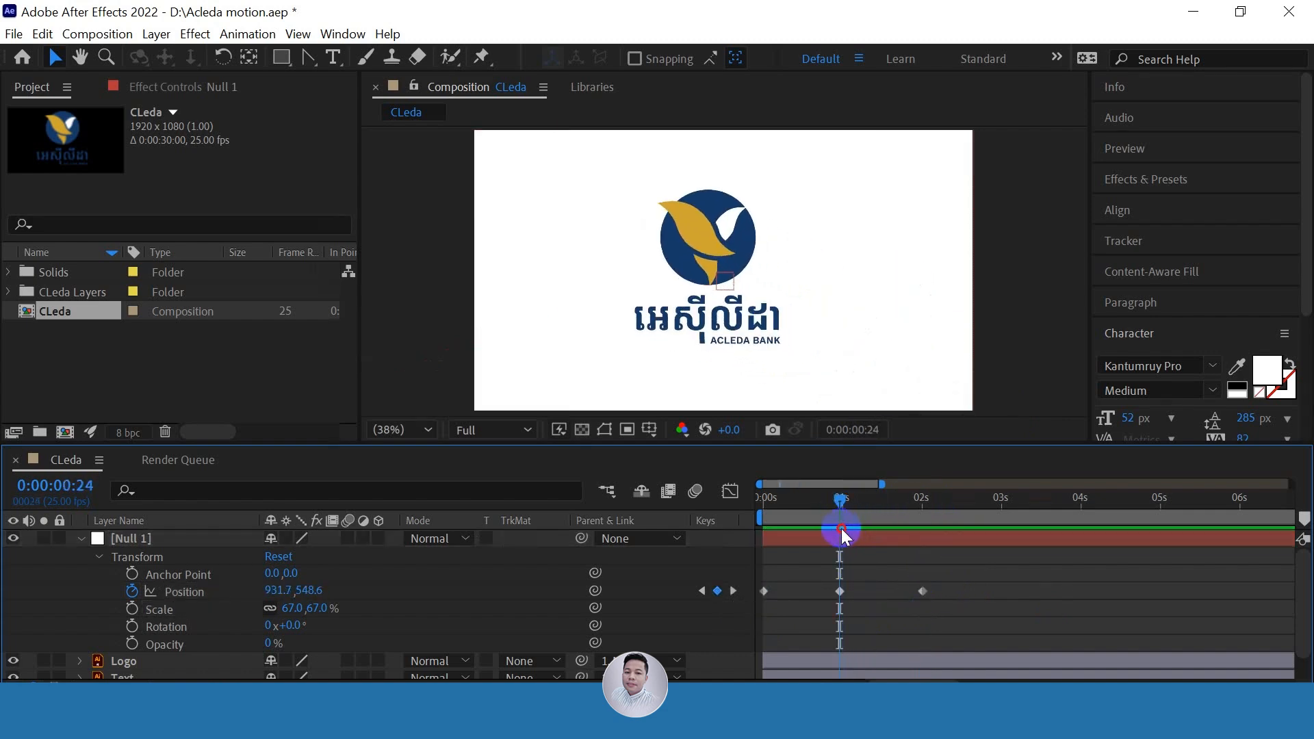
left_click(839, 588)
right_click(839, 588)
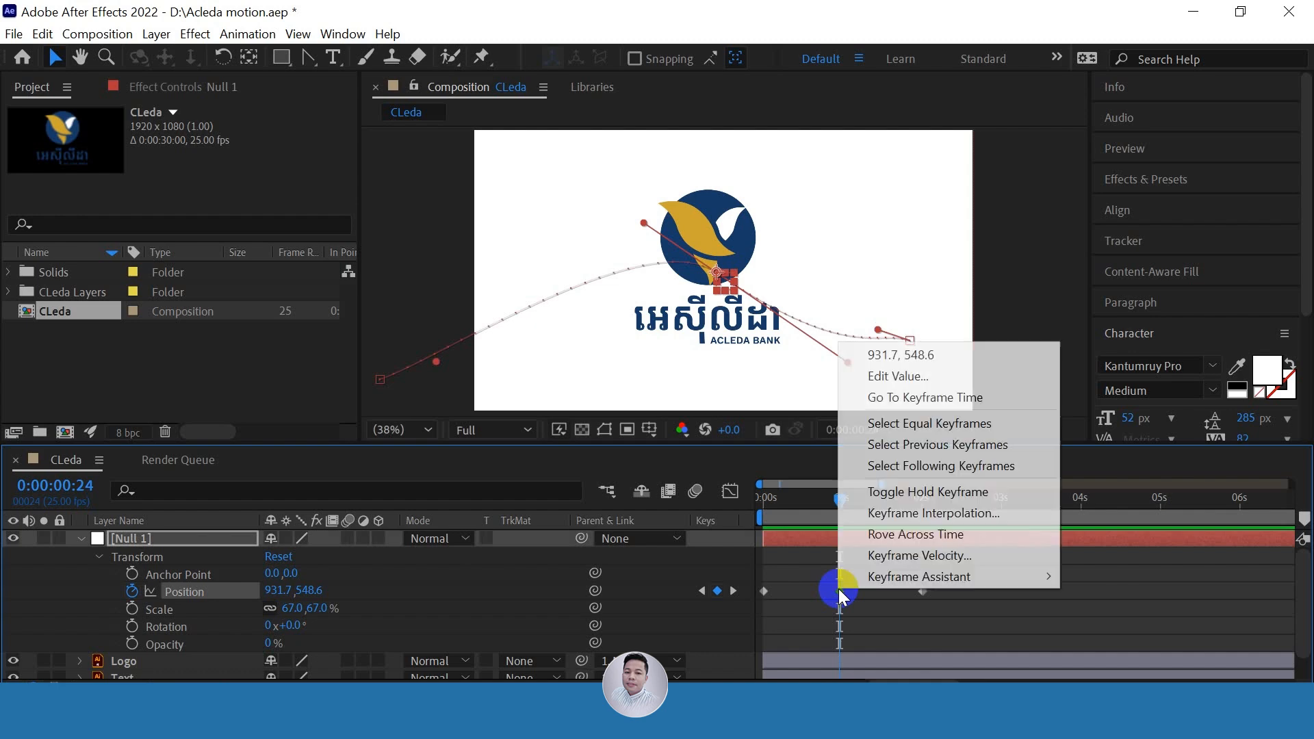
left_click(913, 513)
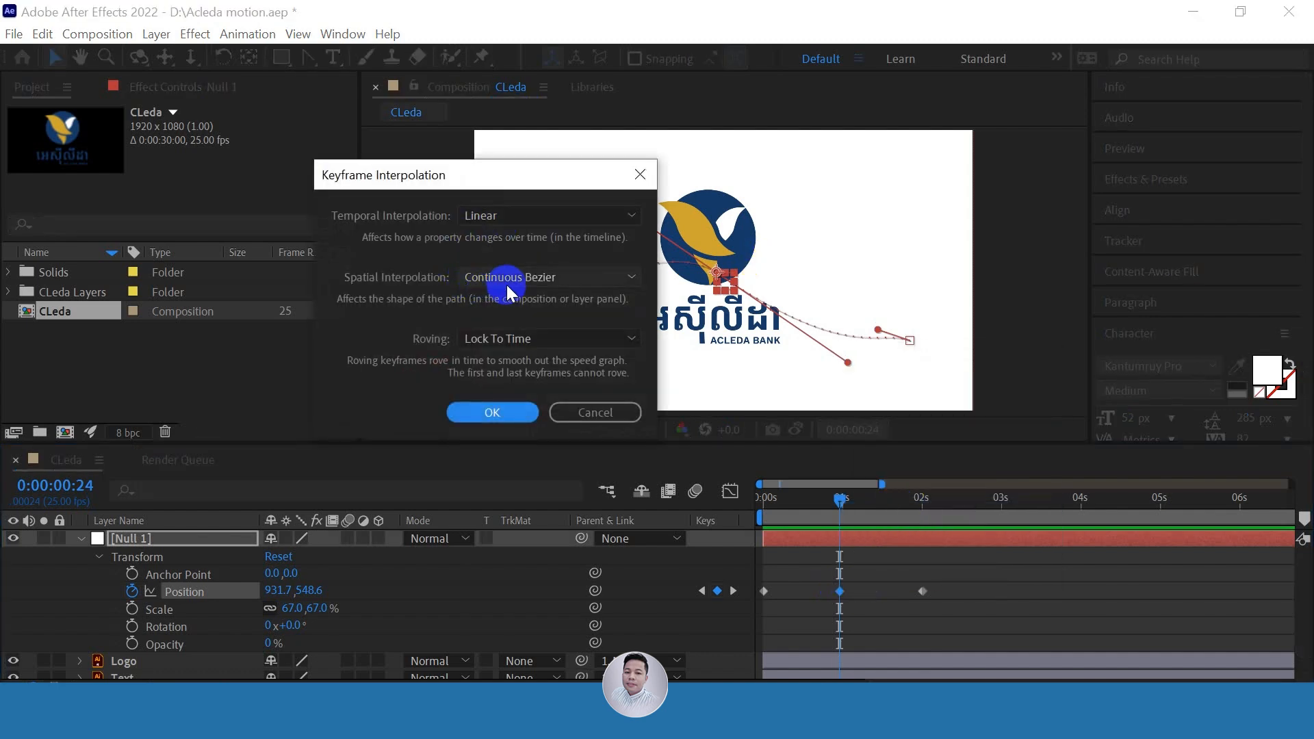
left_click(536, 280)
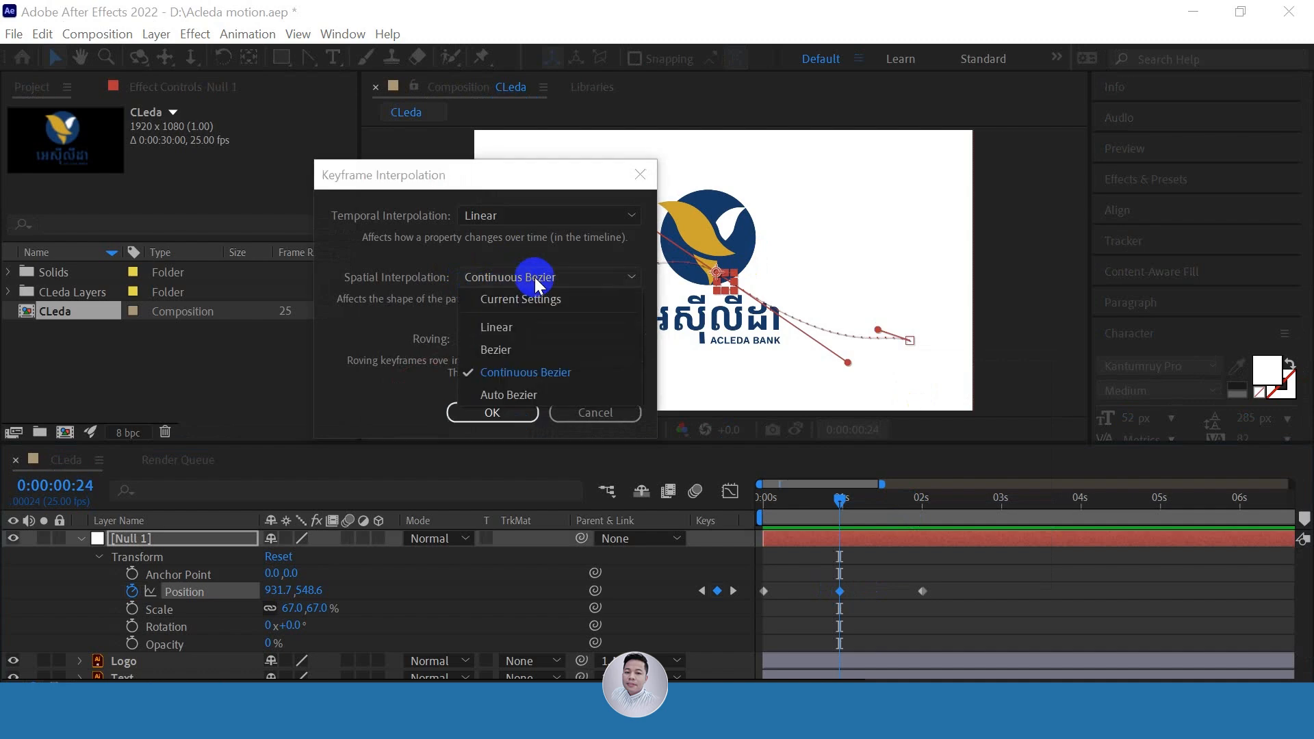
left_click(499, 329)
left_click(487, 412)
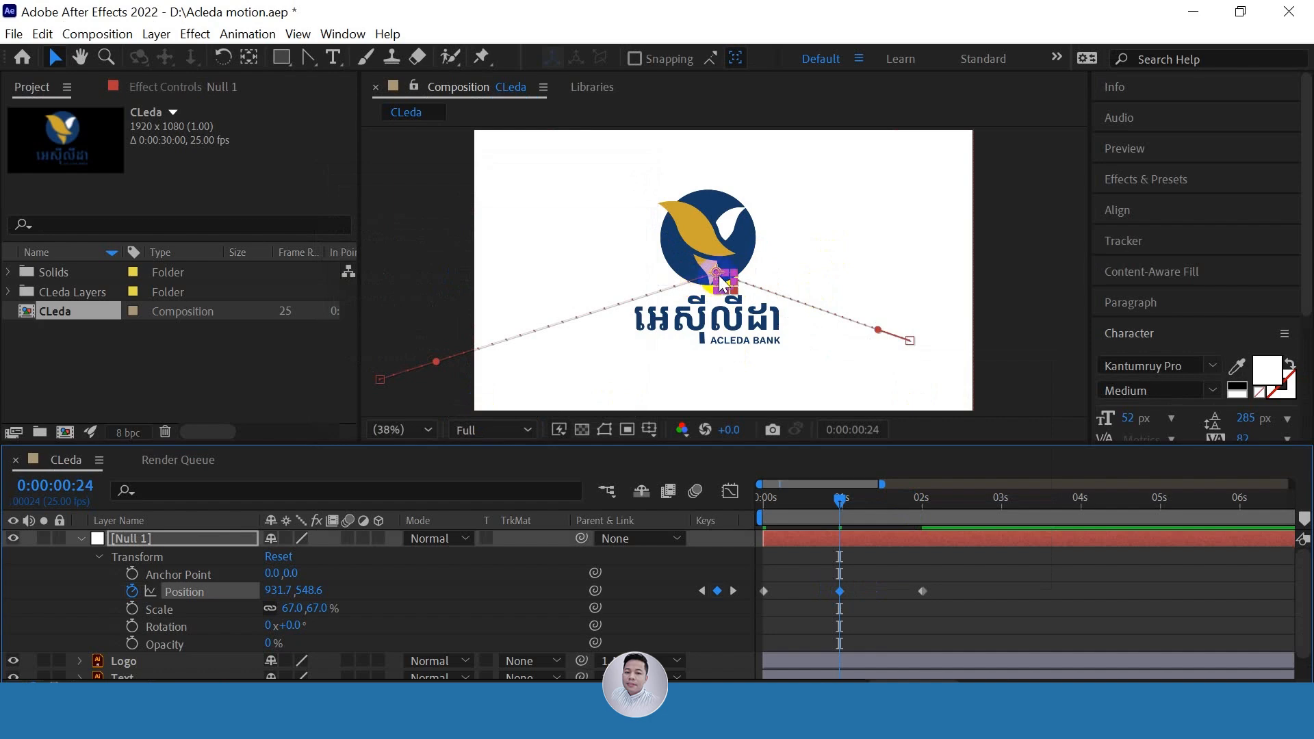
Preview the logo's movement from the start of the timeline and bring the playhead back to 0:00:00:24
left_click_drag(879, 479, 727, 517)
key("space")
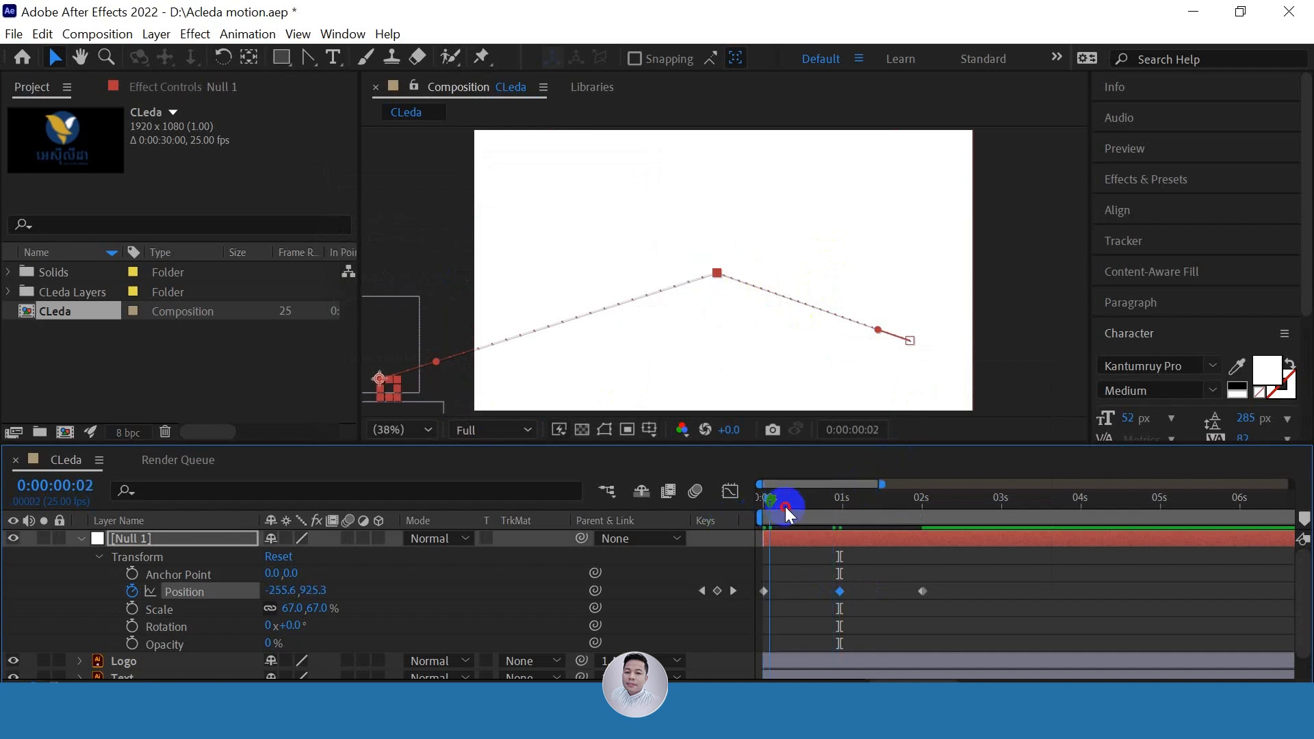
mouse_move(832, 499)
left_mouse_down()
mouse_move(929, 494)
mouse_move(802, 505)
mouse_move(889, 505)
mouse_move(839, 510)
left_mouse_up()
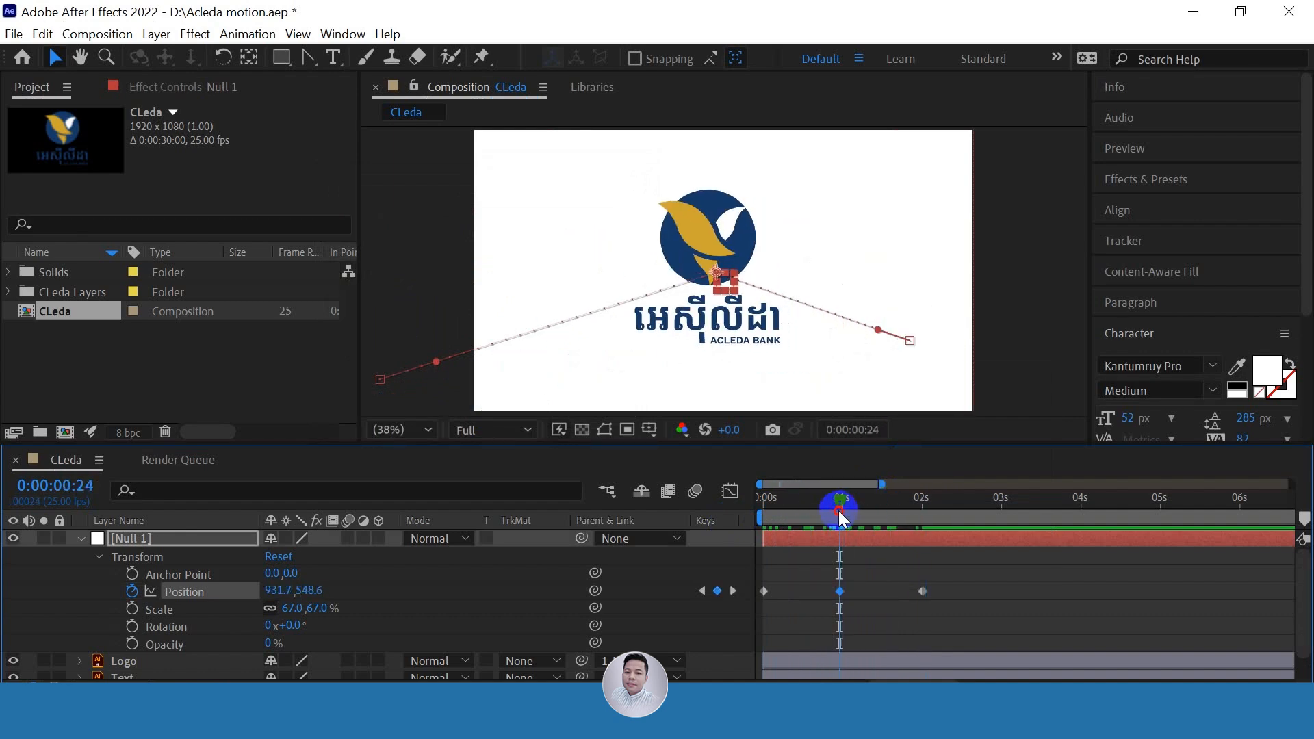
Toggle the motion path's middle vertex to a smooth curve and back to a corner with the Convert Vertex tool
right_click(840, 590)
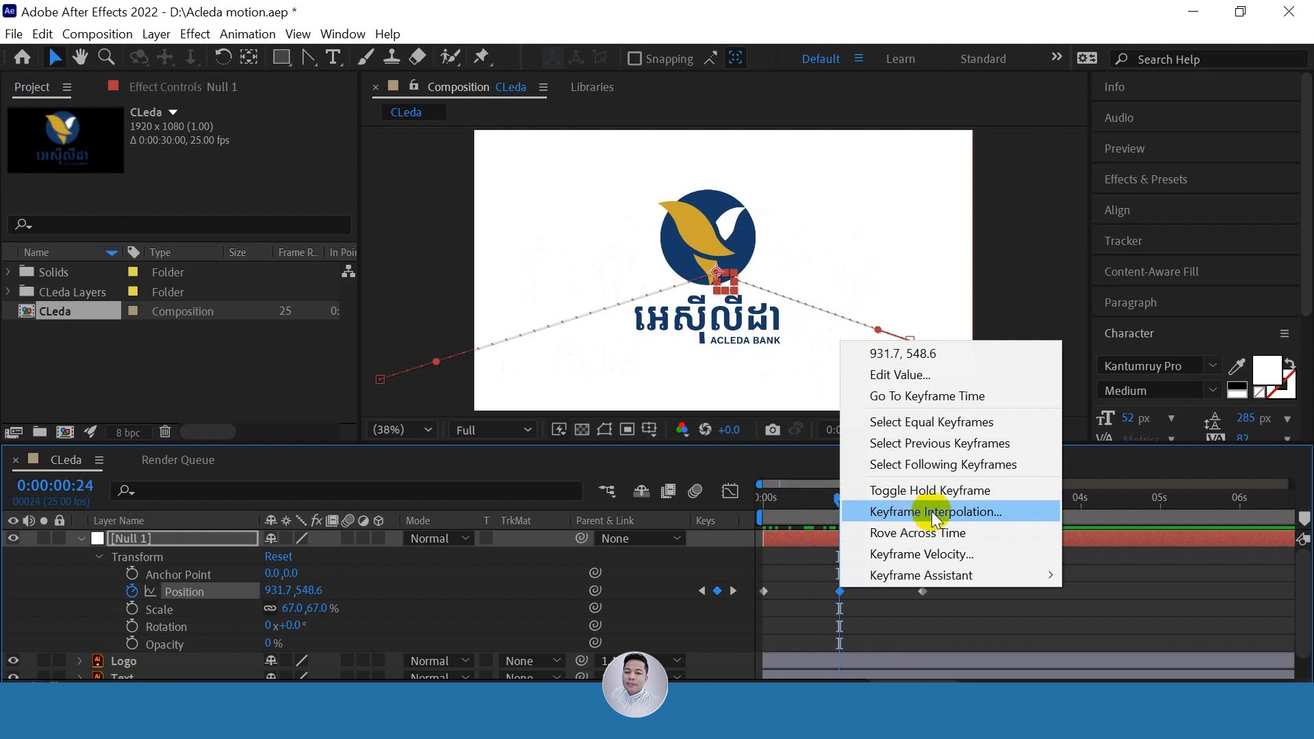
right_click(833, 608)
left_click(305, 76)
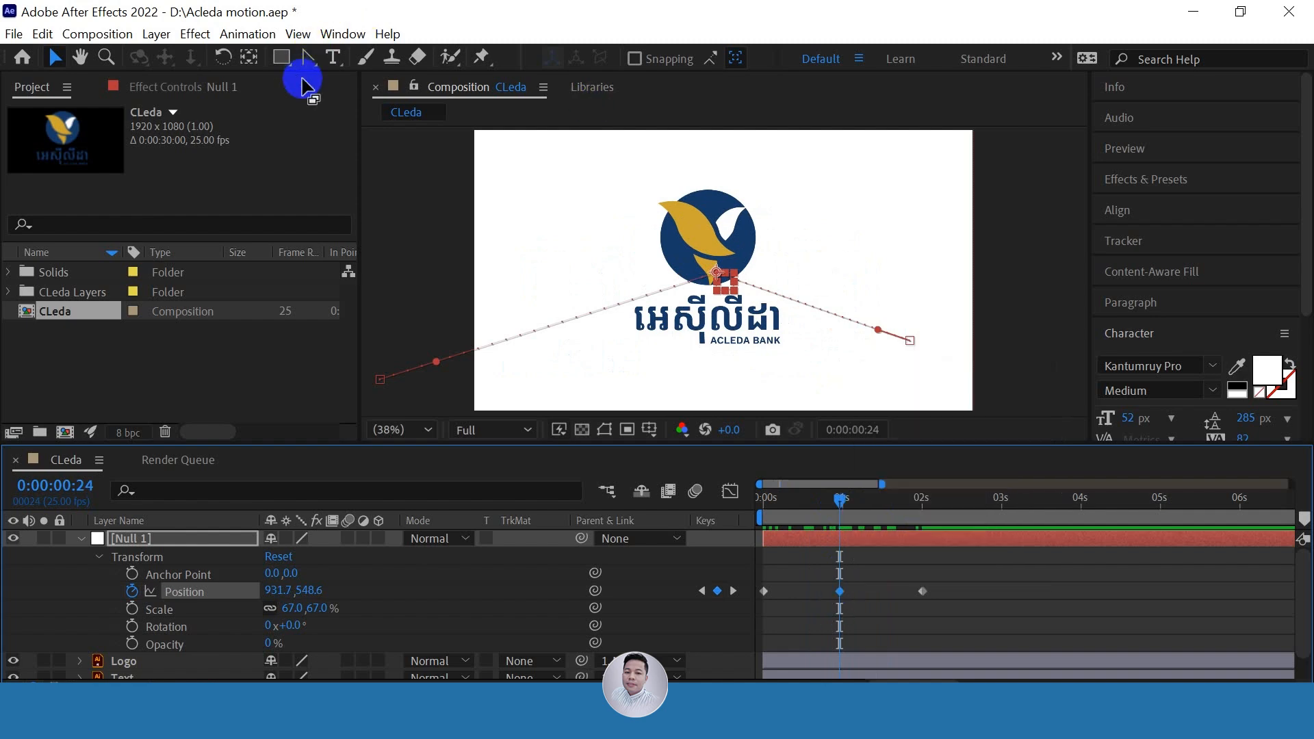
left_click(310, 61)
left_click_drag(309, 61, 427, 125)
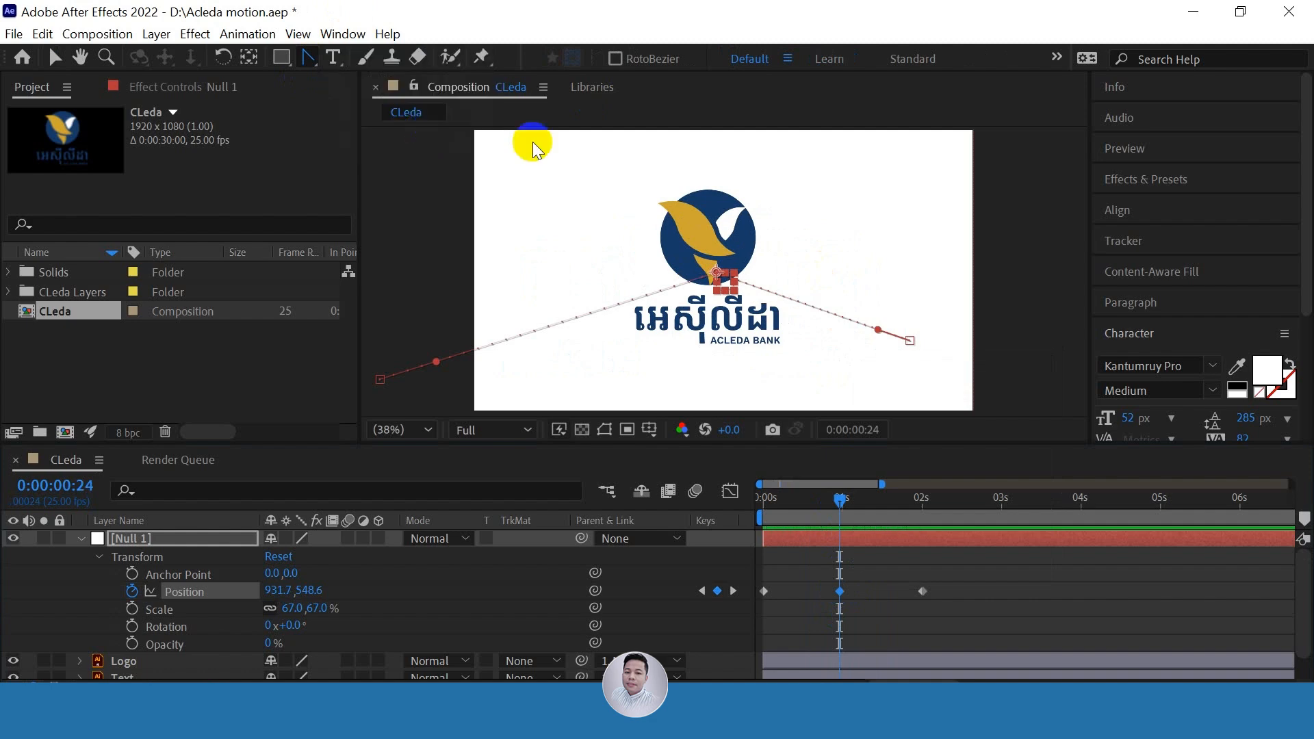
left_click(719, 276)
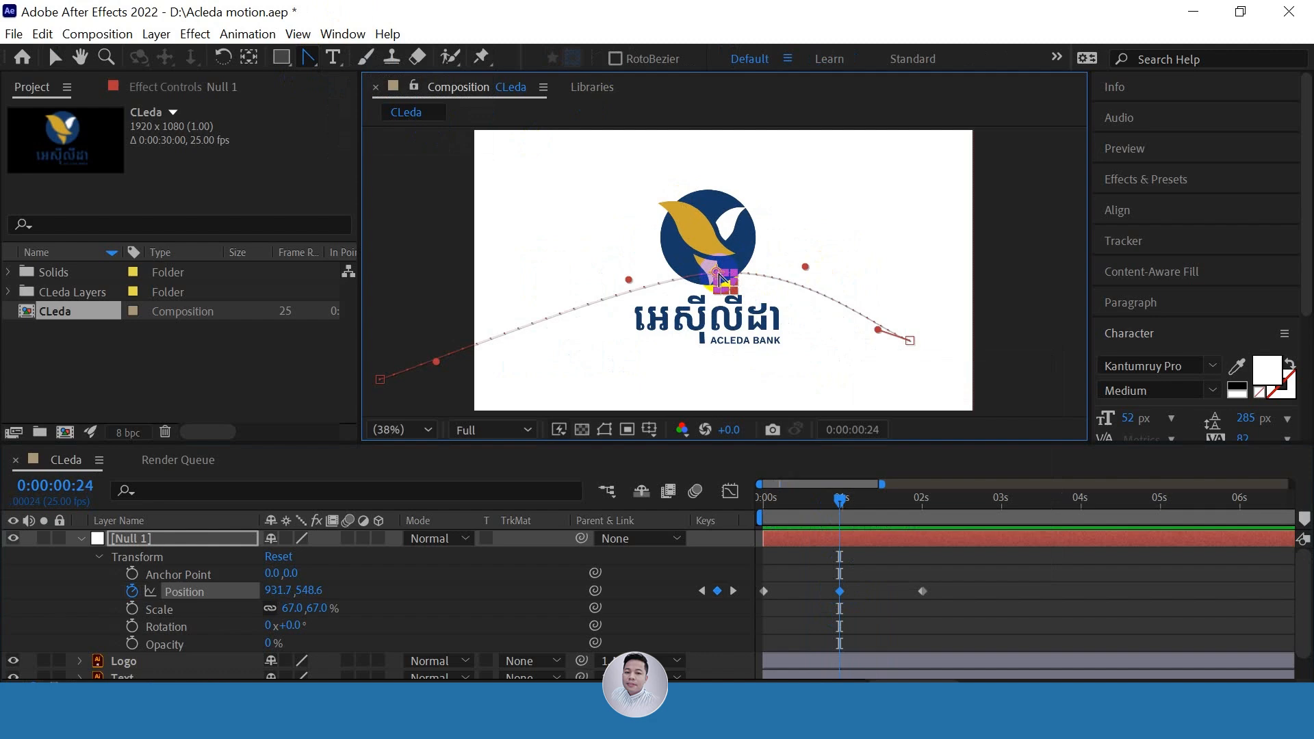
left_click(719, 275)
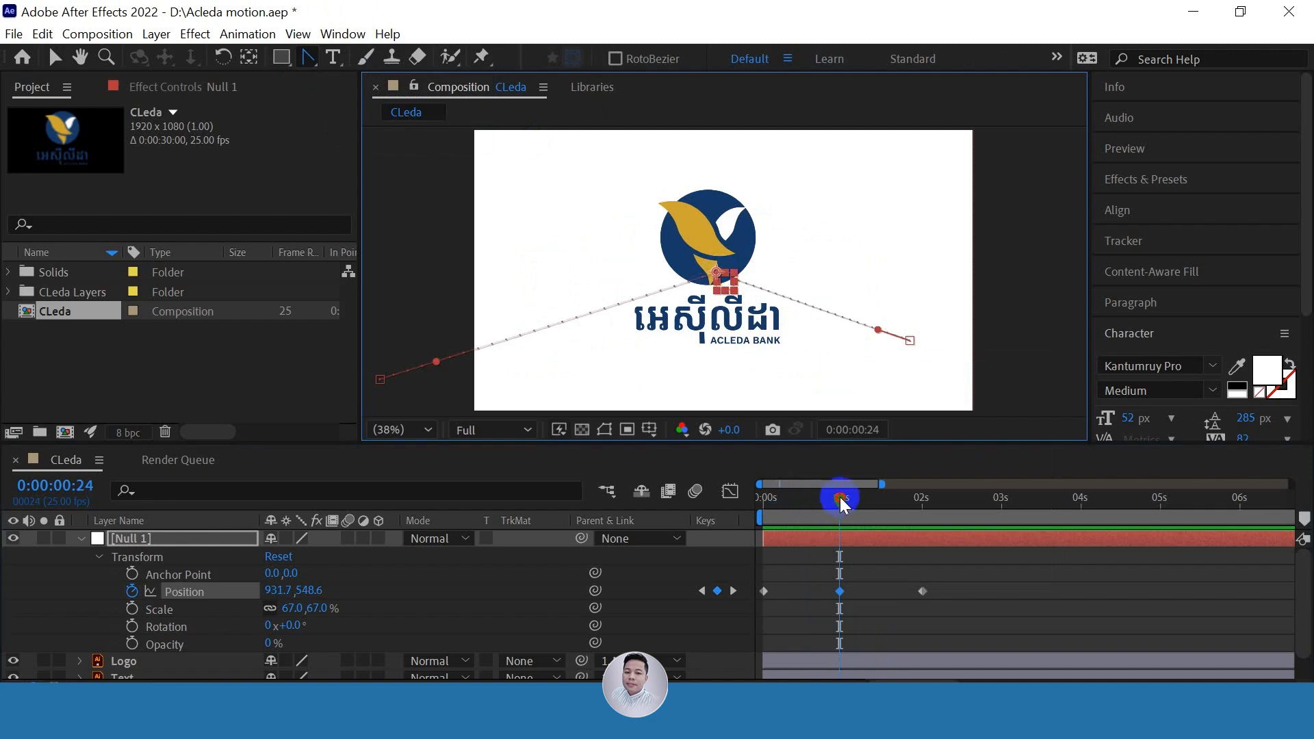
Convert the motion path's middle vertex to a smooth curve and raise the end keyframe's incoming handle slightly
mouse_move(840, 497)
left_mouse_down()
mouse_move(887, 499)
mouse_move(840, 517)
left_mouse_up()
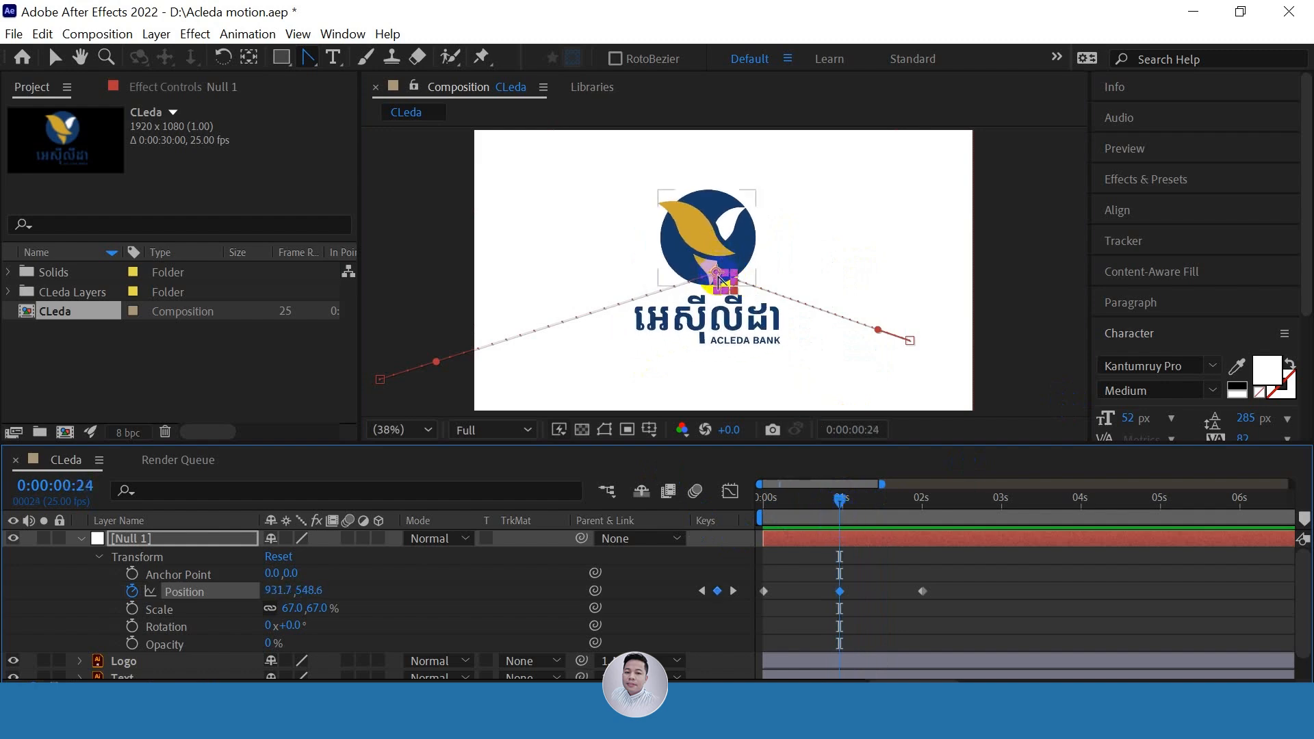
left_click(715, 277)
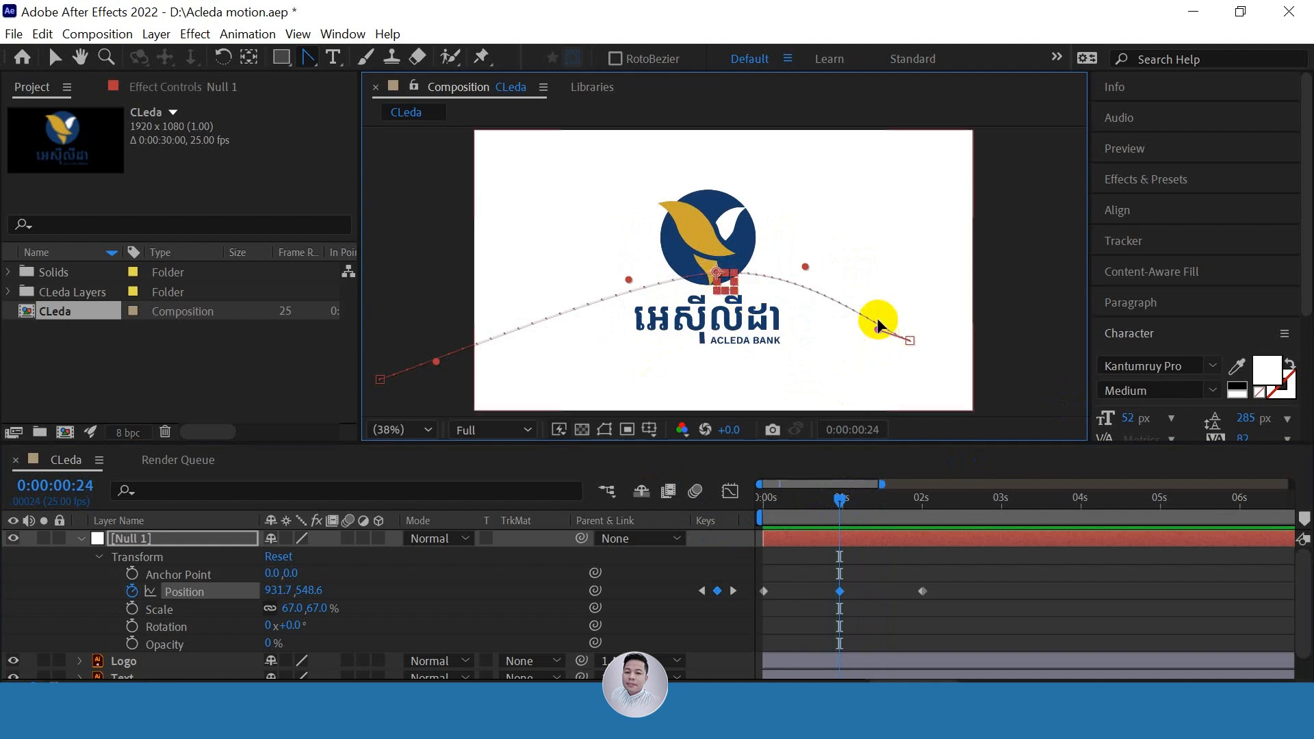
left_click_drag(877, 320, 874, 316)
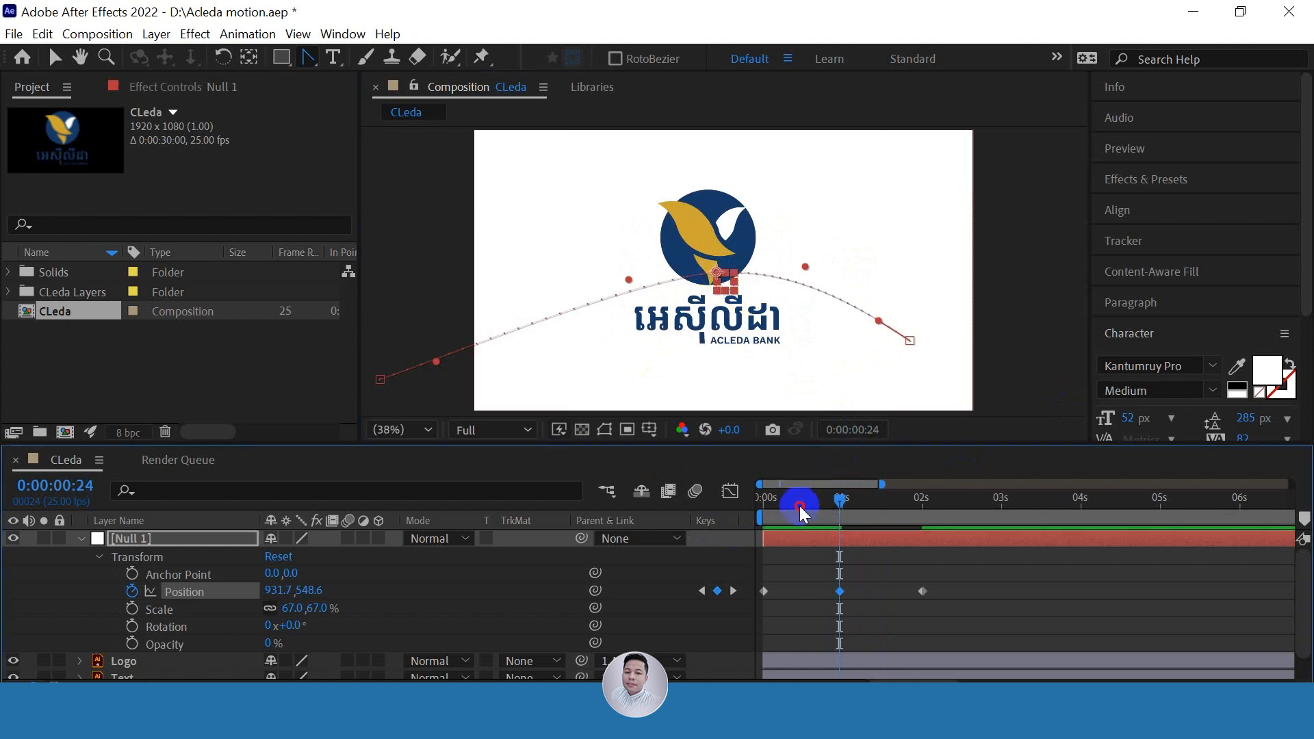
Scrub through the logo's curved movement past the last keyframe and return the playhead to 0:00:00:00
left_click_drag(799, 506, 931, 512)
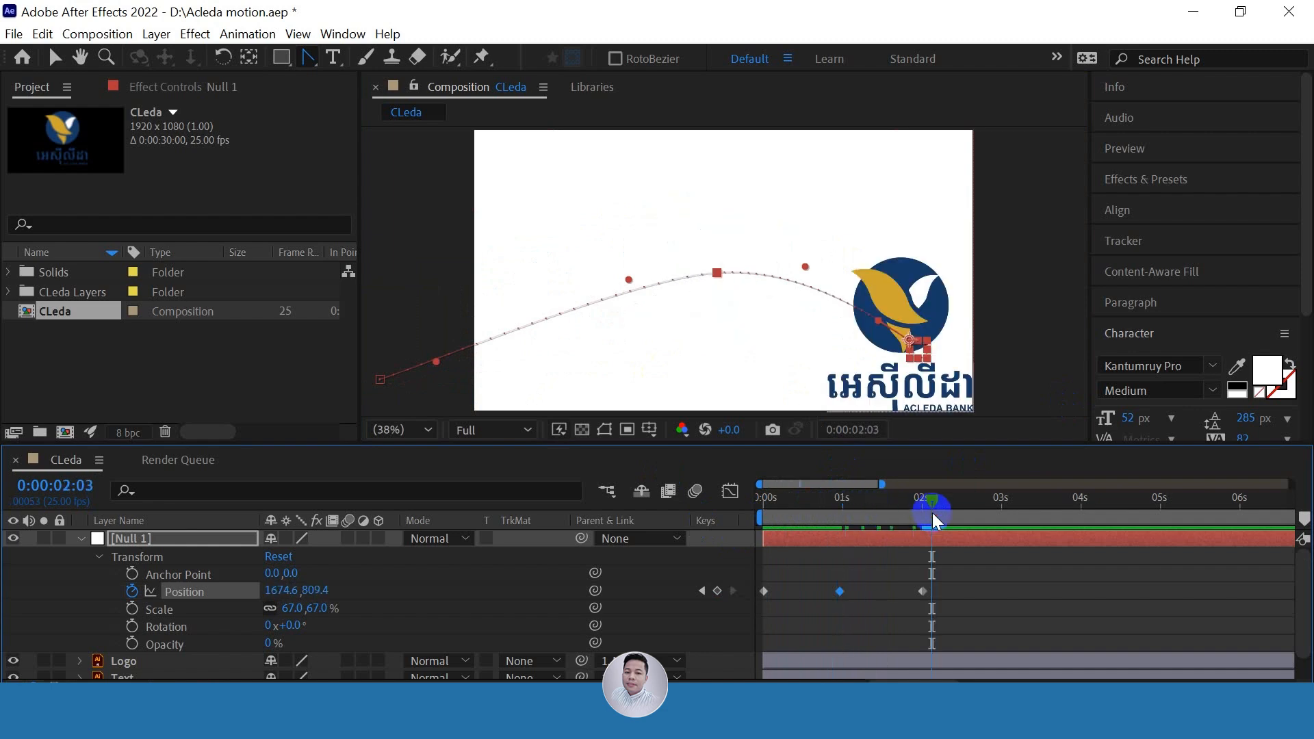
left_click_drag(941, 507, 705, 556)
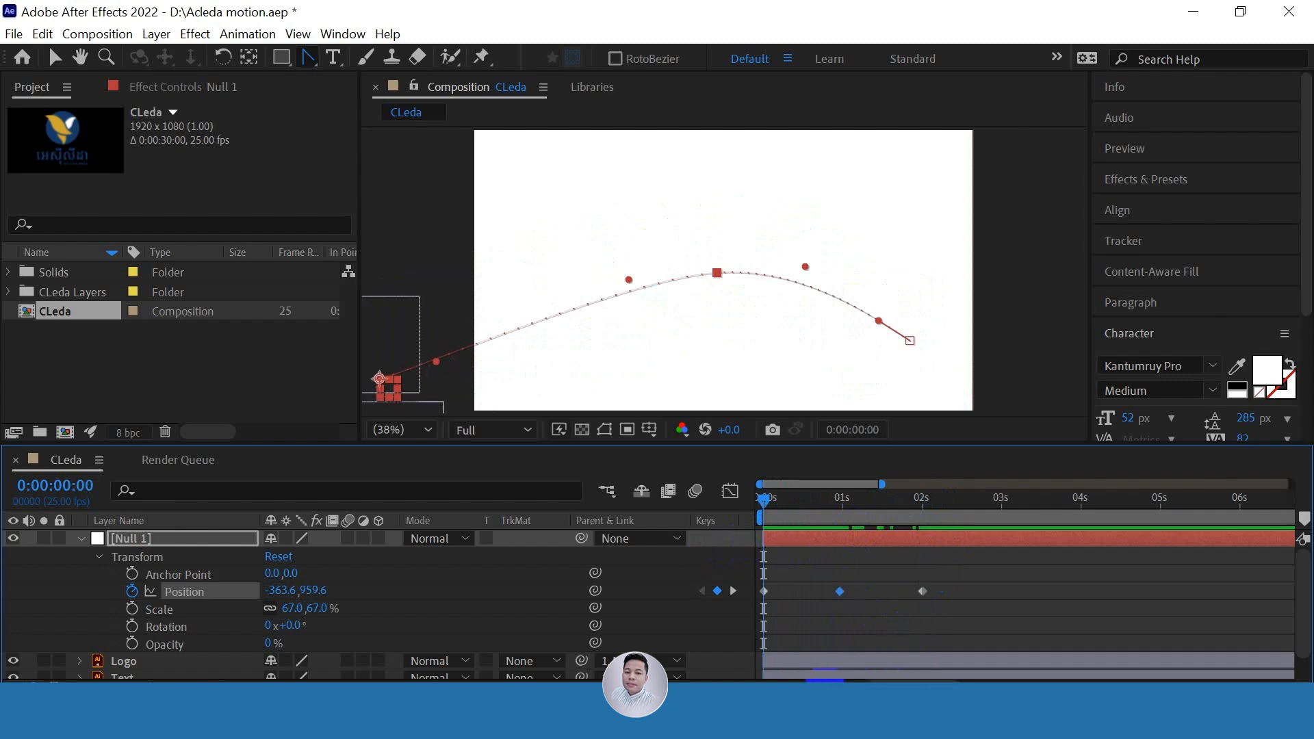
mouse_move(819, 688)
left_mouse_down()
mouse_move(806, 687)
mouse_move(825, 688)
left_mouse_up()
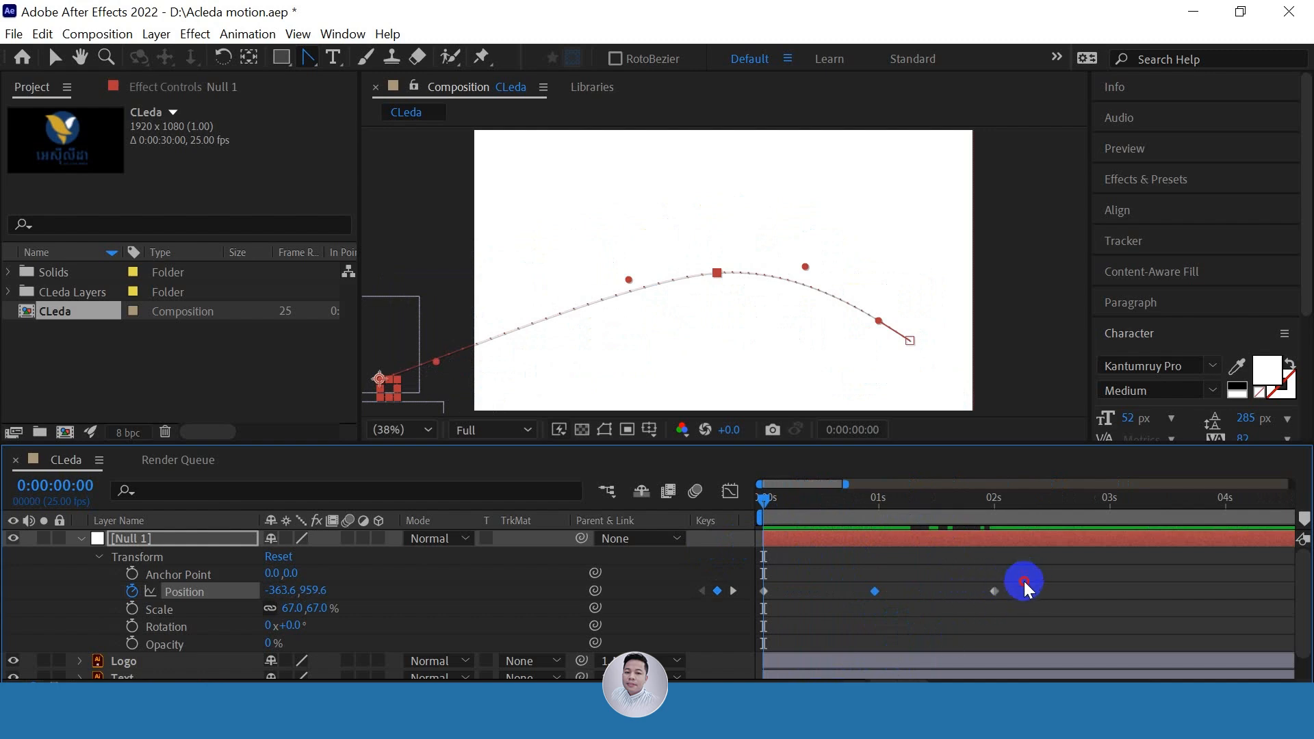
Try to move the middle Position keyframe earlier in the timeline, and undo the move
left_click_drag(1024, 581, 759, 616)
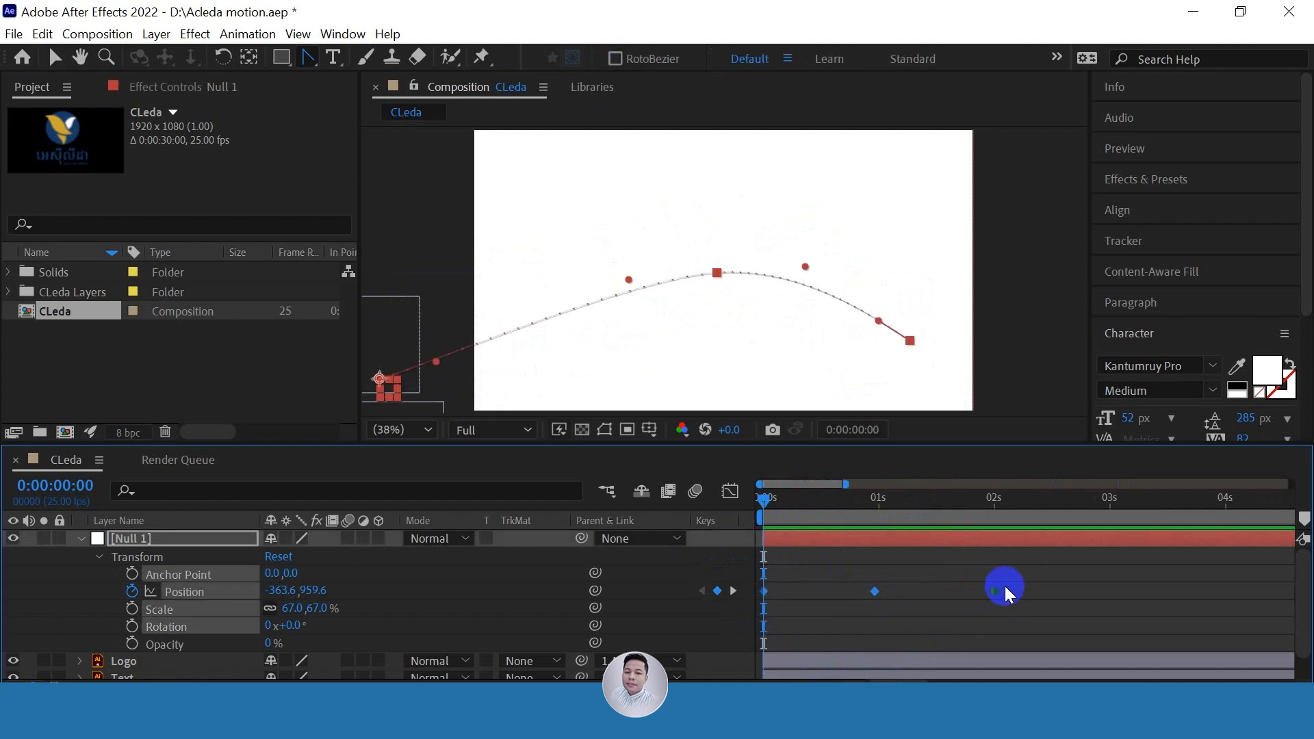
left_click(1039, 581)
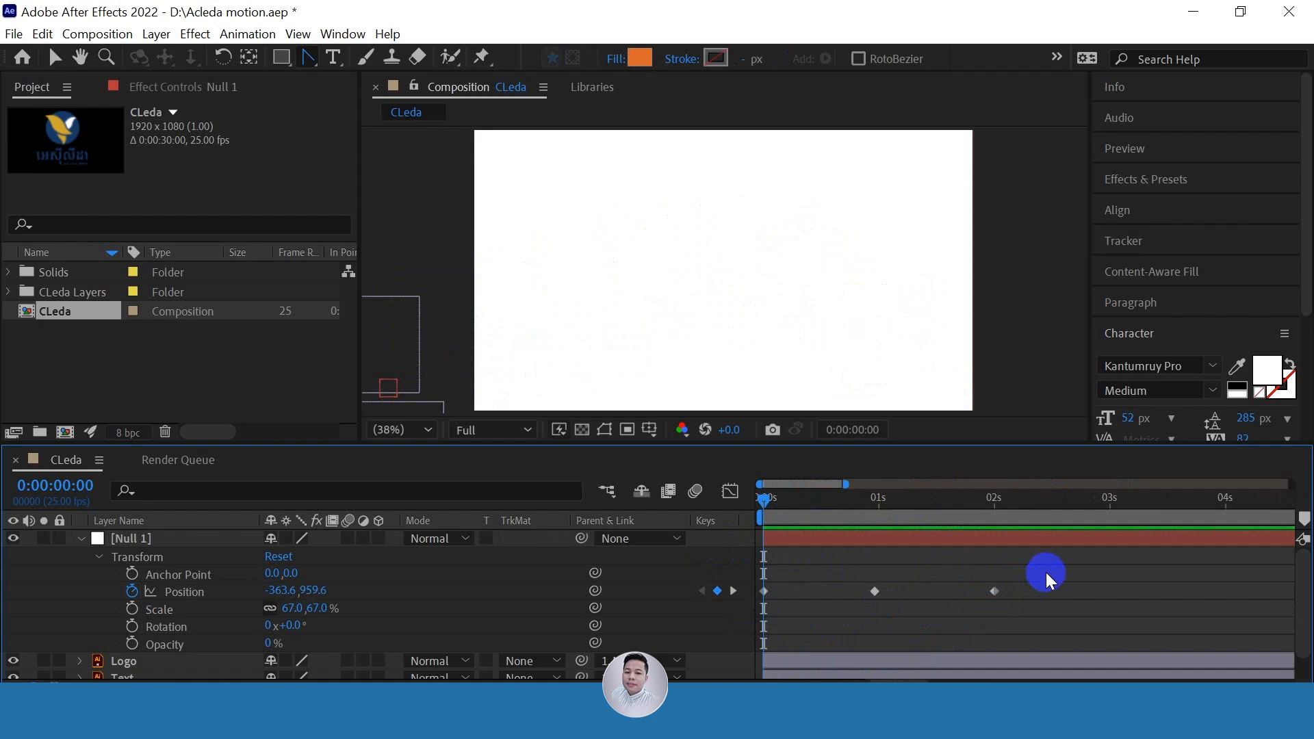
left_click_drag(1045, 572, 749, 615)
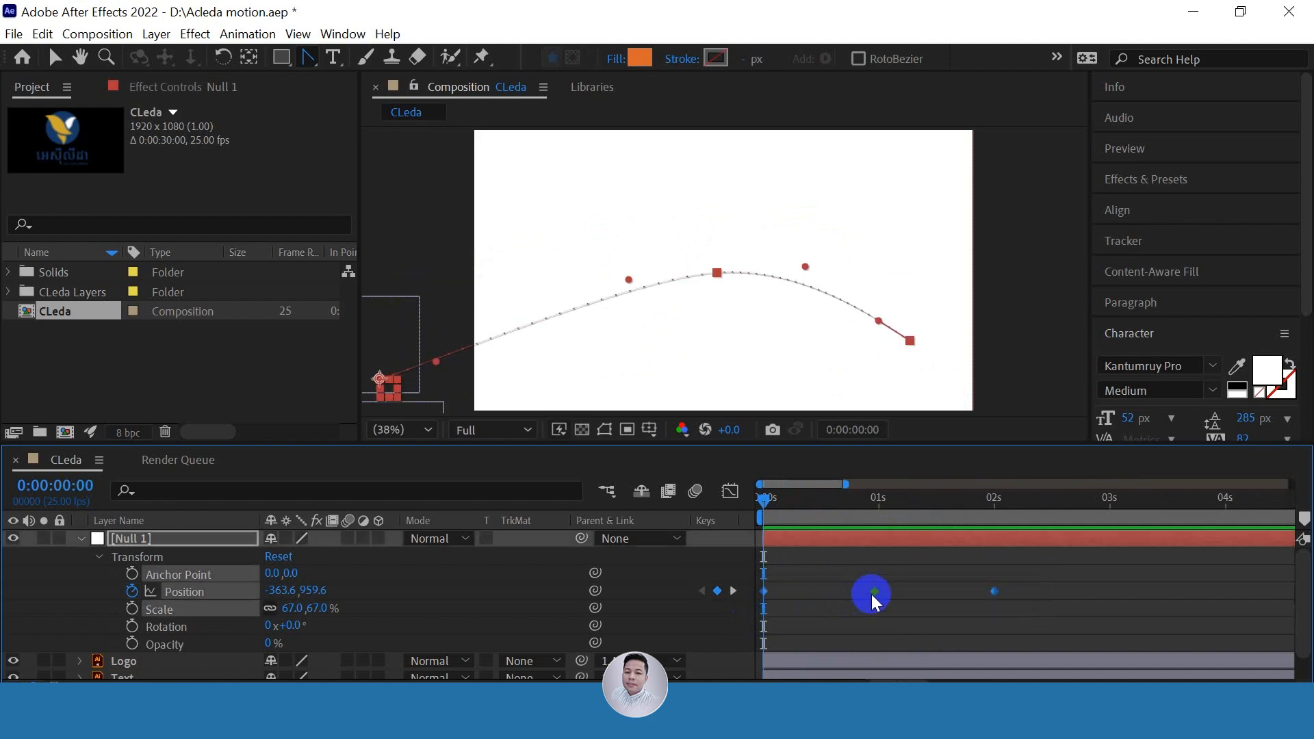
left_click(993, 598)
left_click_drag(873, 591, 824, 592)
key("ctrl+z")
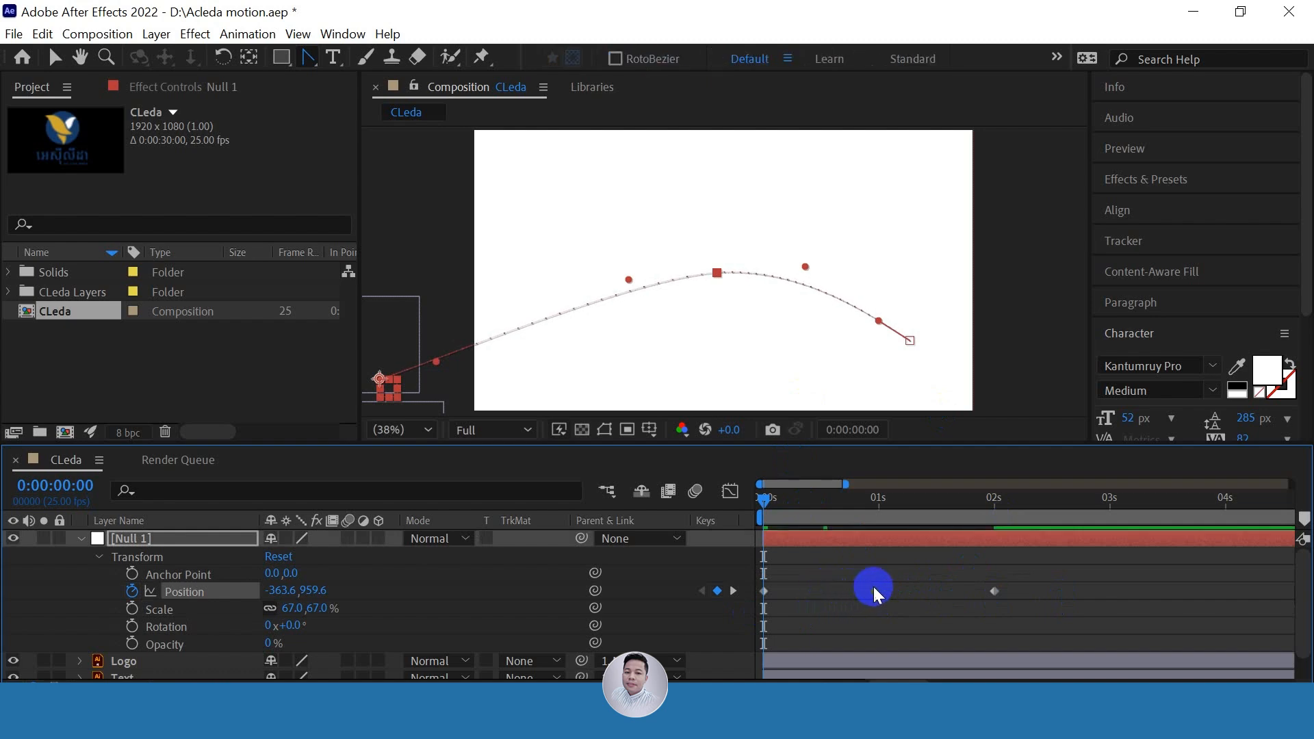
left_click(1045, 572)
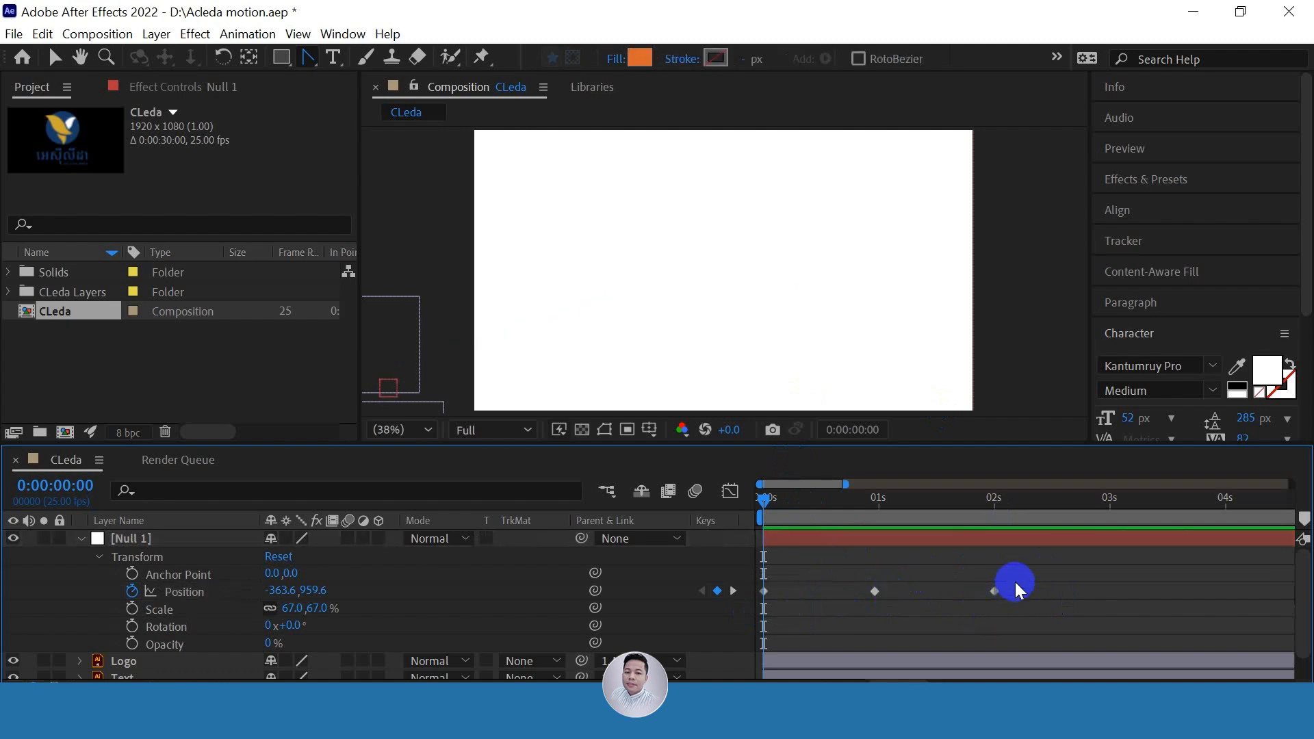
Compress the three Position keyframes proportionally so the last falls at about 0:00:00:21, and preview the faster movement from the start
left_click_drag(1023, 572, 746, 615)
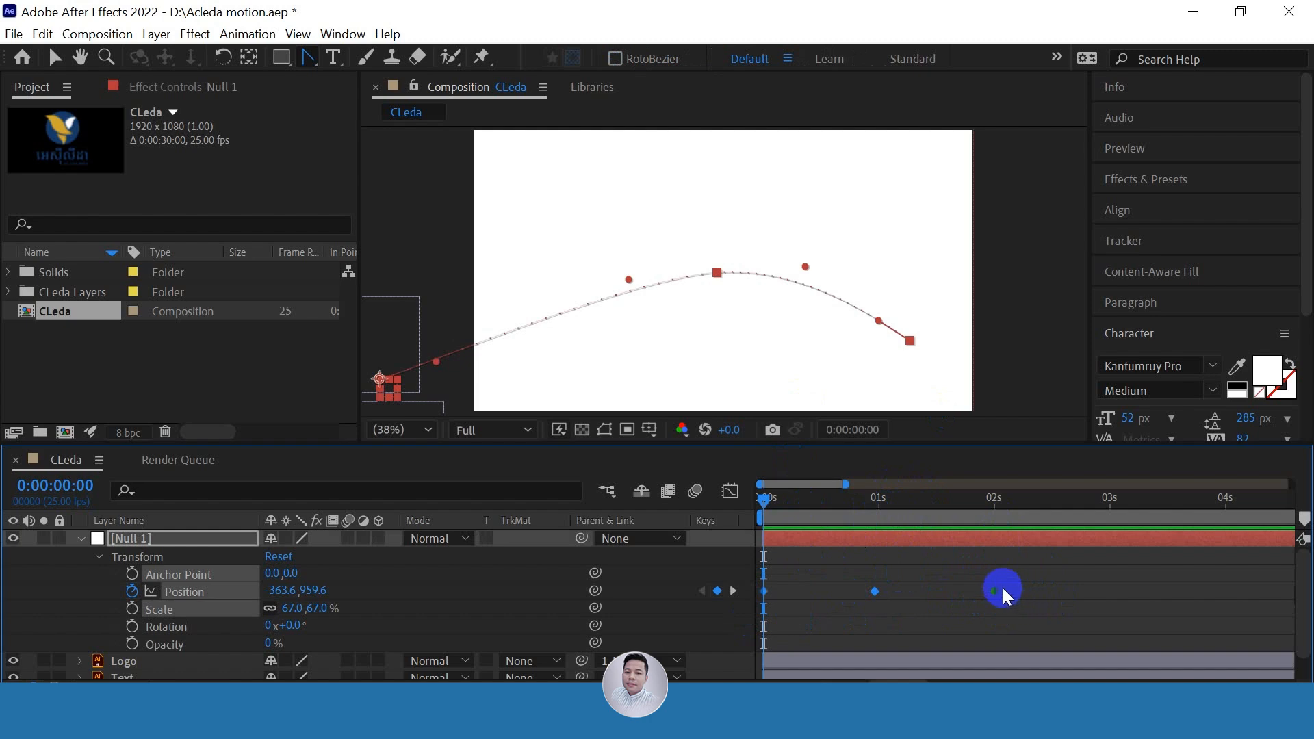
left_click_drag(992, 590, 860, 597)
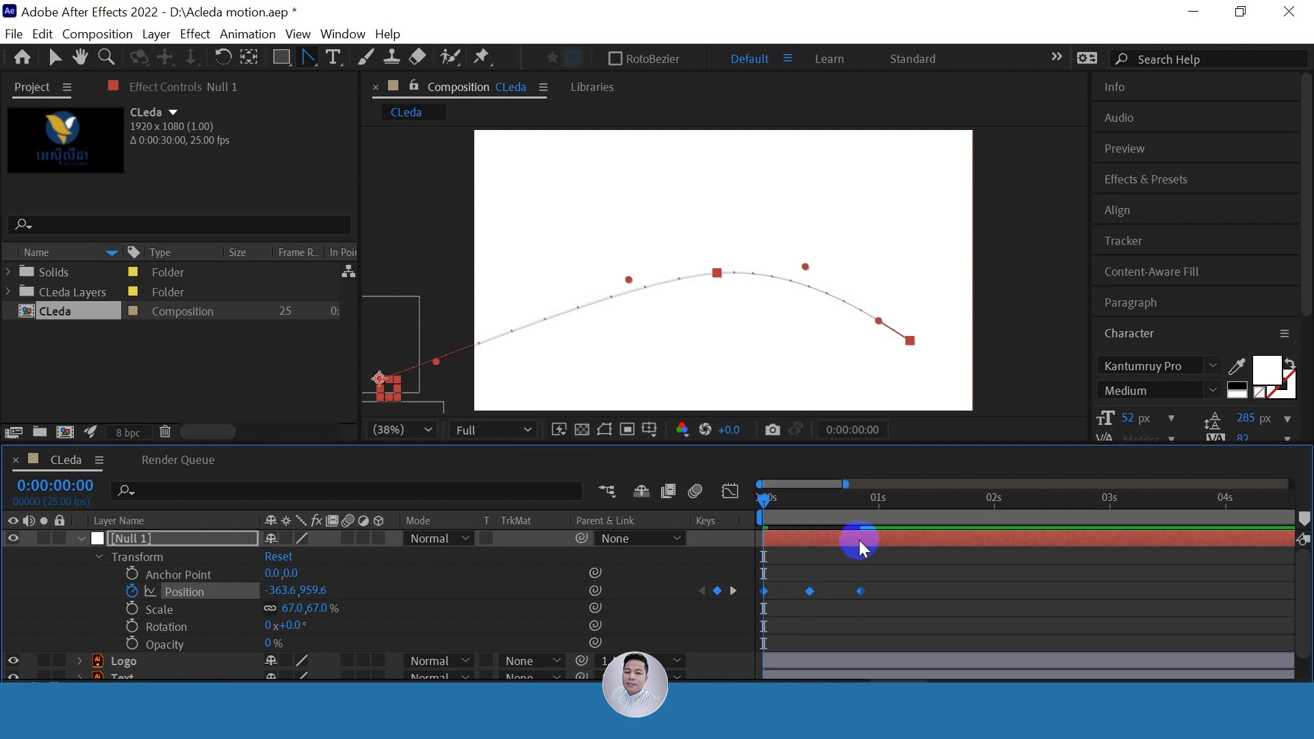
left_click_drag(760, 504, 707, 536)
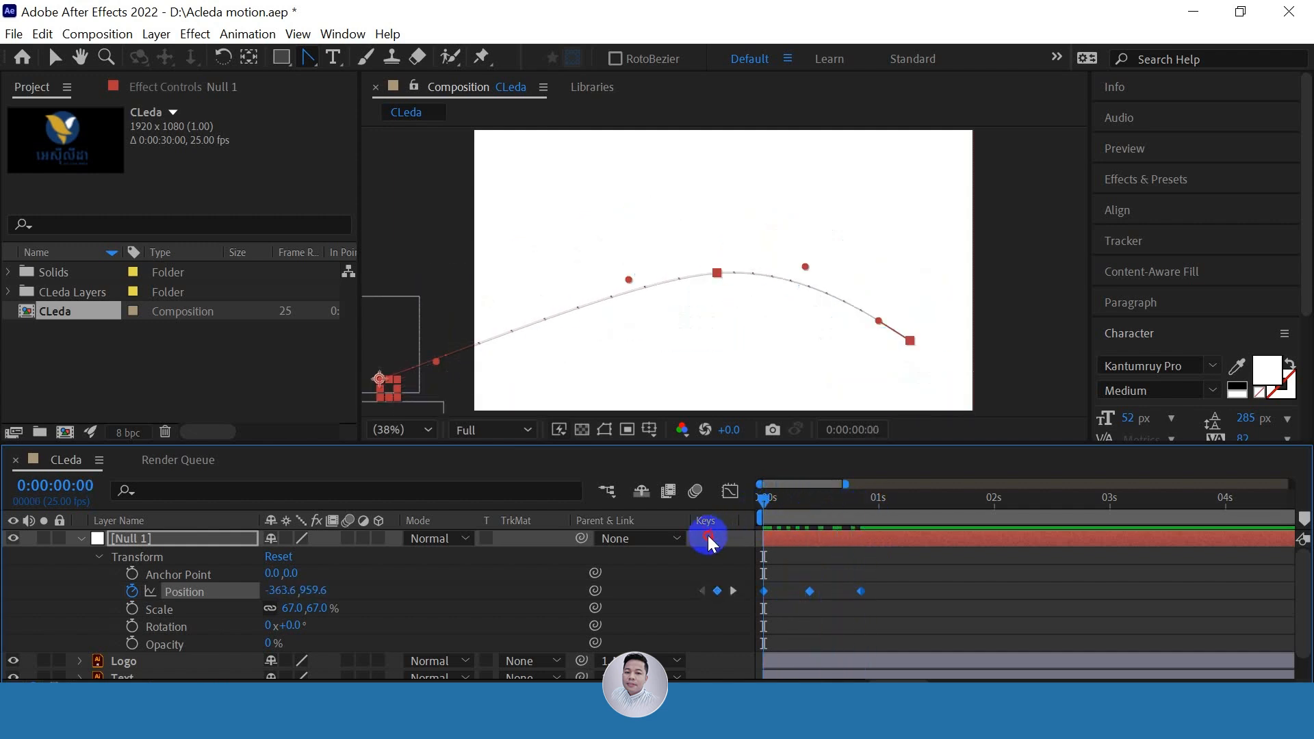
key("space")
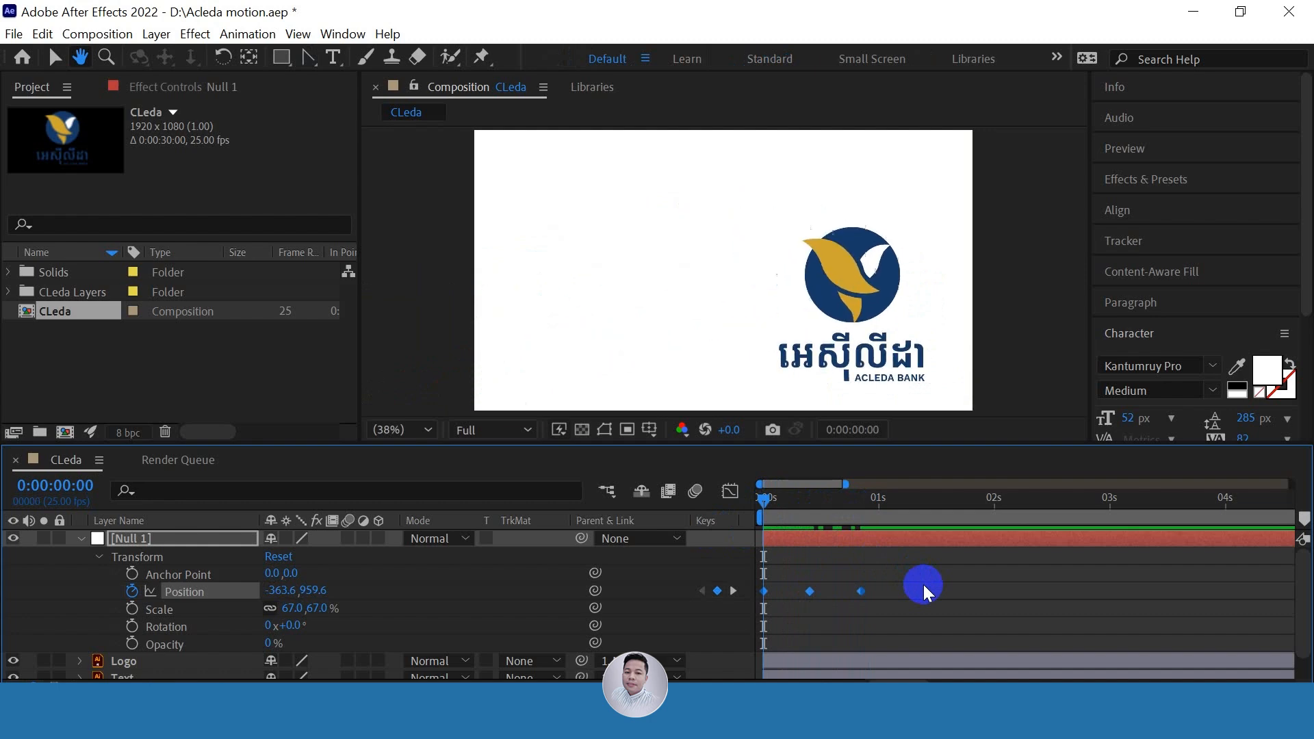
key("space")
key("g")
Set the incoming velocity influence of all three Position keyframes to 85%
left_click_drag(917, 508, 866, 528)
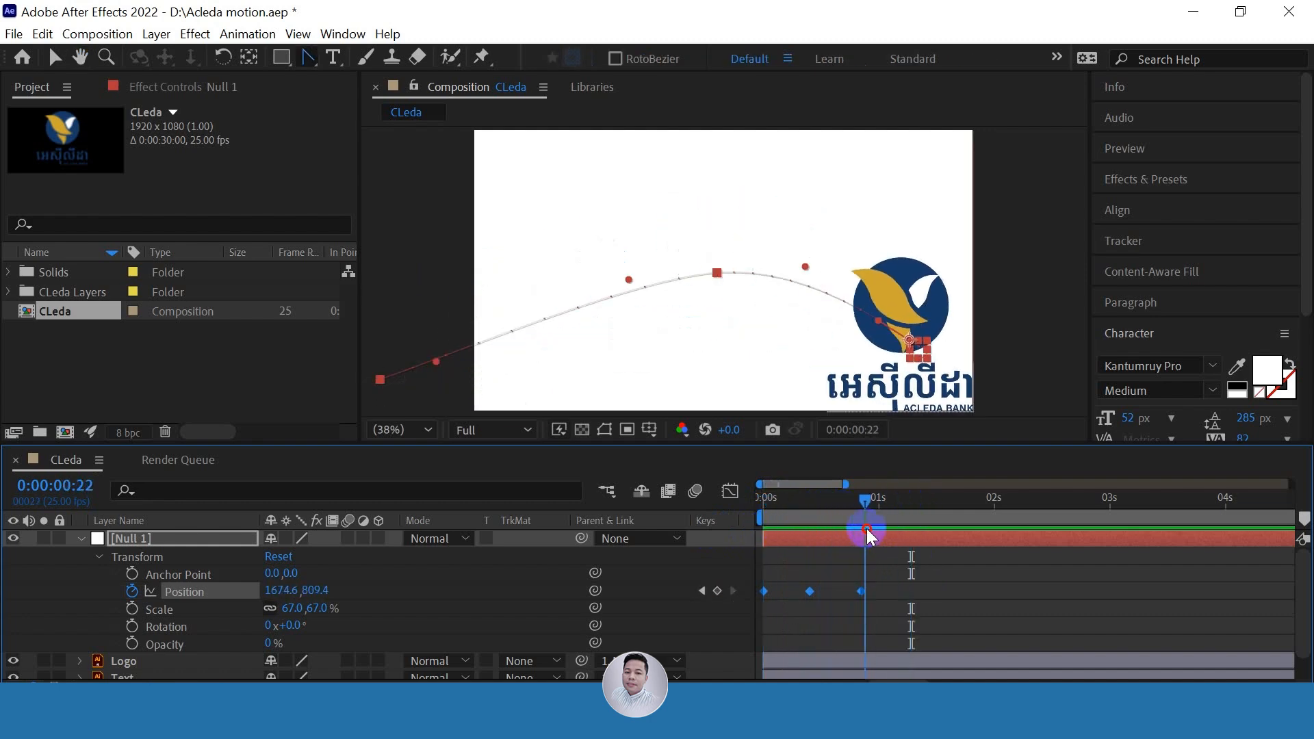
left_click(848, 596)
right_click(859, 589)
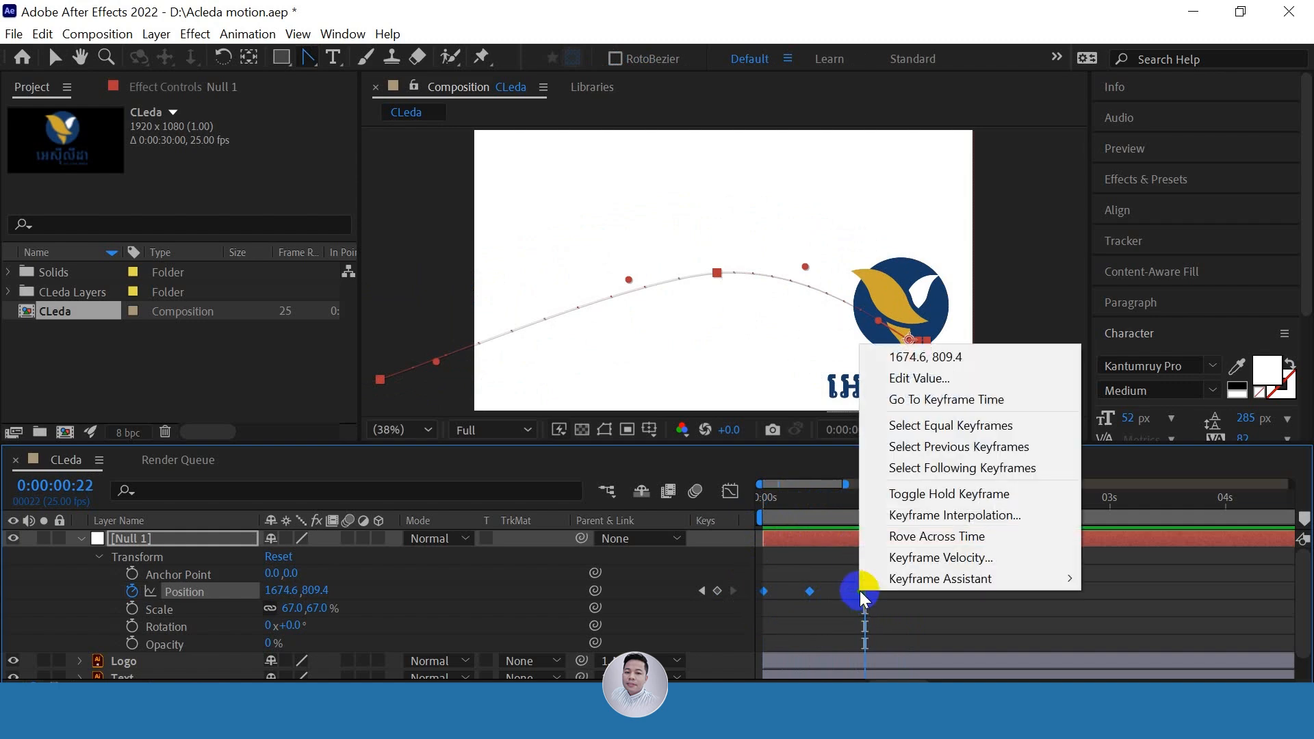
left_click(927, 560)
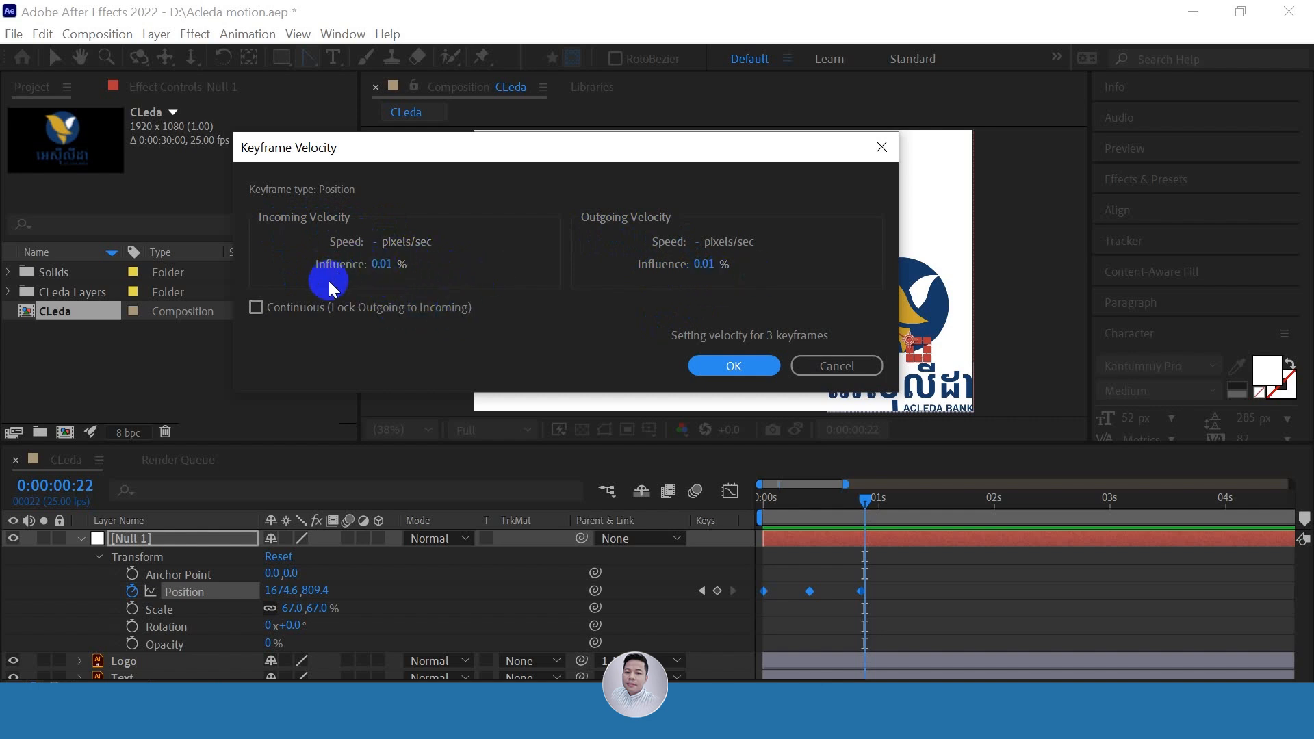
left_click(387, 265)
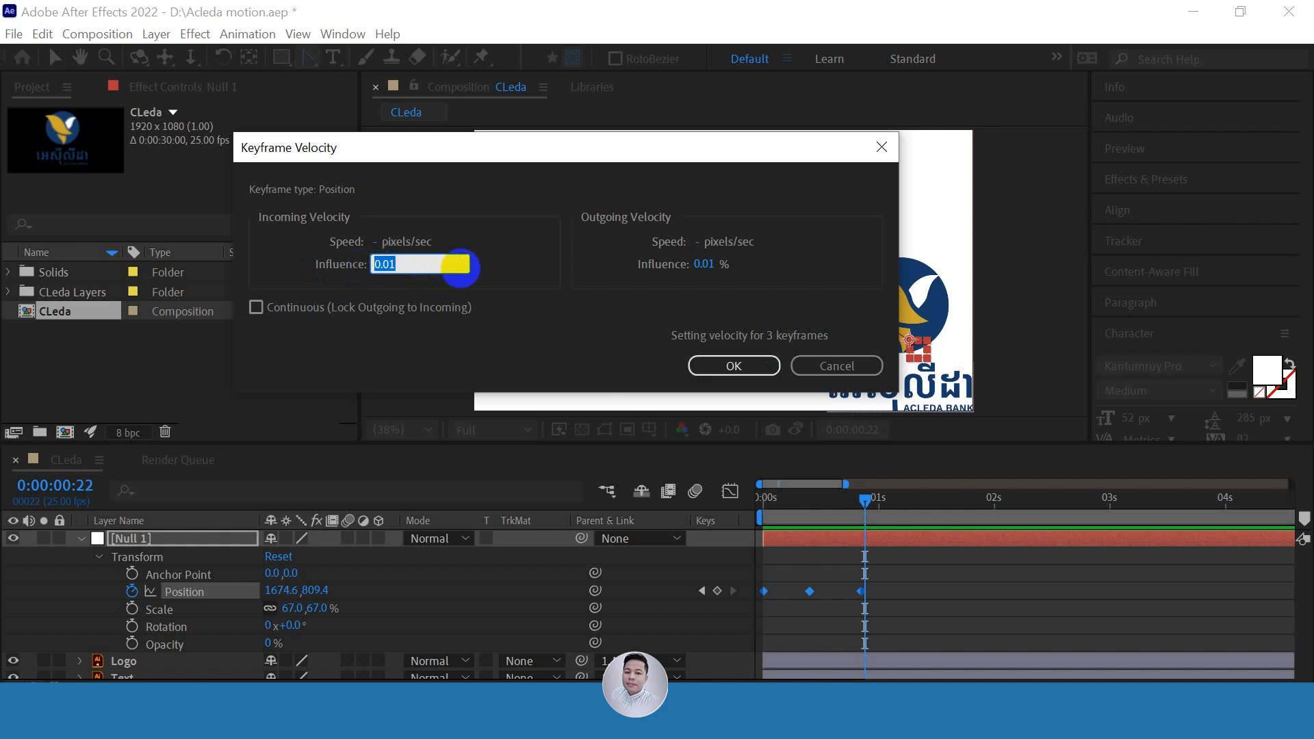
type("85")
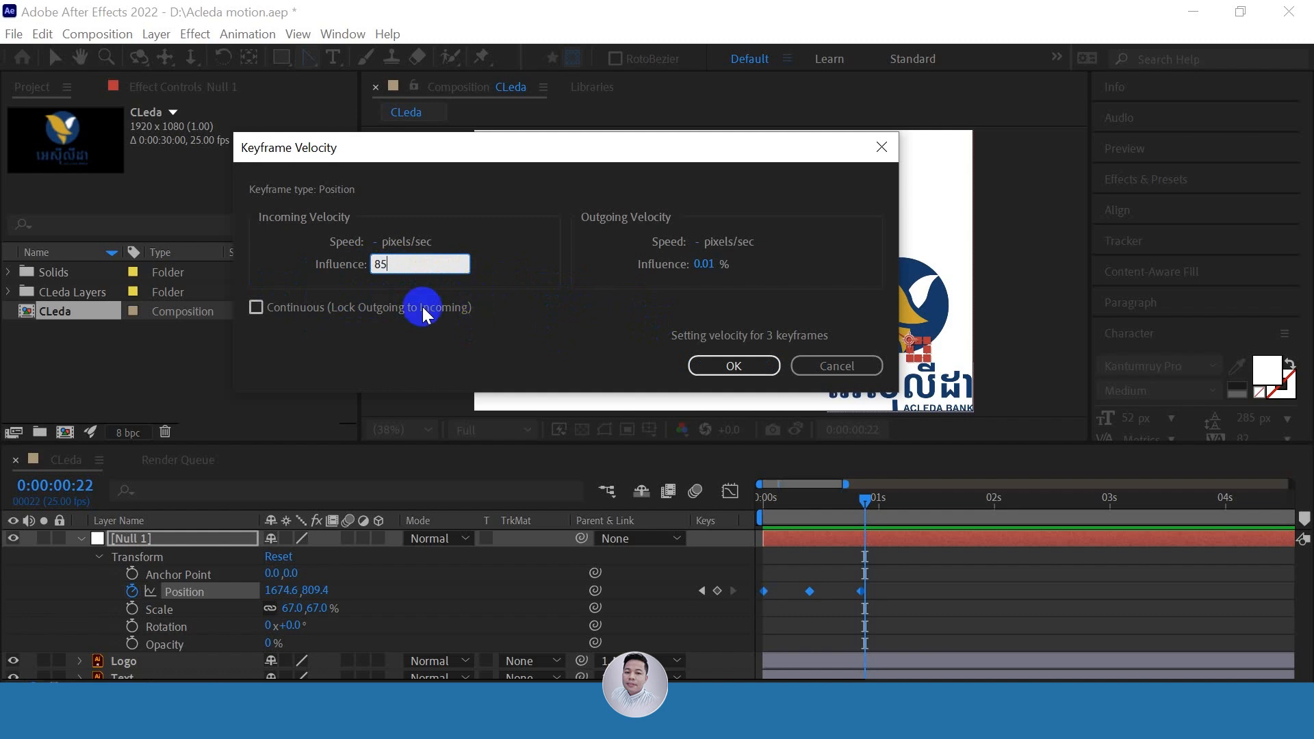
left_click(748, 362)
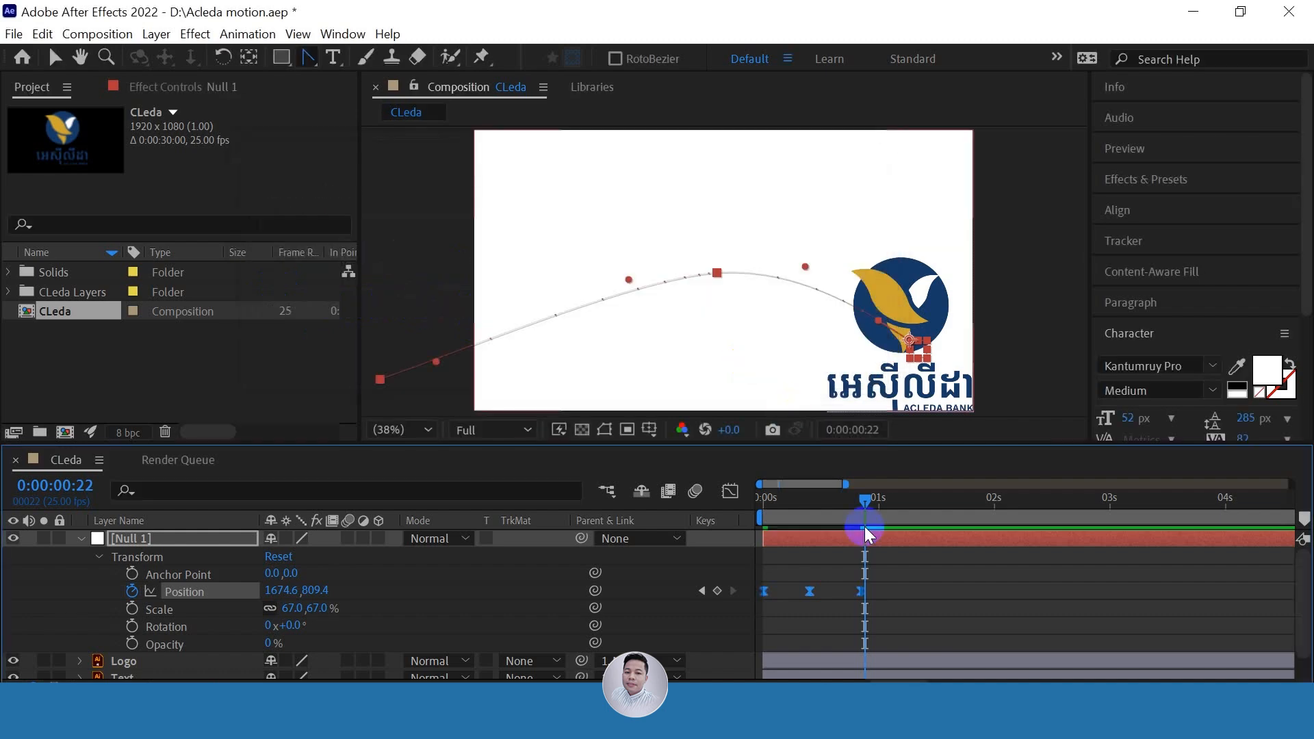
Convert the three eased Position keyframes back to linear temporal interpolation and deselect them
right_click(862, 589)
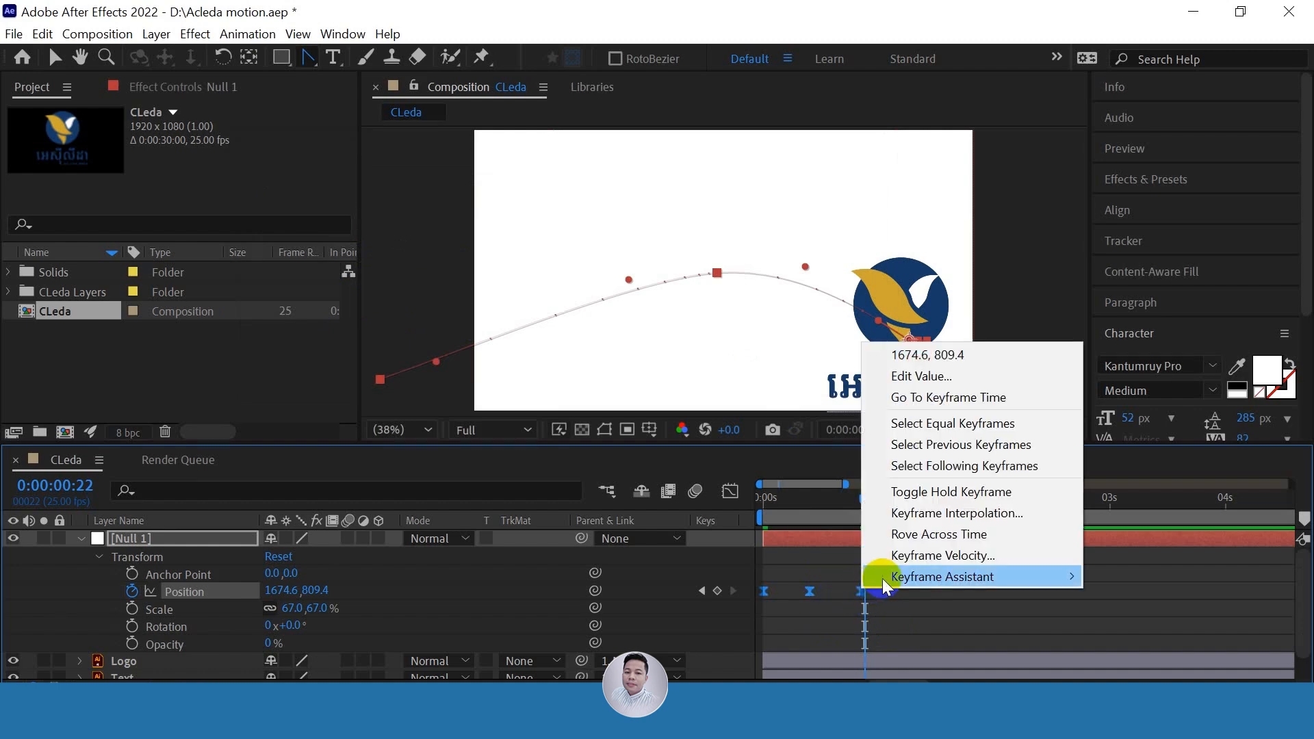
left_click(914, 557)
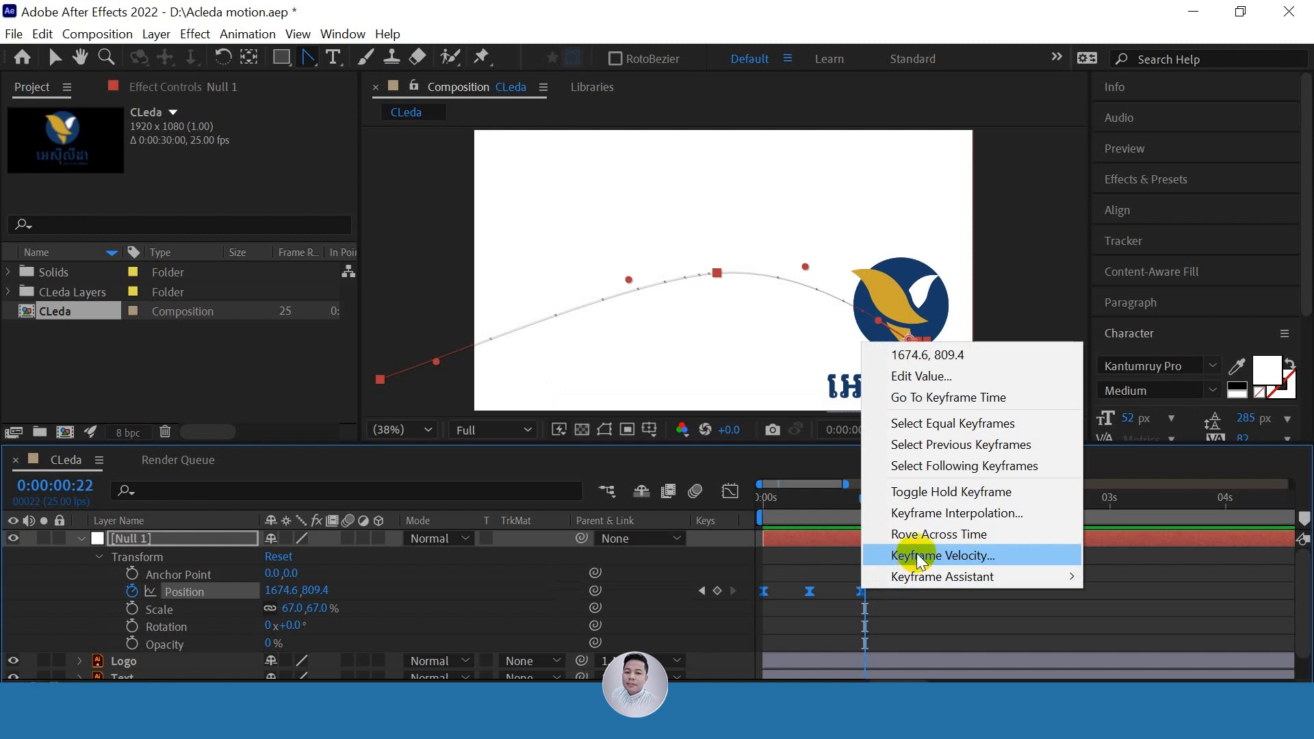
left_click(896, 608)
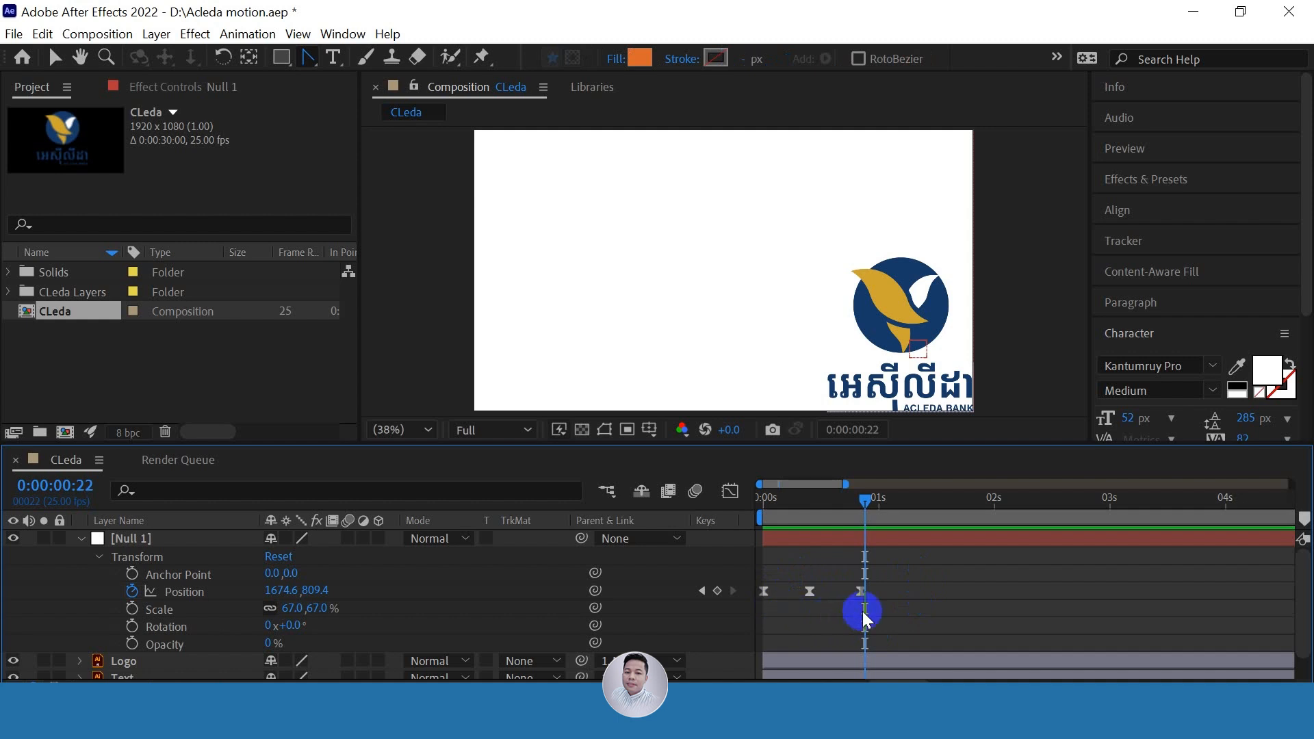
left_click_drag(900, 574, 753, 604)
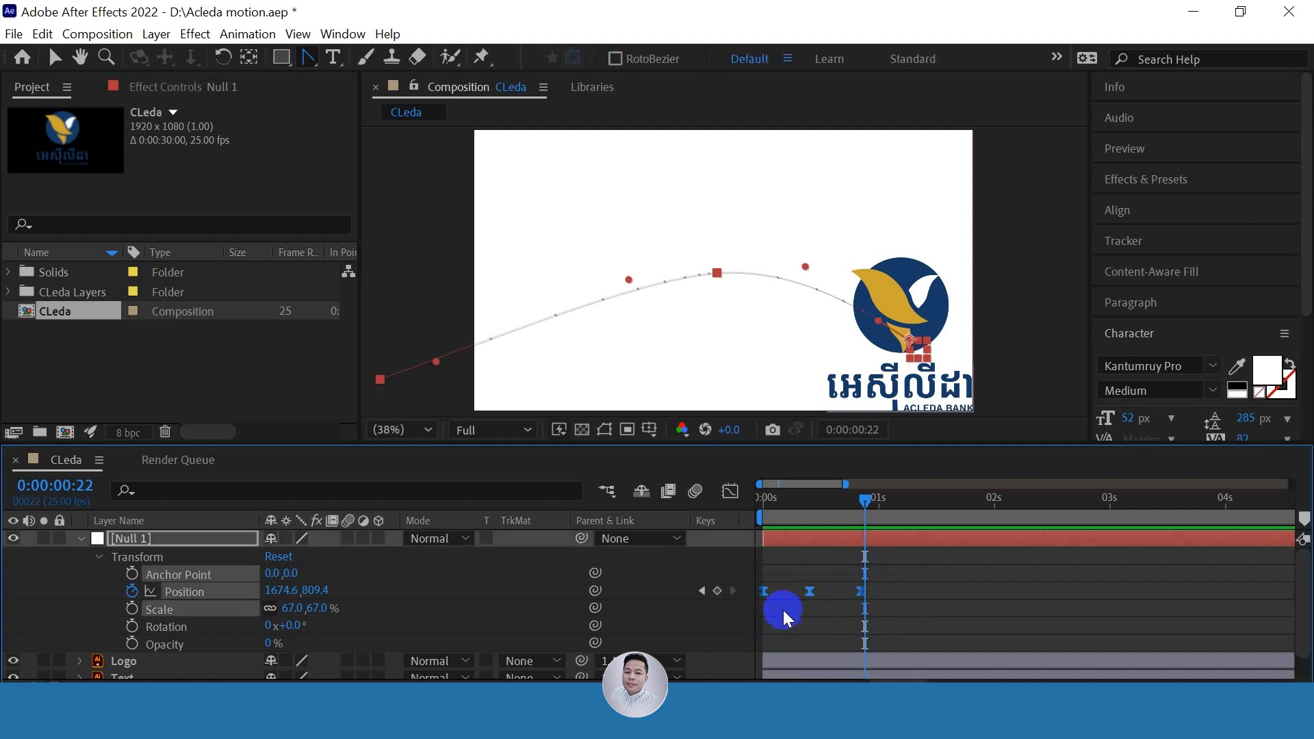
left_click(810, 591, "ctrl")
left_click(945, 595)
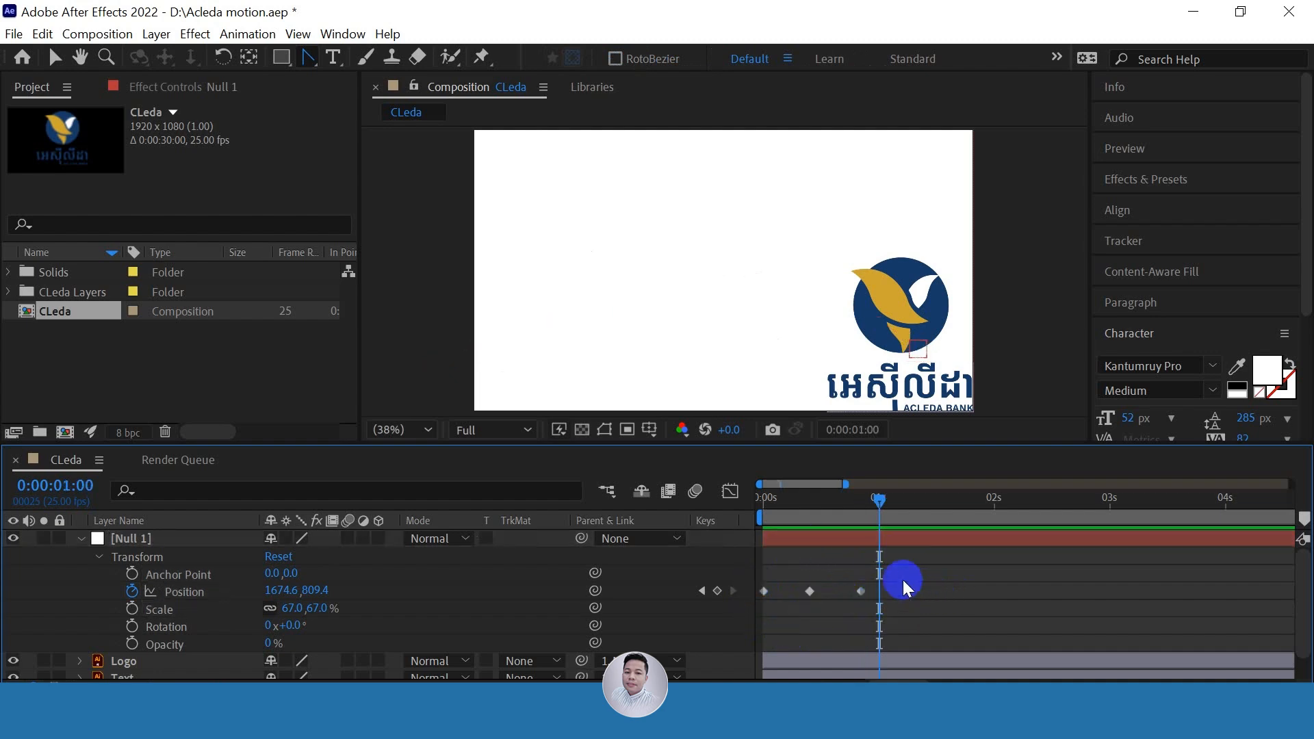
Convert the three Position keyframes to Auto Bezier temporal interpolation and preview the movement from the start
left_click_drag(902, 579, 756, 601)
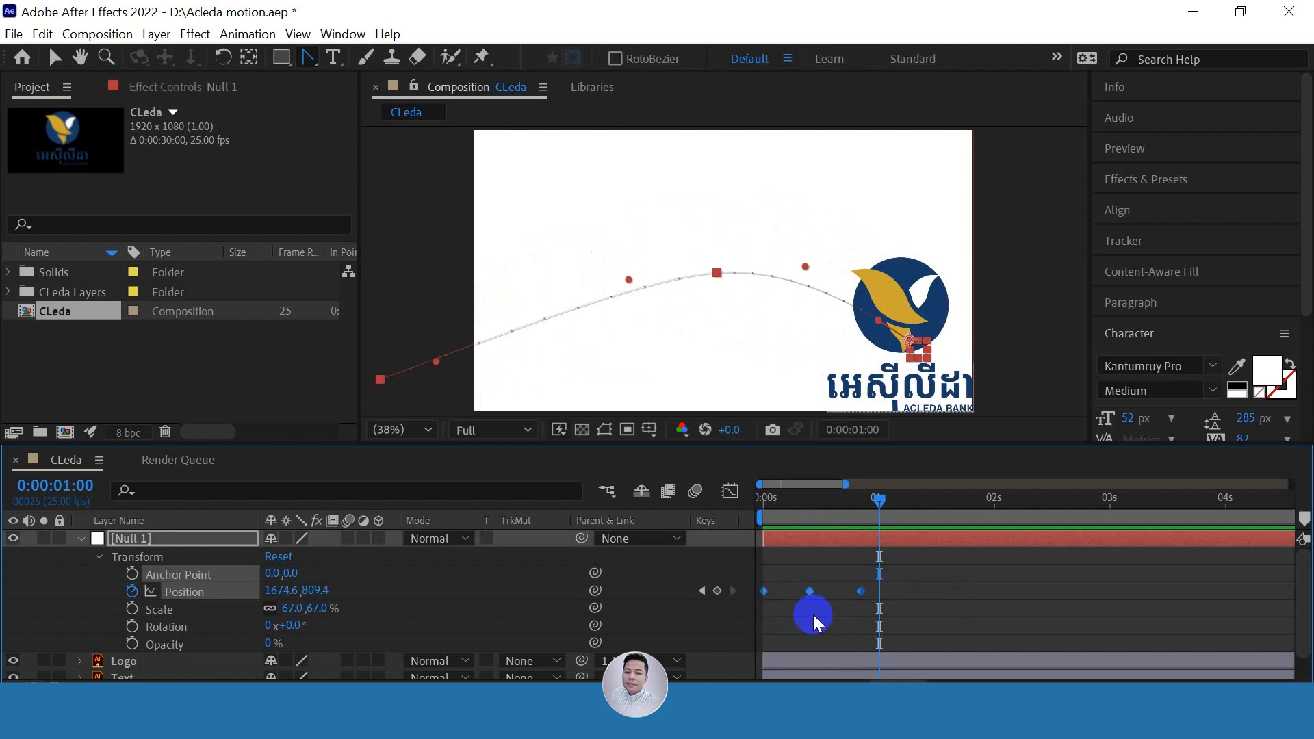
key("F9")
left_click_drag(882, 502, 727, 557)
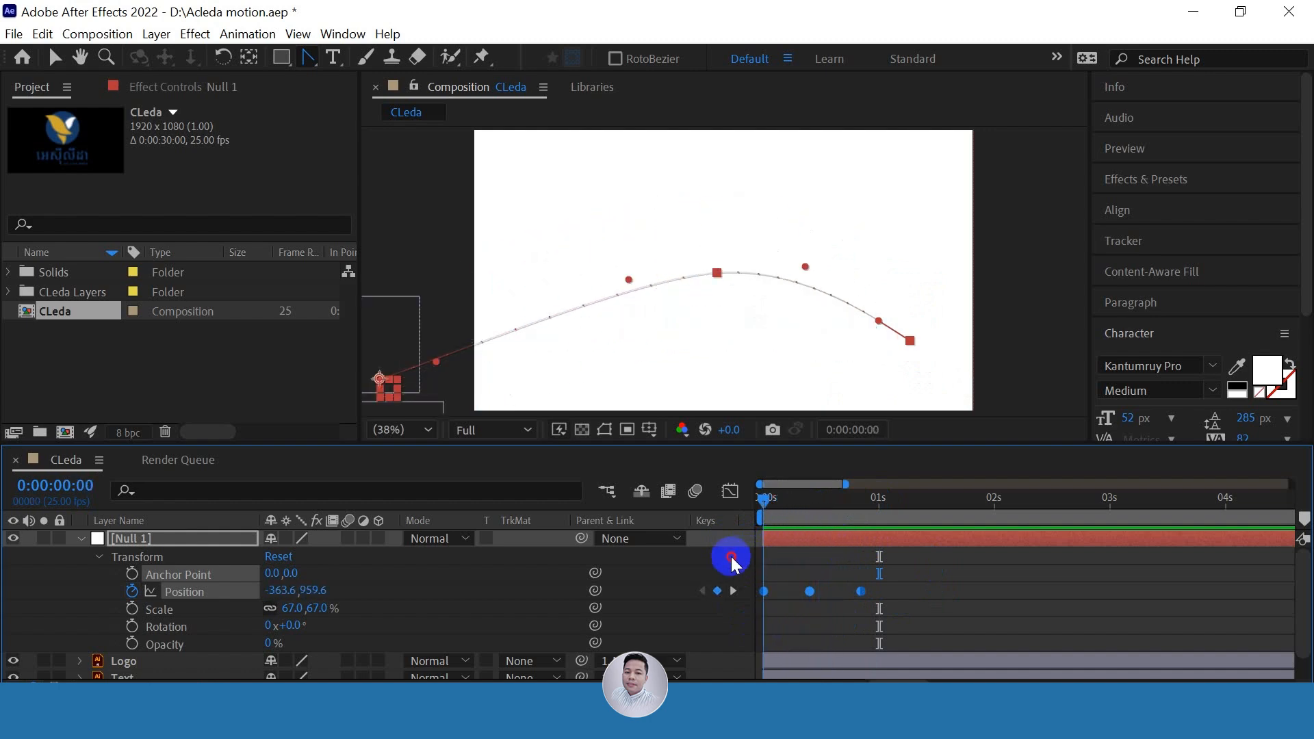
left_click(725, 556)
key("space")
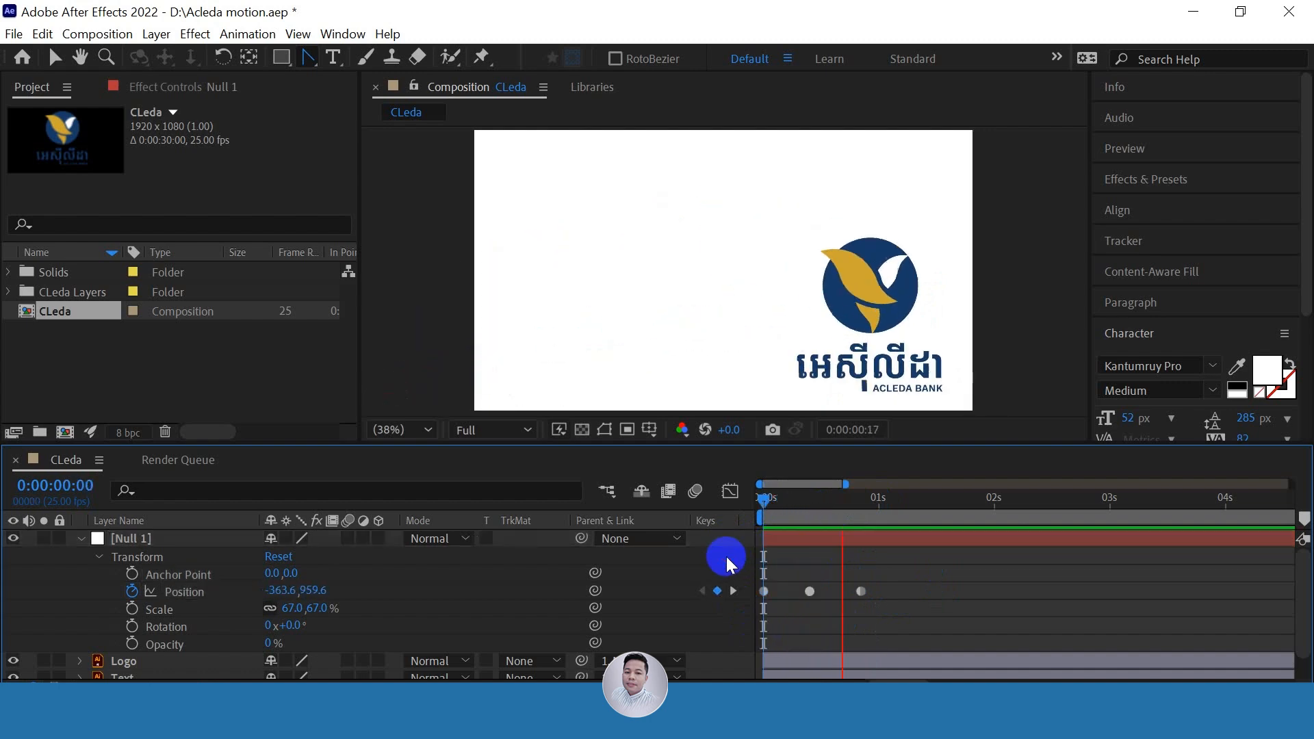
Return the three Position keyframes to linear temporal interpolation and preview the movement from the start
left_click_drag(886, 569, 754, 619)
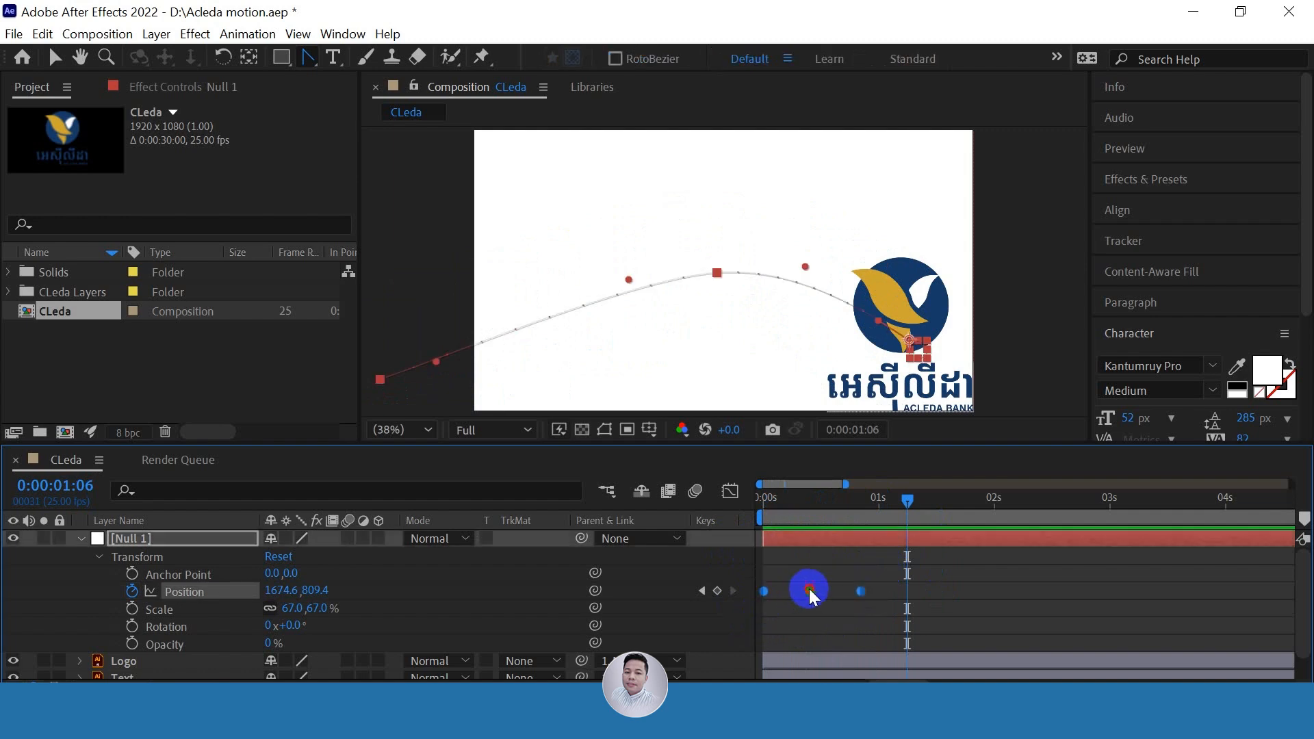
left_click(809, 589, "ctrl")
left_click_drag(910, 498, 705, 560)
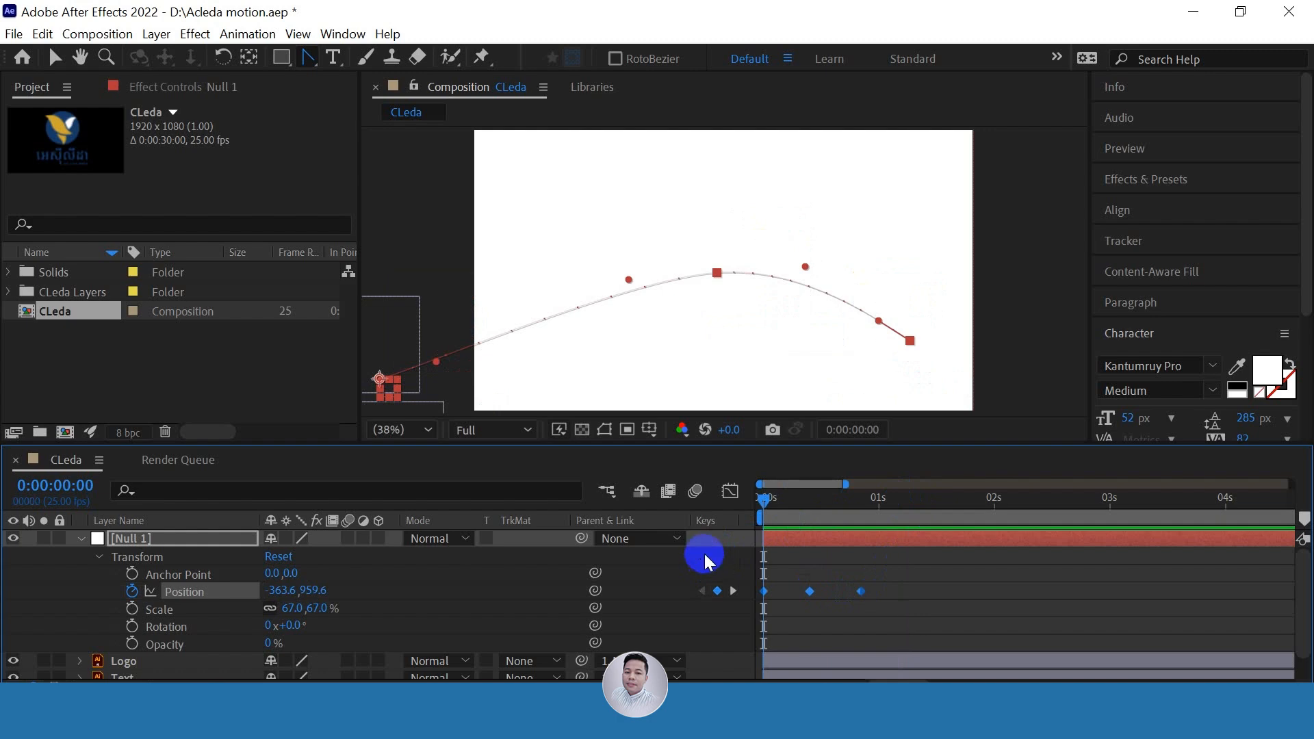
key("space")
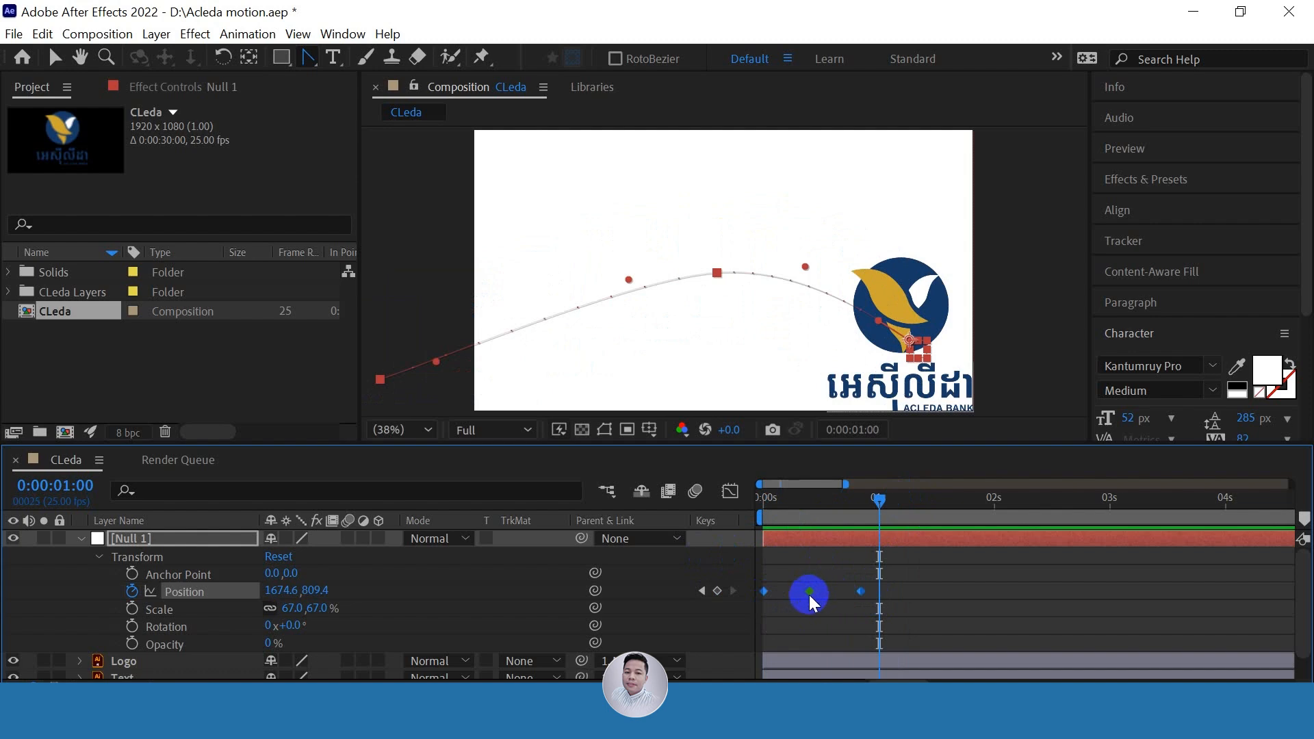
Set the incoming velocity influence of the three linear Position keyframes to 85% and scrub through the movement
key("F9")
left_click(809, 592, "ctrl")
right_click(809, 592)
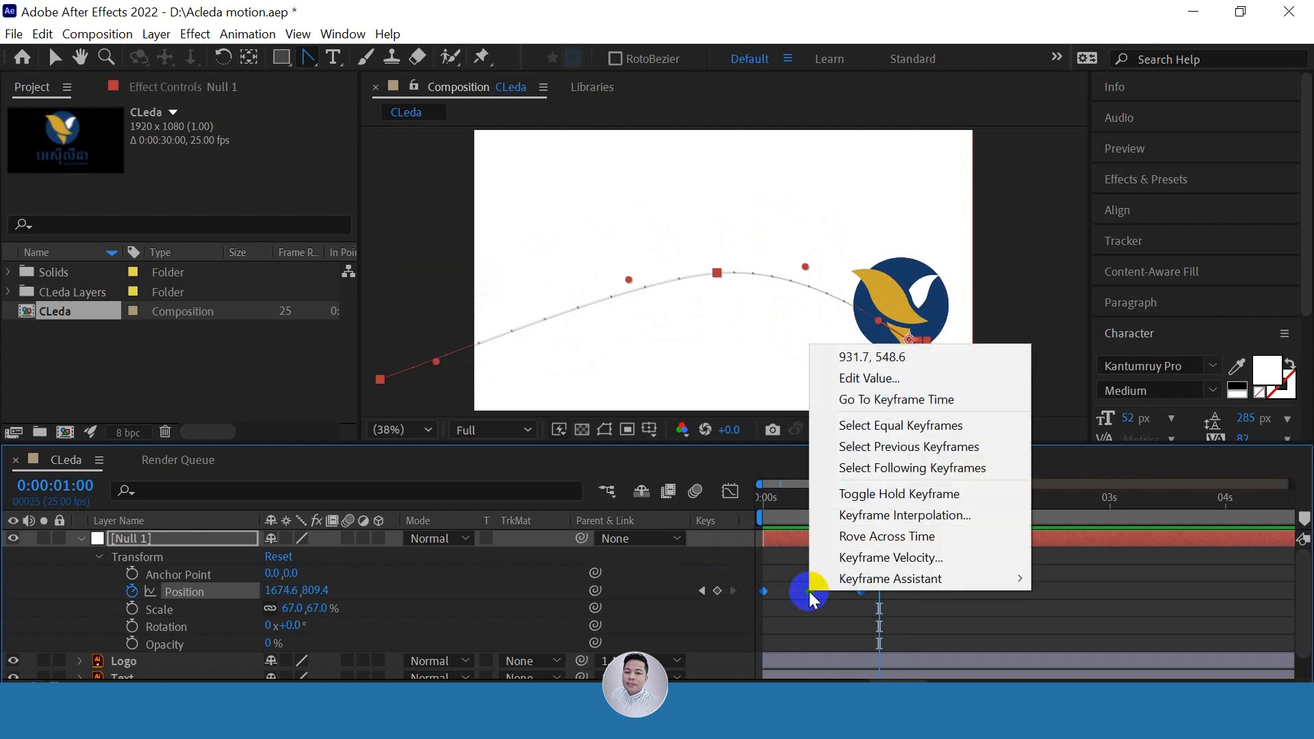
left_click(873, 558)
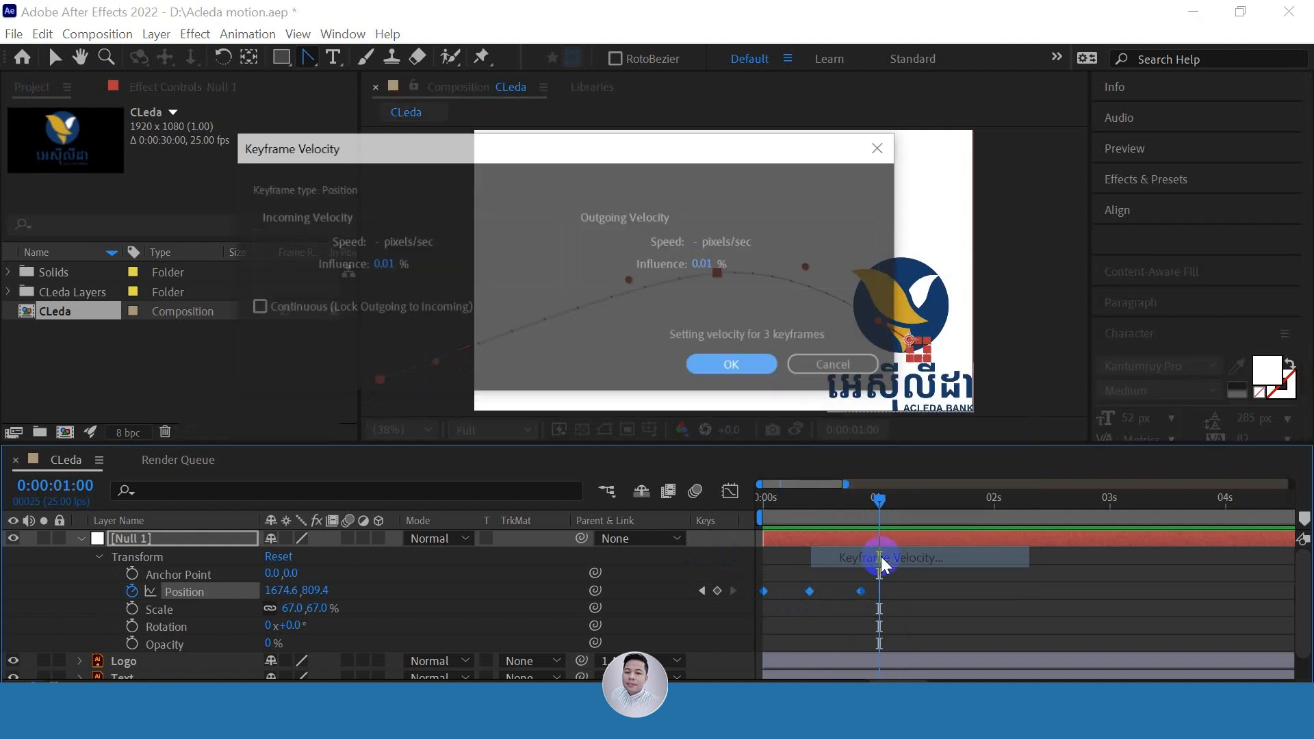
left_click(381, 264)
type("85")
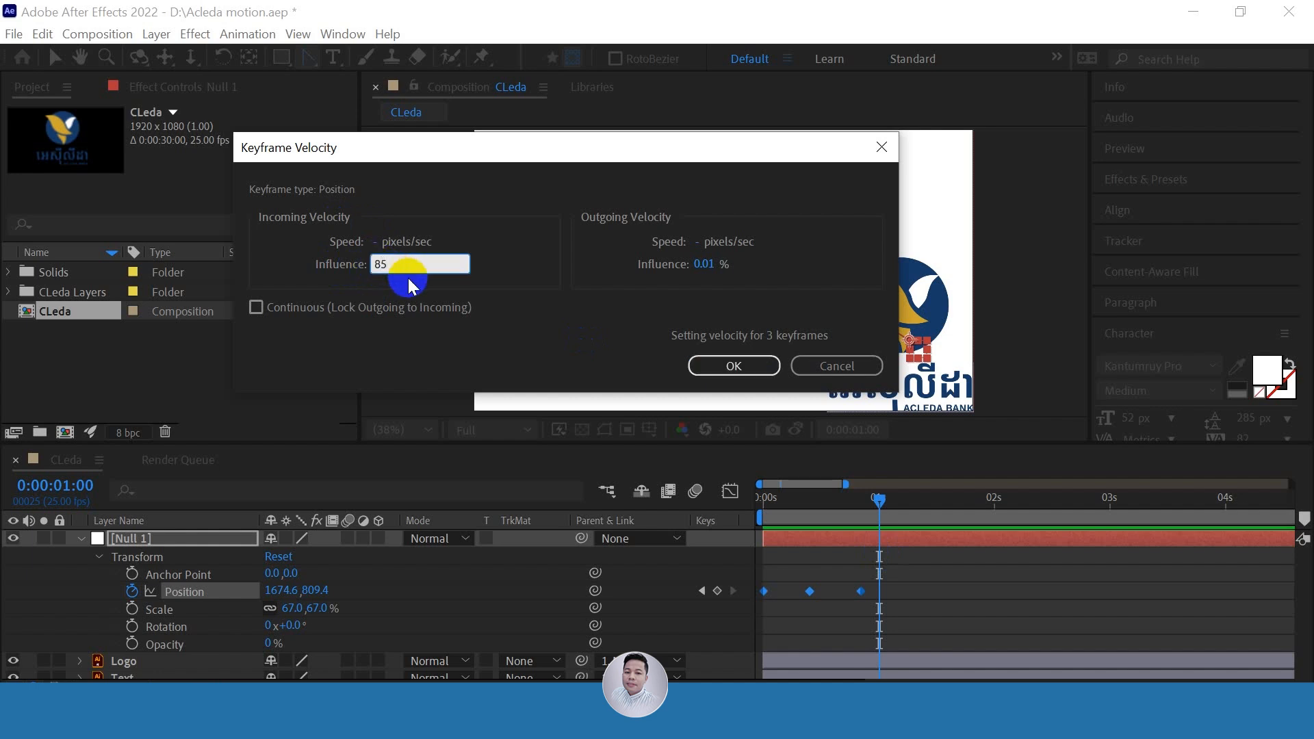
key("Return")
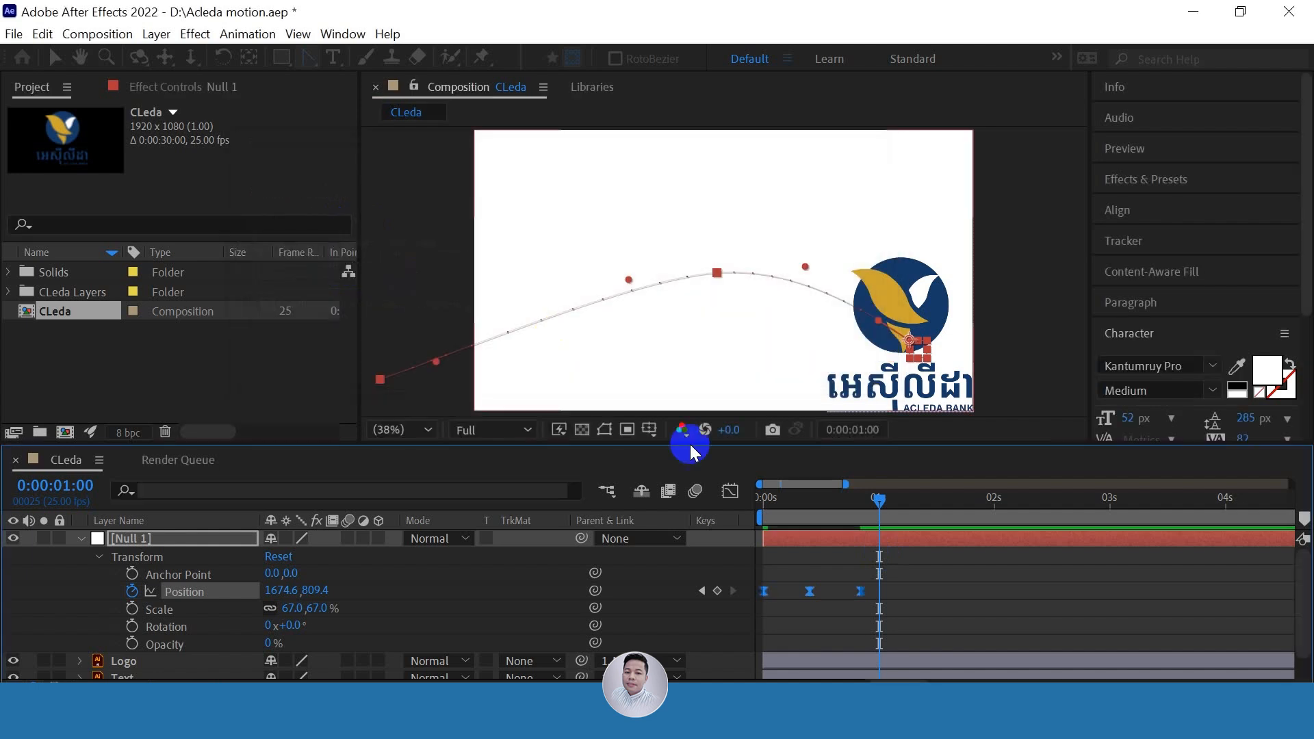
left_click(875, 501)
left_click_drag(783, 523, 865, 540)
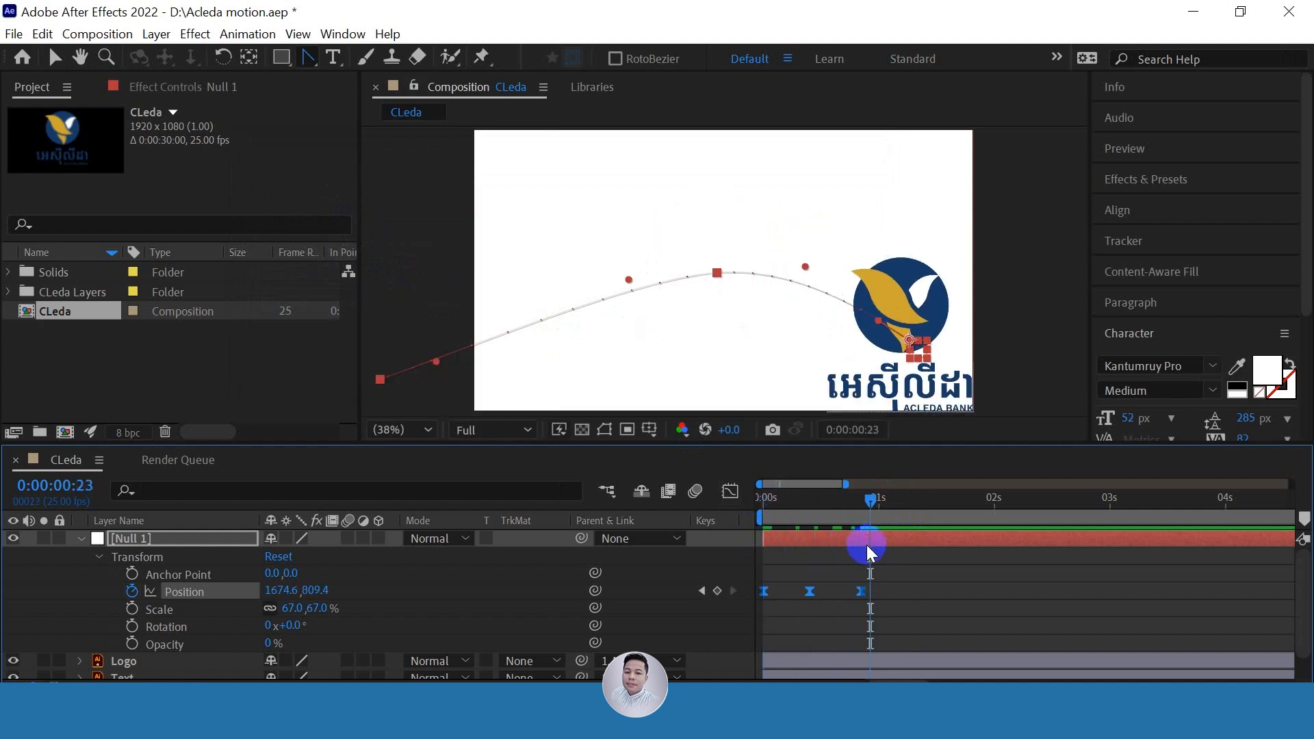
Convert the three Position keyframes back to linear interpolation and apply Easy Ease to them with the Keyframe Assistant
left_click_drag(890, 585, 757, 617)
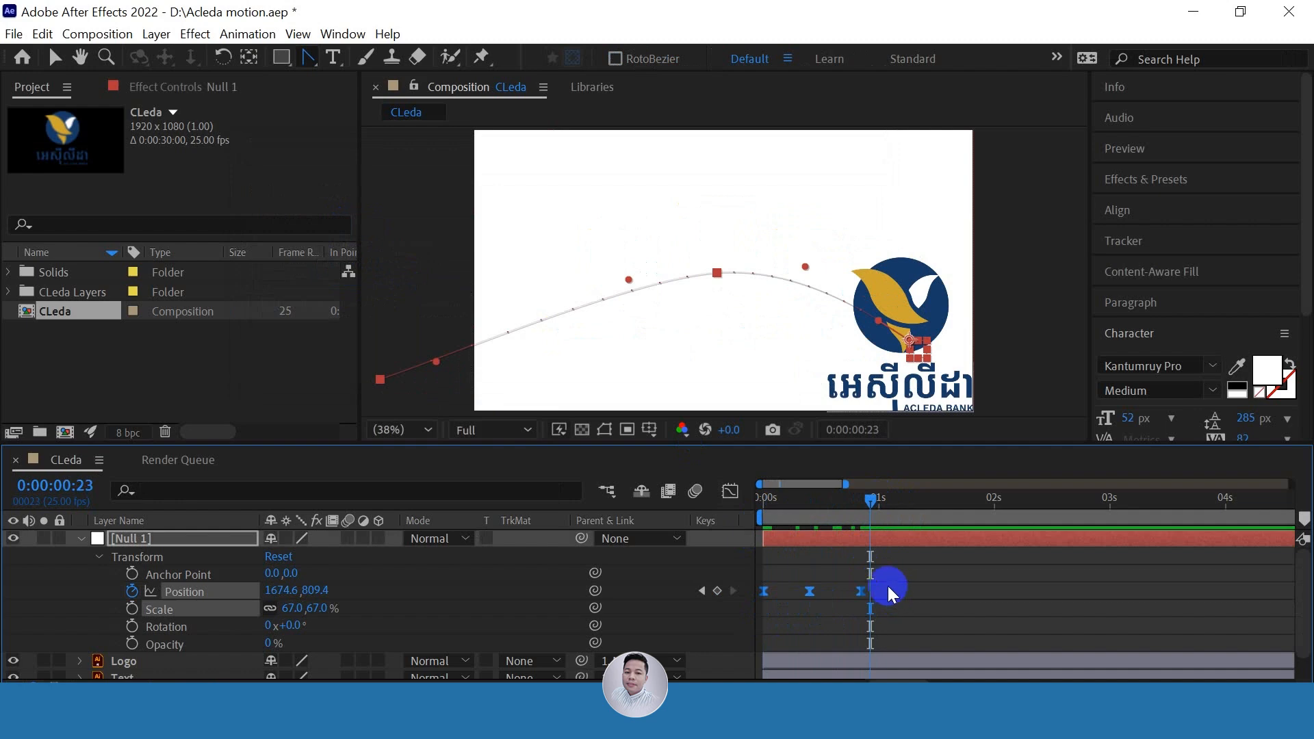
right_click(861, 590)
left_click(918, 576)
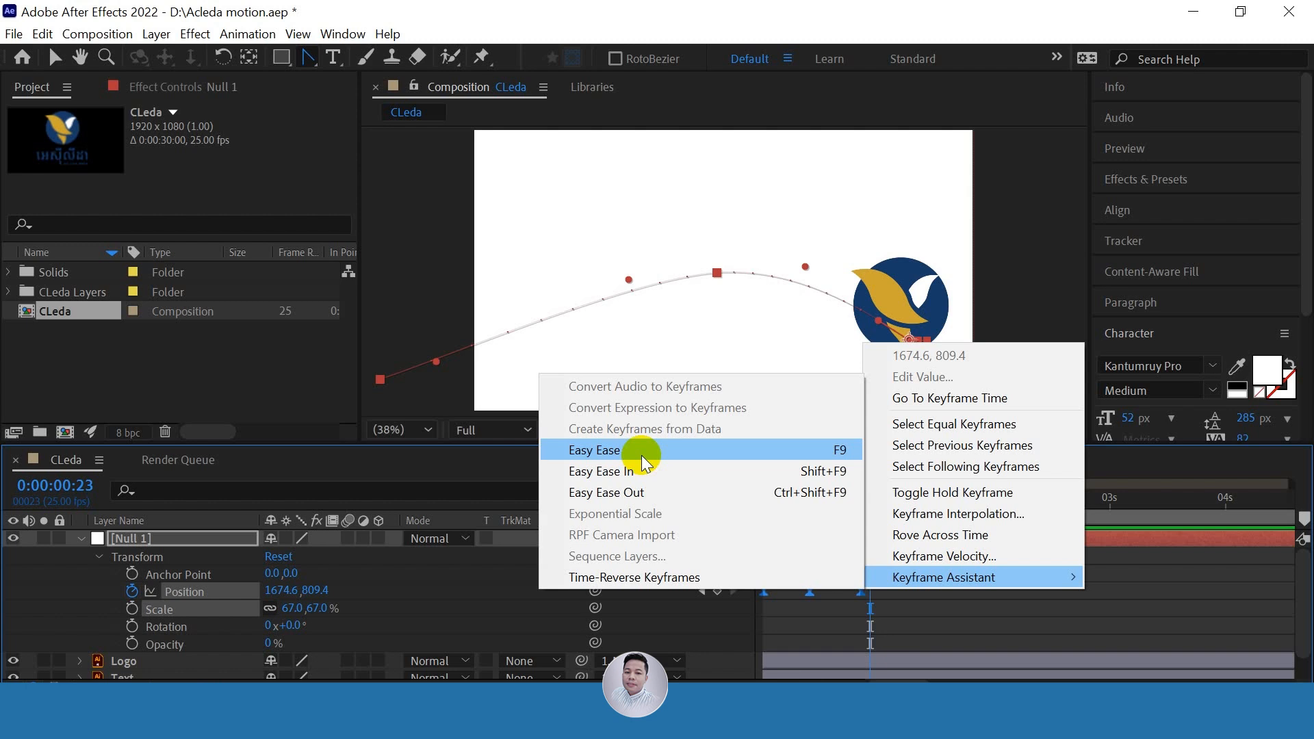
left_click_drag(1018, 611, 749, 618)
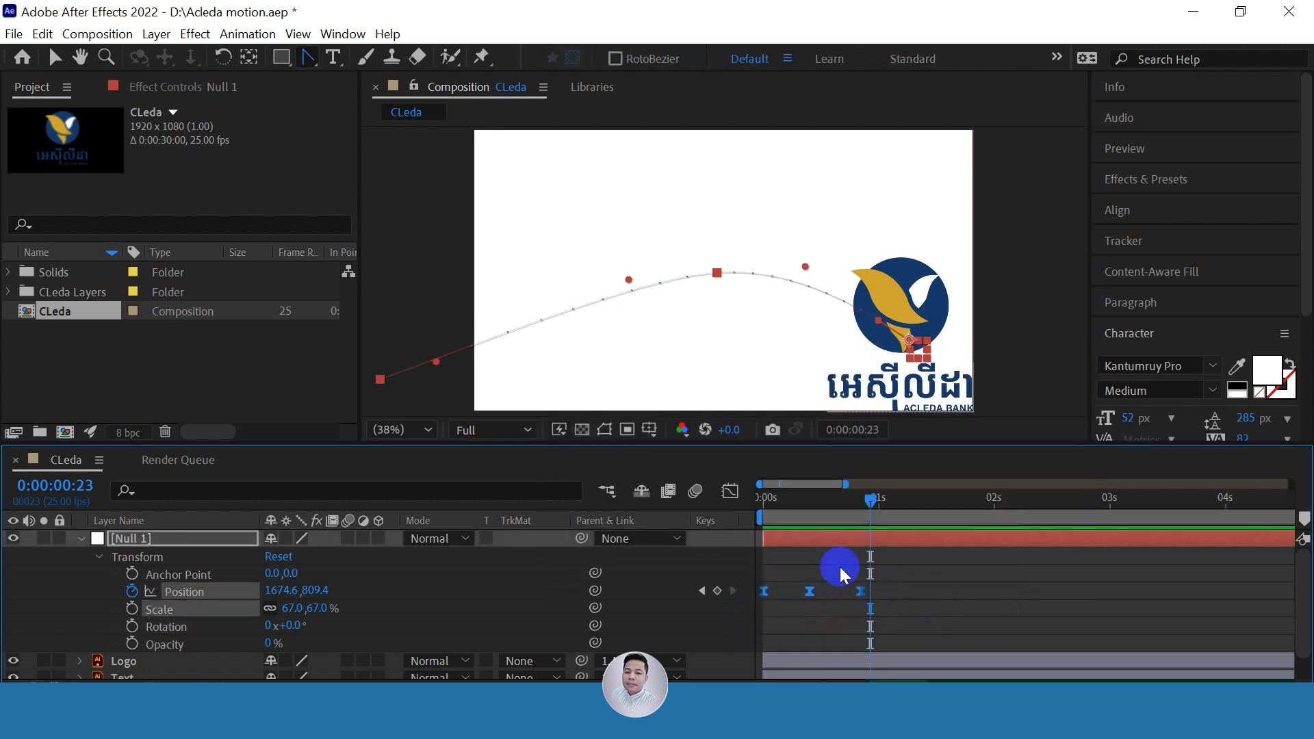
left_click(864, 593, "ctrl")
right_click(863, 590)
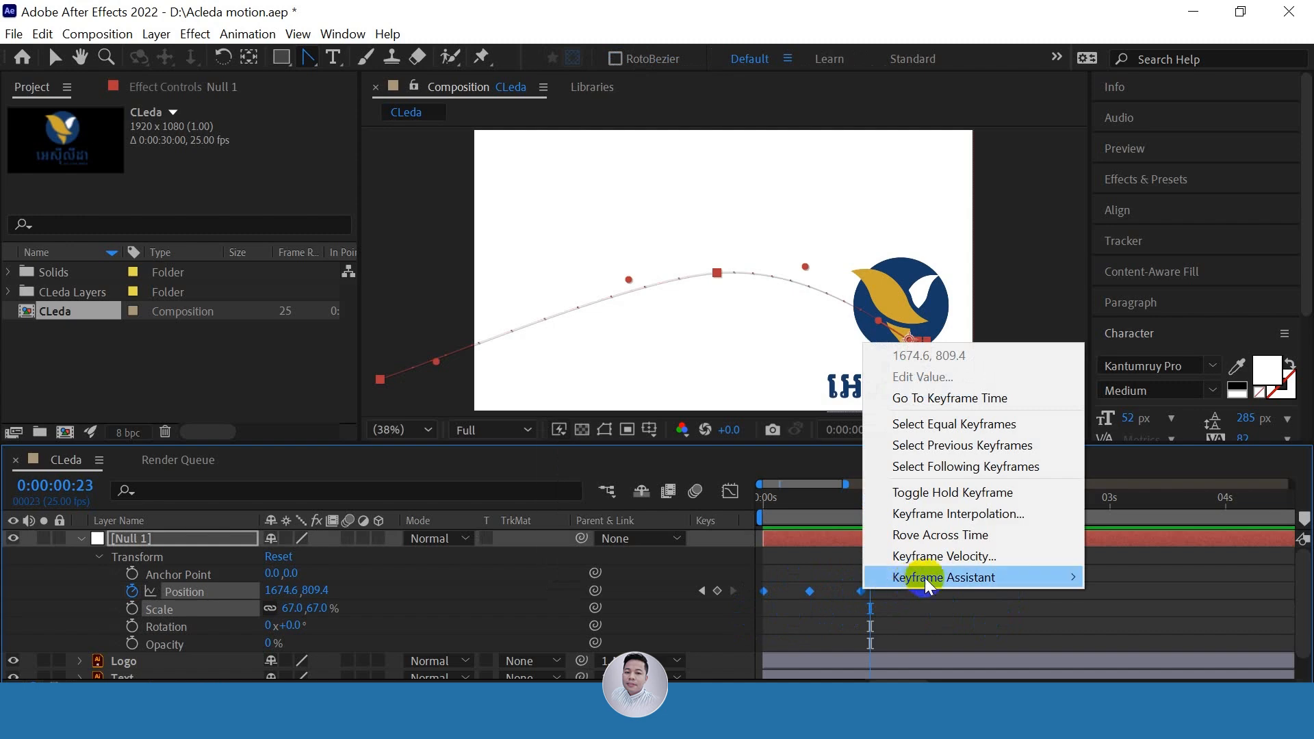
mouse_move(925, 578)
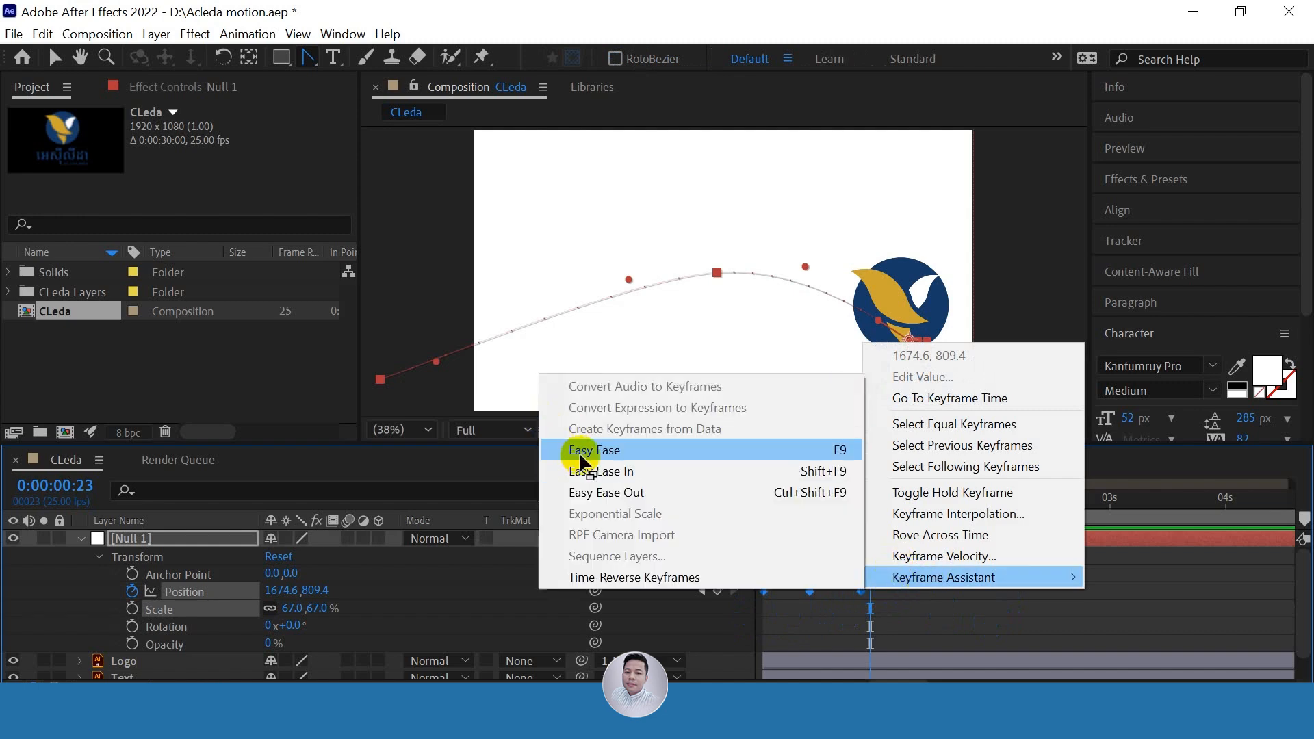
left_click(557, 450)
Select the three Position keyframes, go to 0:00:00:21 and toggle them to hold keyframes
left_click_drag(914, 582, 752, 618)
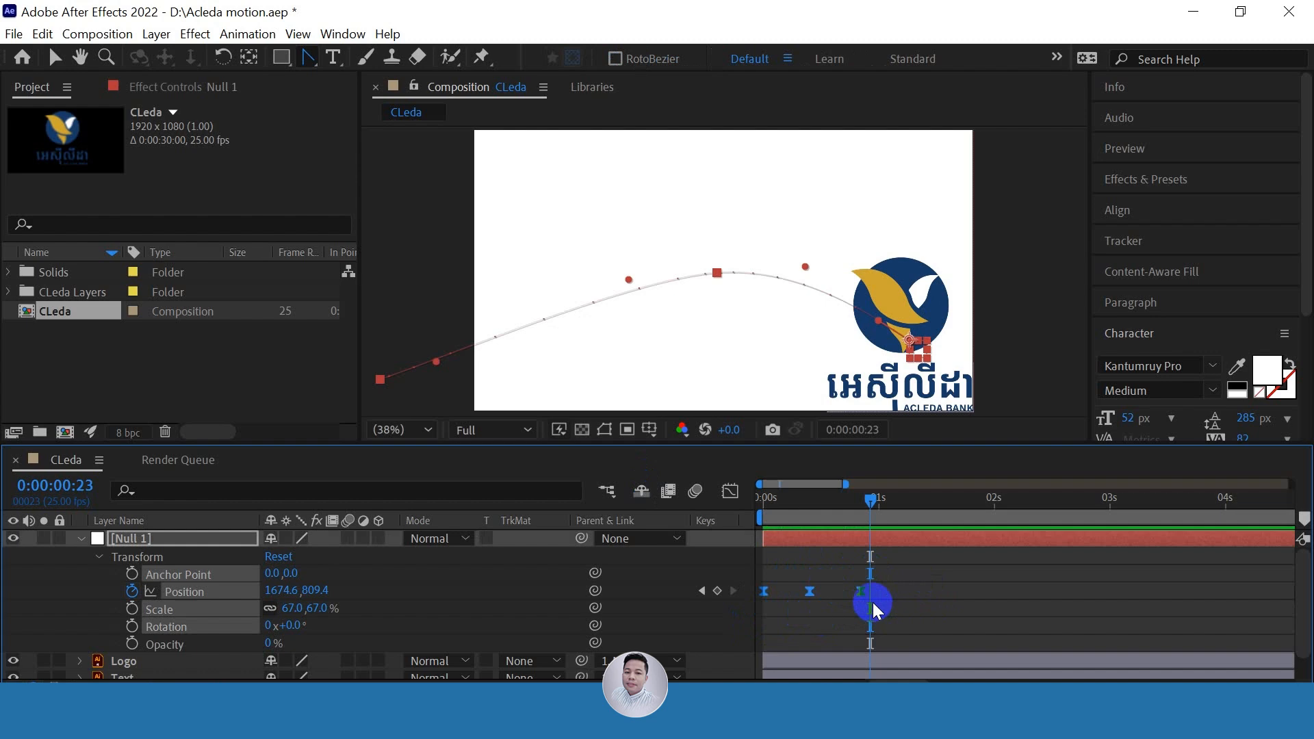
left_click_drag(873, 502, 869, 568)
right_click(862, 590)
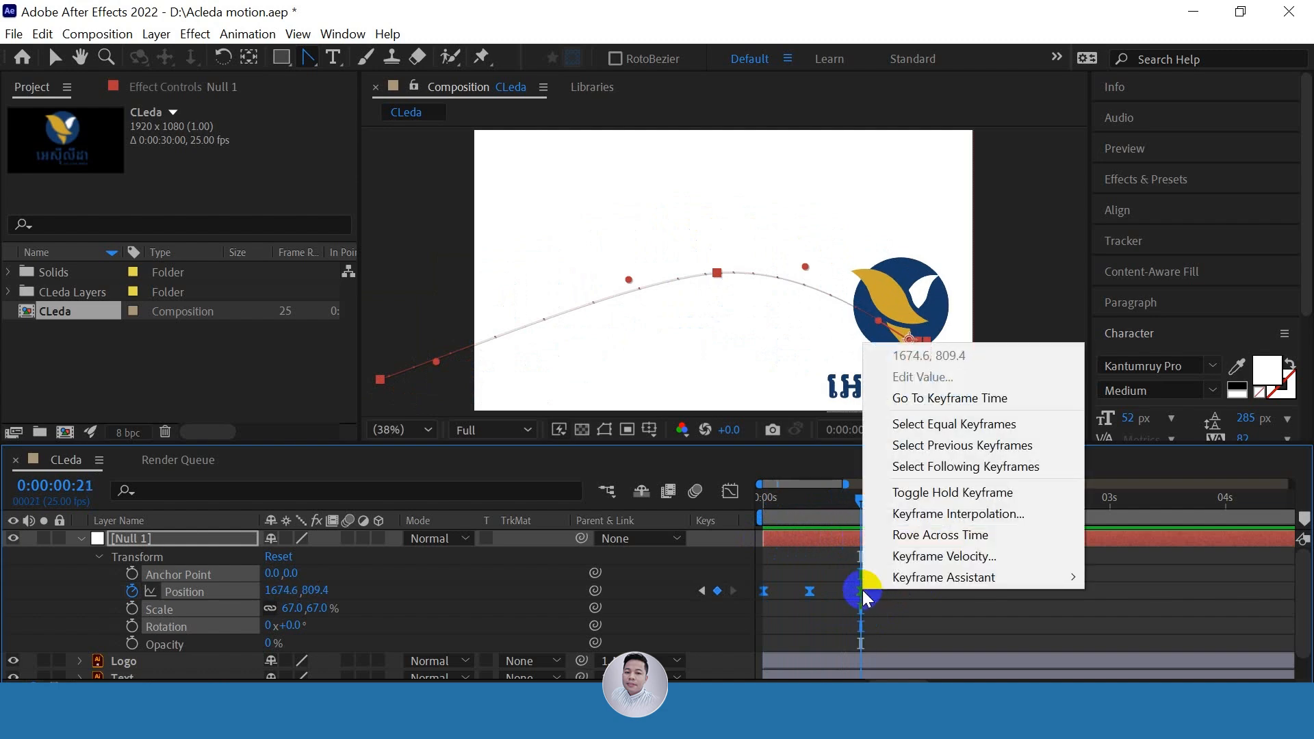
left_click(900, 494)
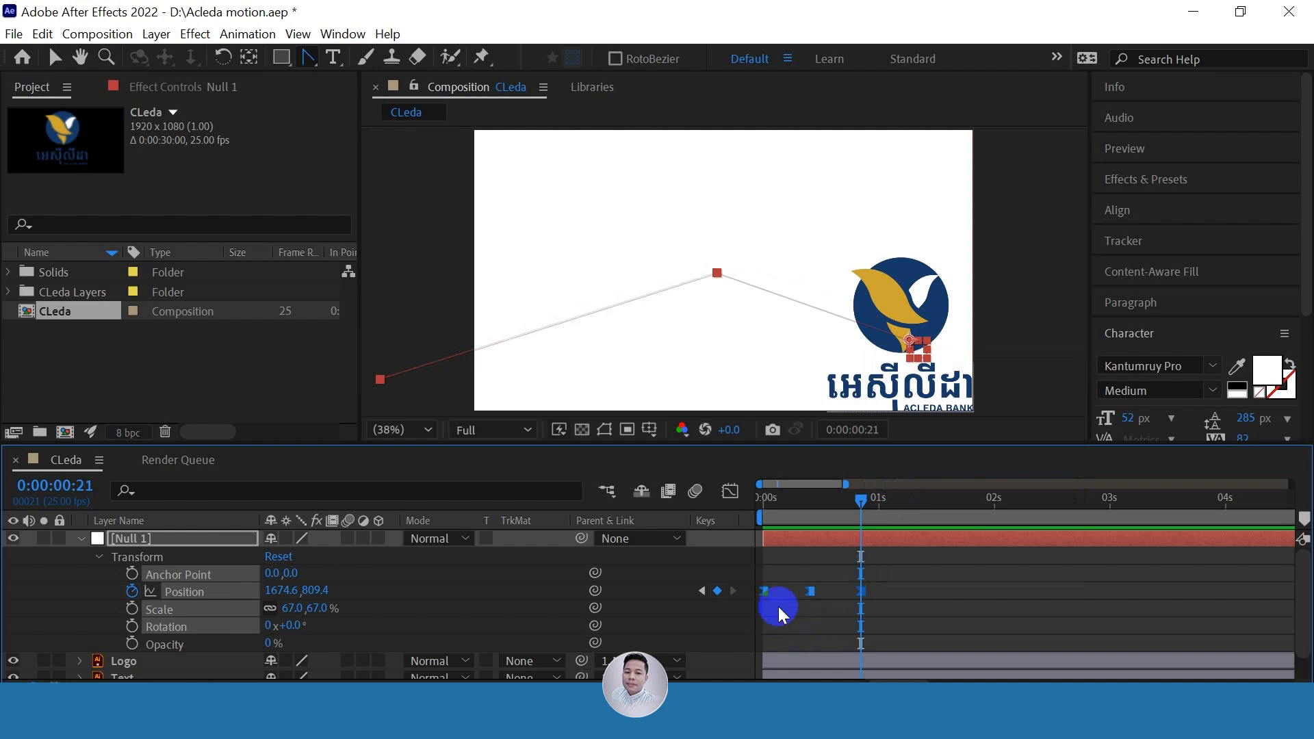
left_click_drag(898, 577, 721, 623)
Preview the logo's stepped hold-keyframe movement several times from the start and scrub through it
left_click_drag(864, 498, 770, 560)
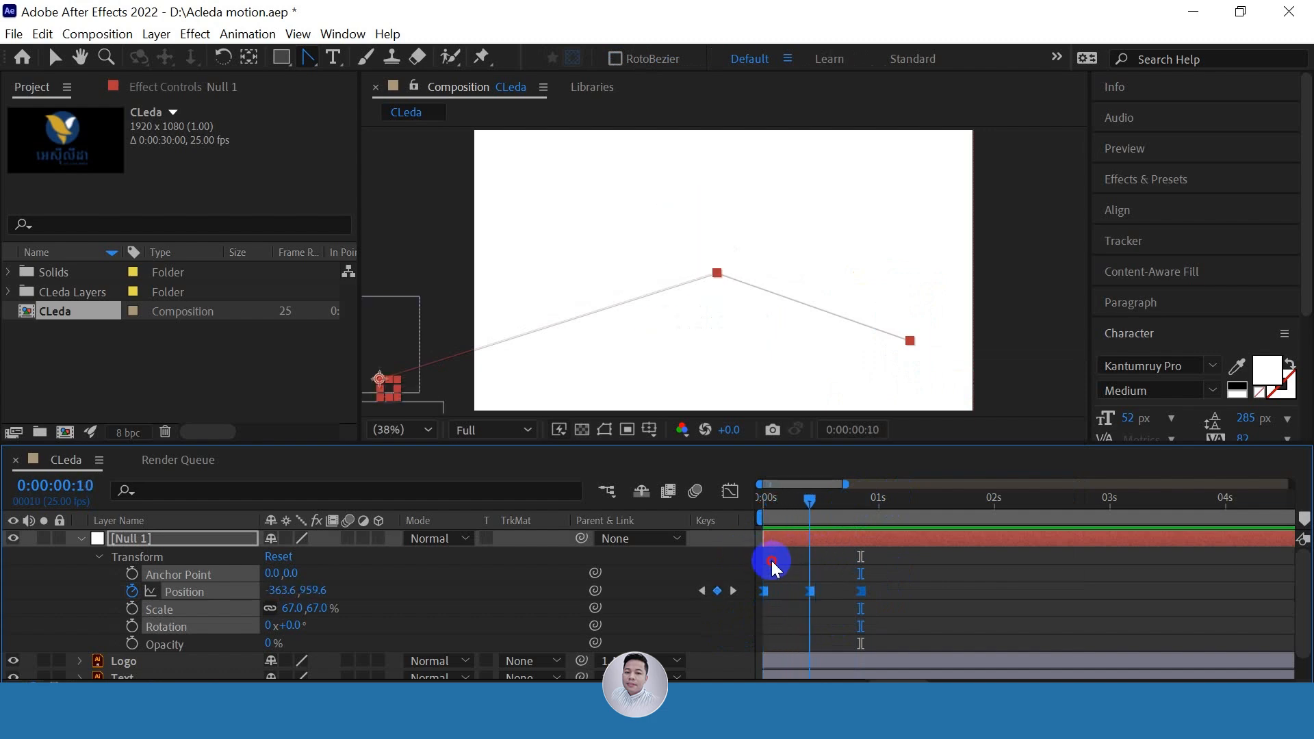
key("space")
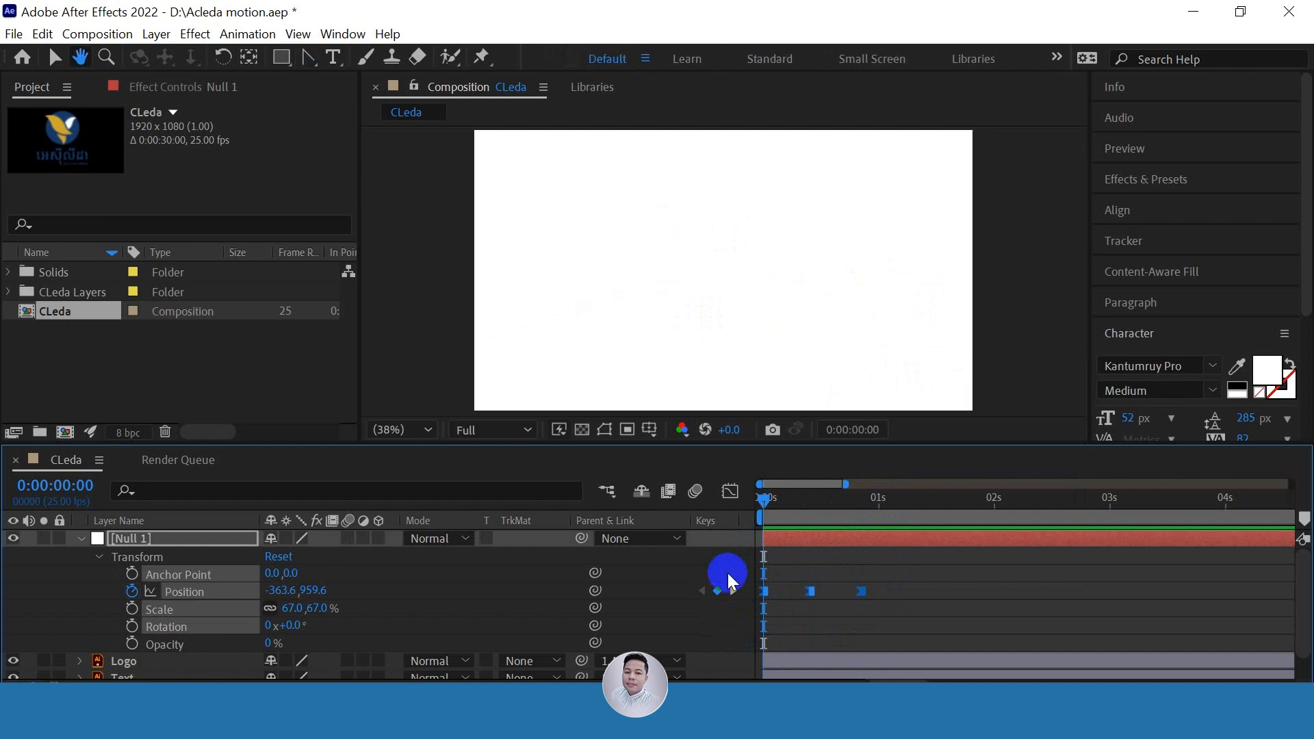
key("space")
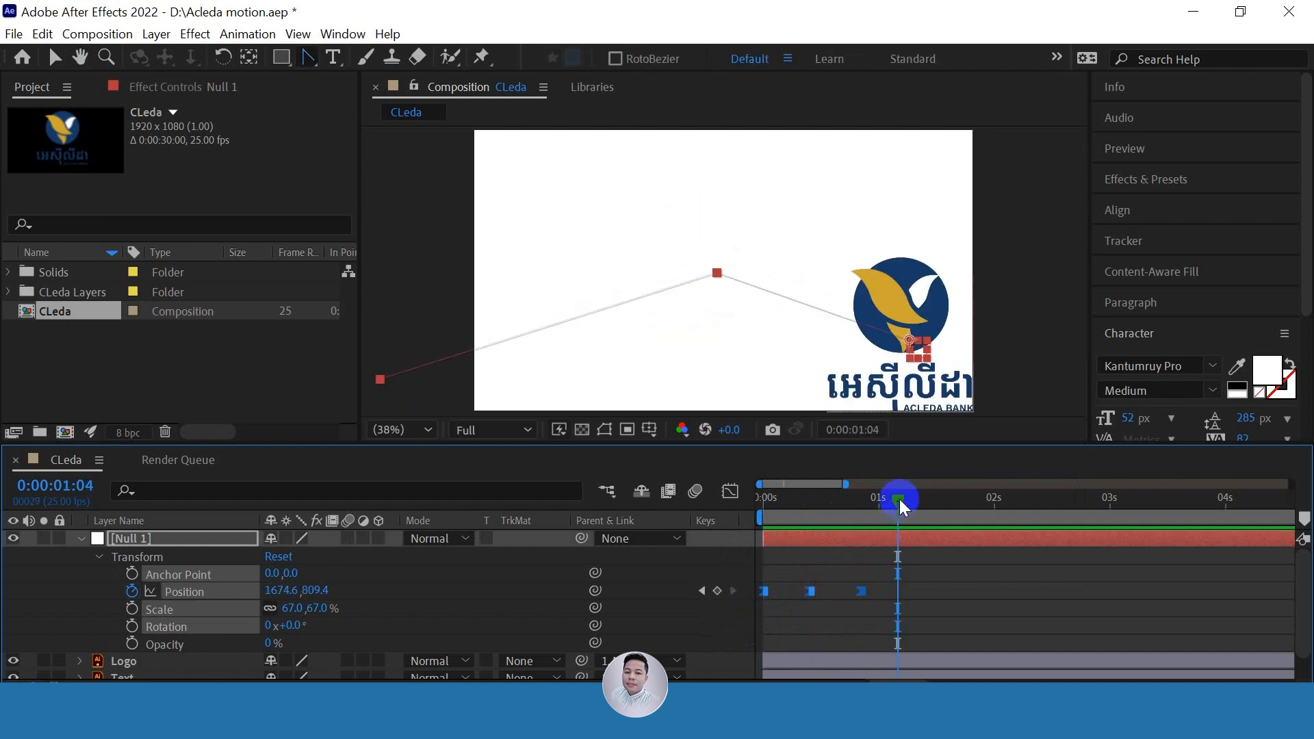
left_click_drag(899, 499, 734, 563)
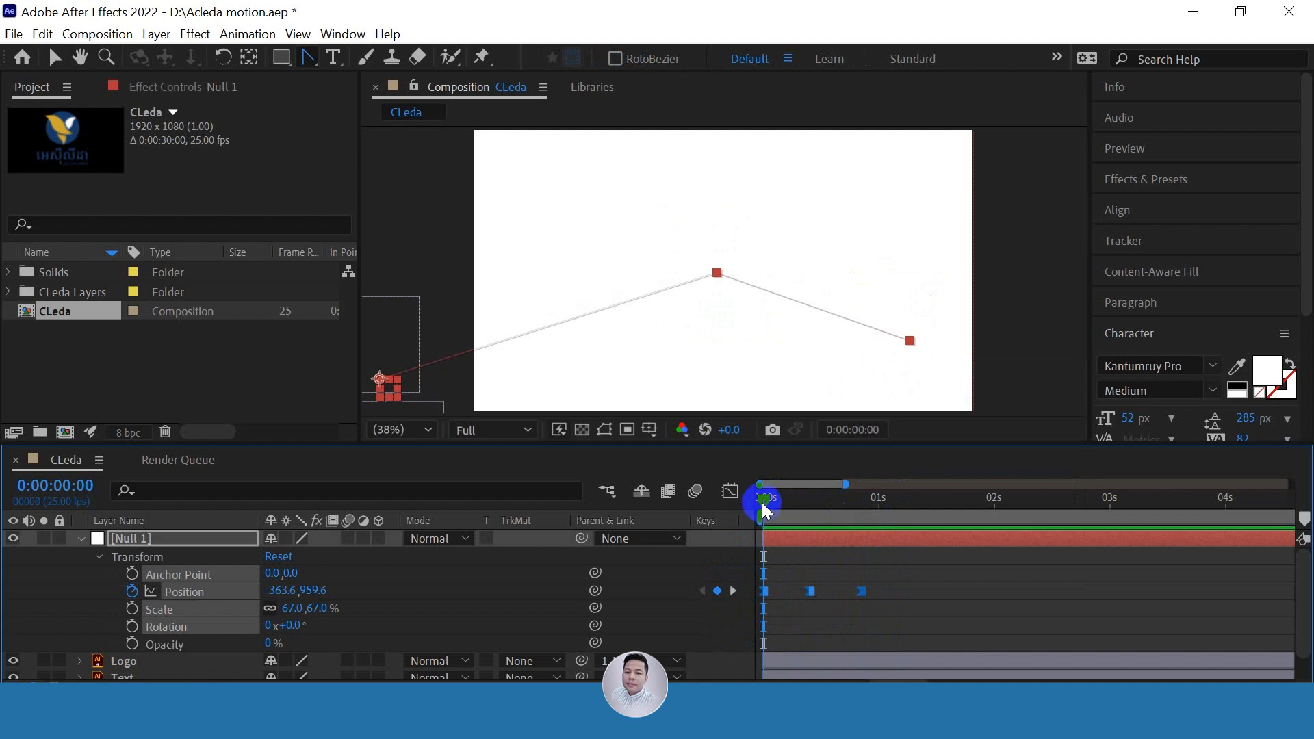
left_click_drag(766, 508, 856, 514)
key("Home")
left_click(1002, 541)
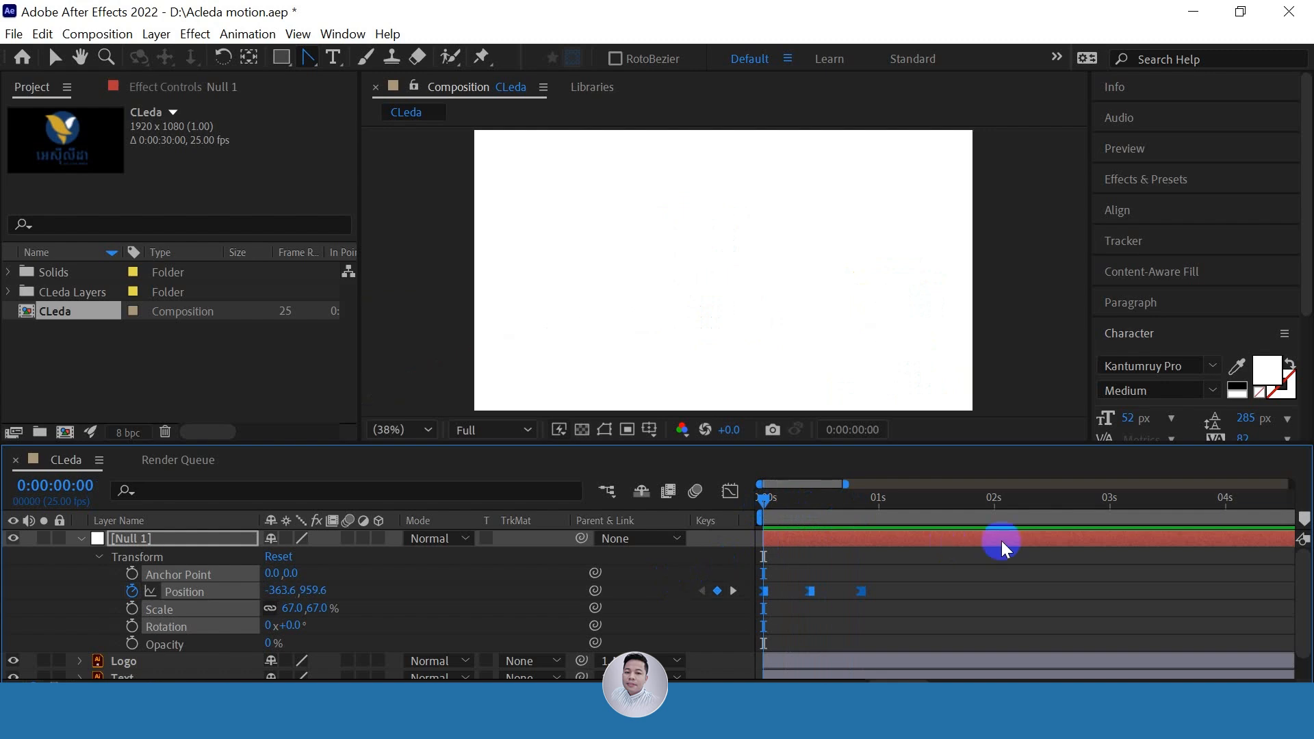
left_click(892, 539)
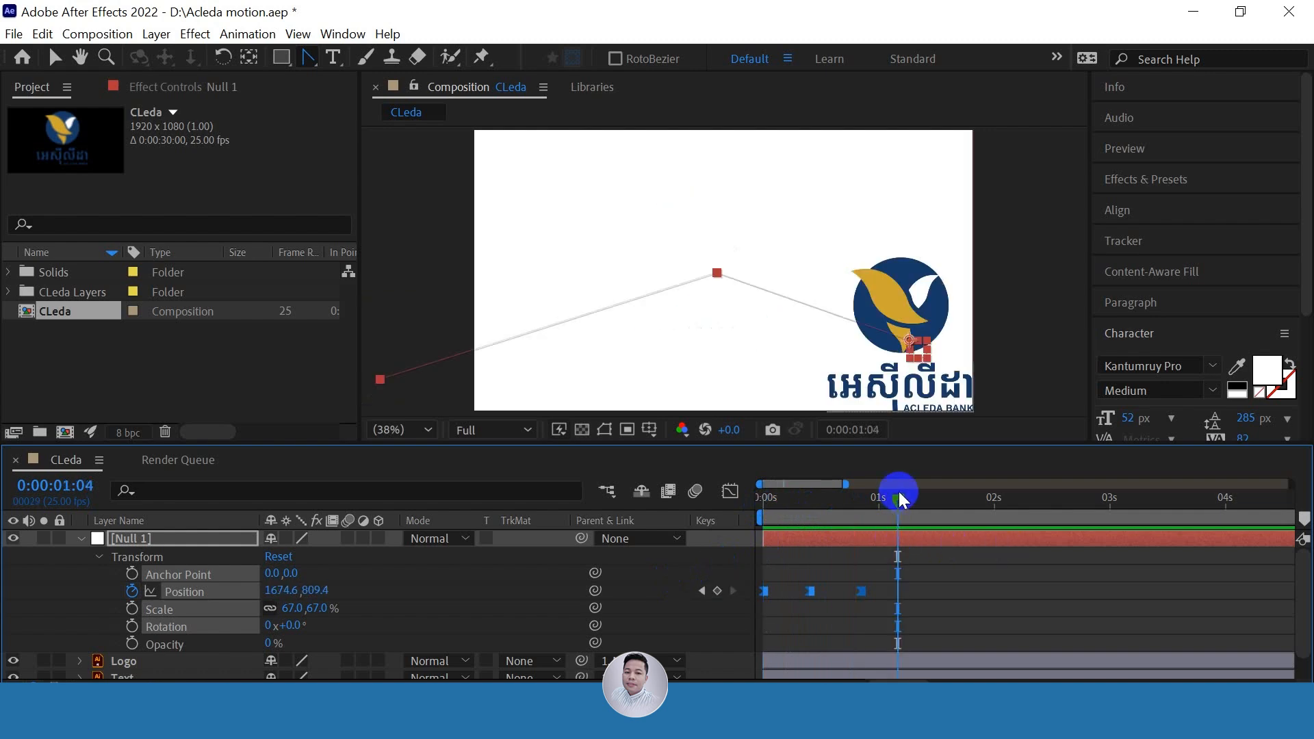
left_click_drag(898, 497, 679, 587)
key("space")
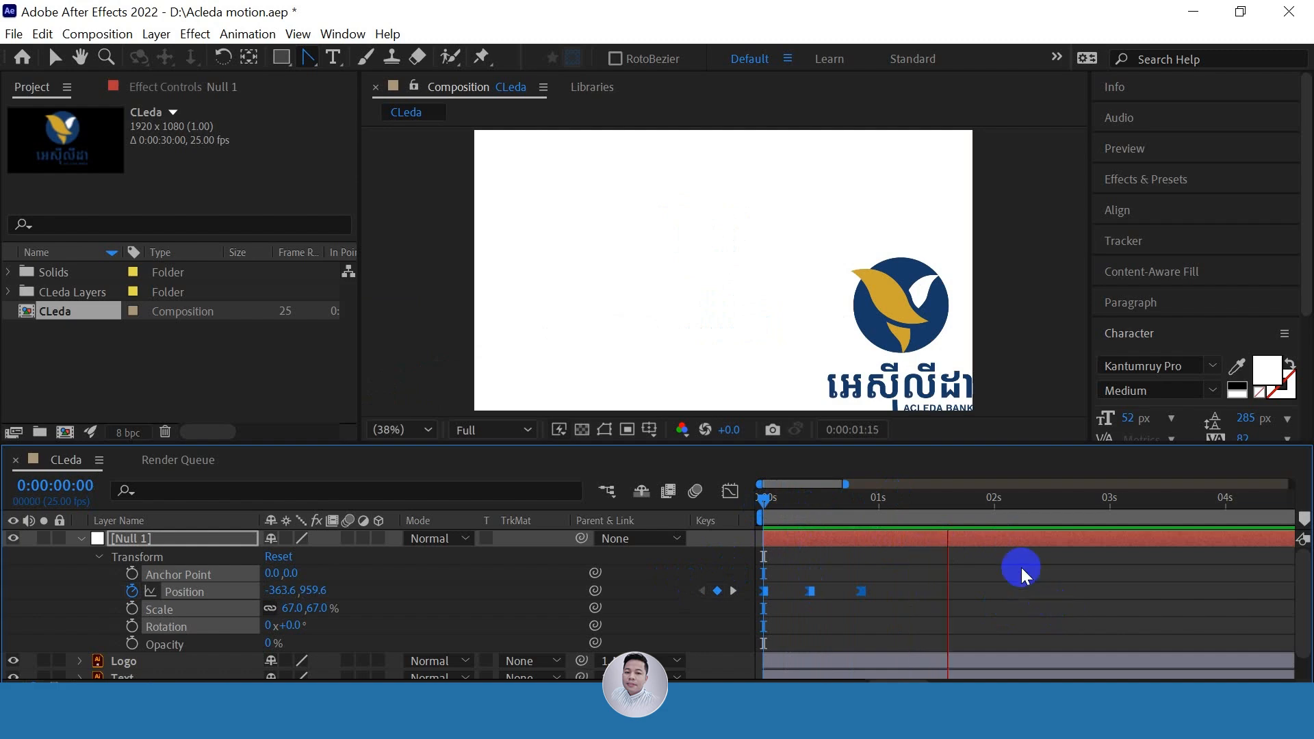
Undo the conversion of the three Position keyframes to hold keyframes
left_click(947, 506)
left_click_drag(947, 506, 803, 552)
right_click(811, 590)
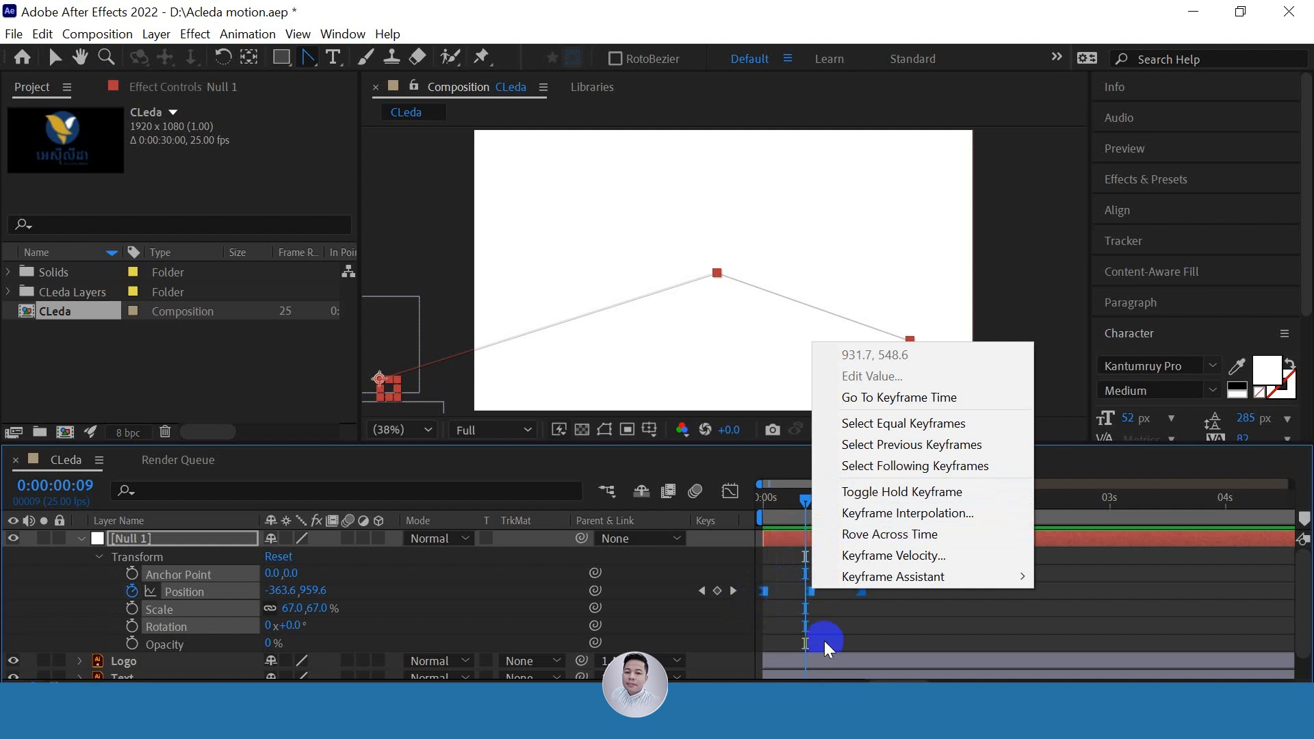
left_click(881, 620)
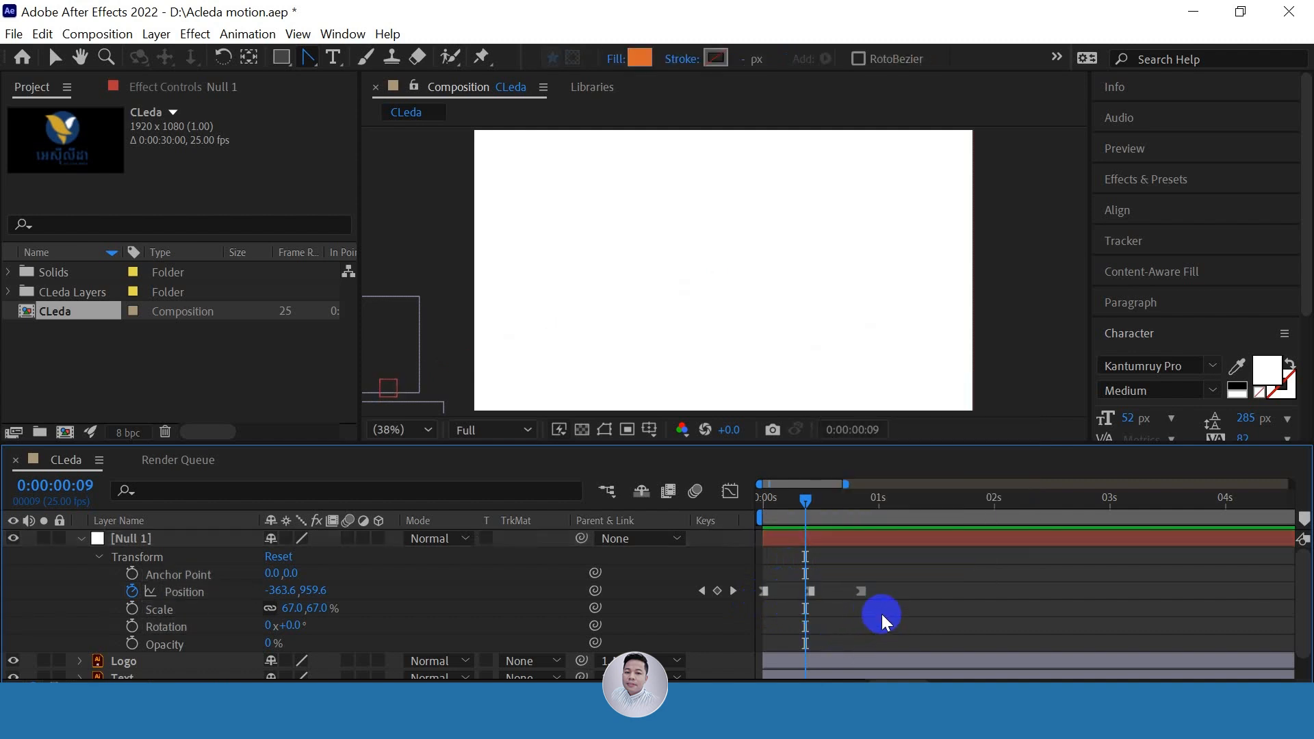
key("ctrl+z")
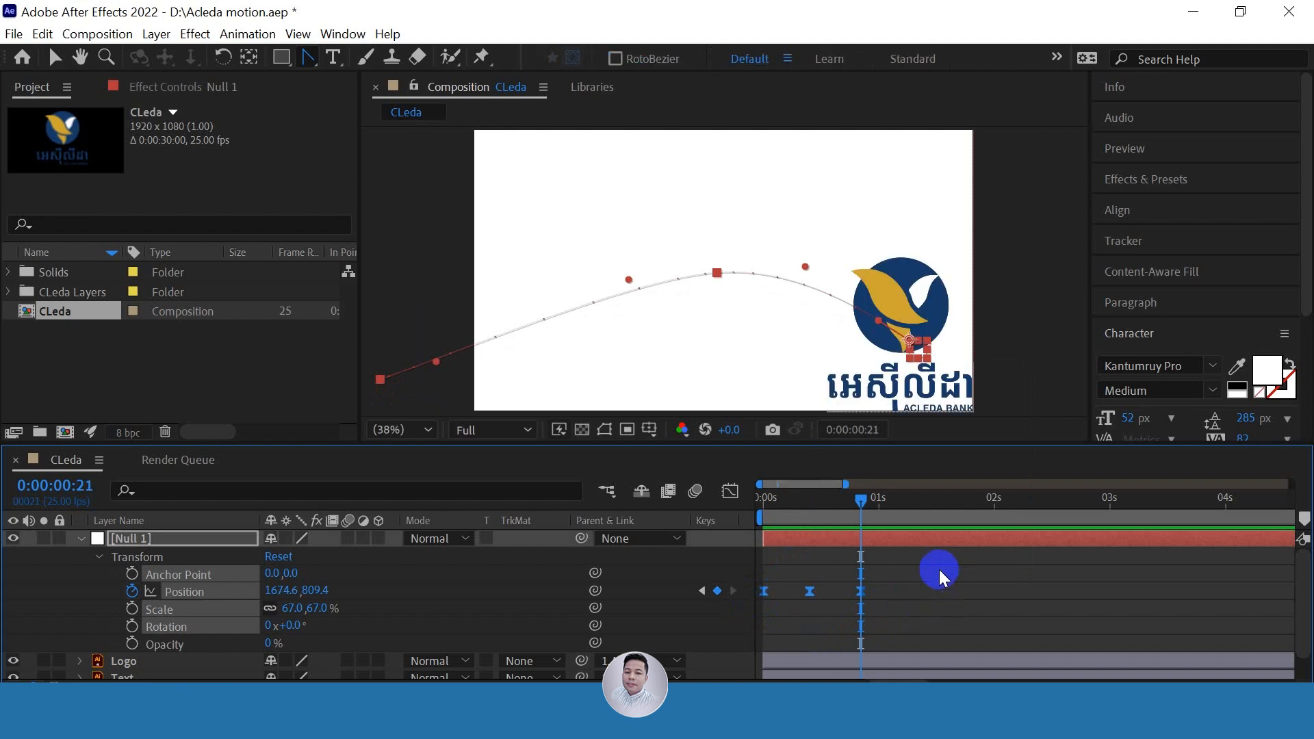
Apply Rove Across Time to the selected Position keyframes and preview the movement from the start
right_click(864, 587)
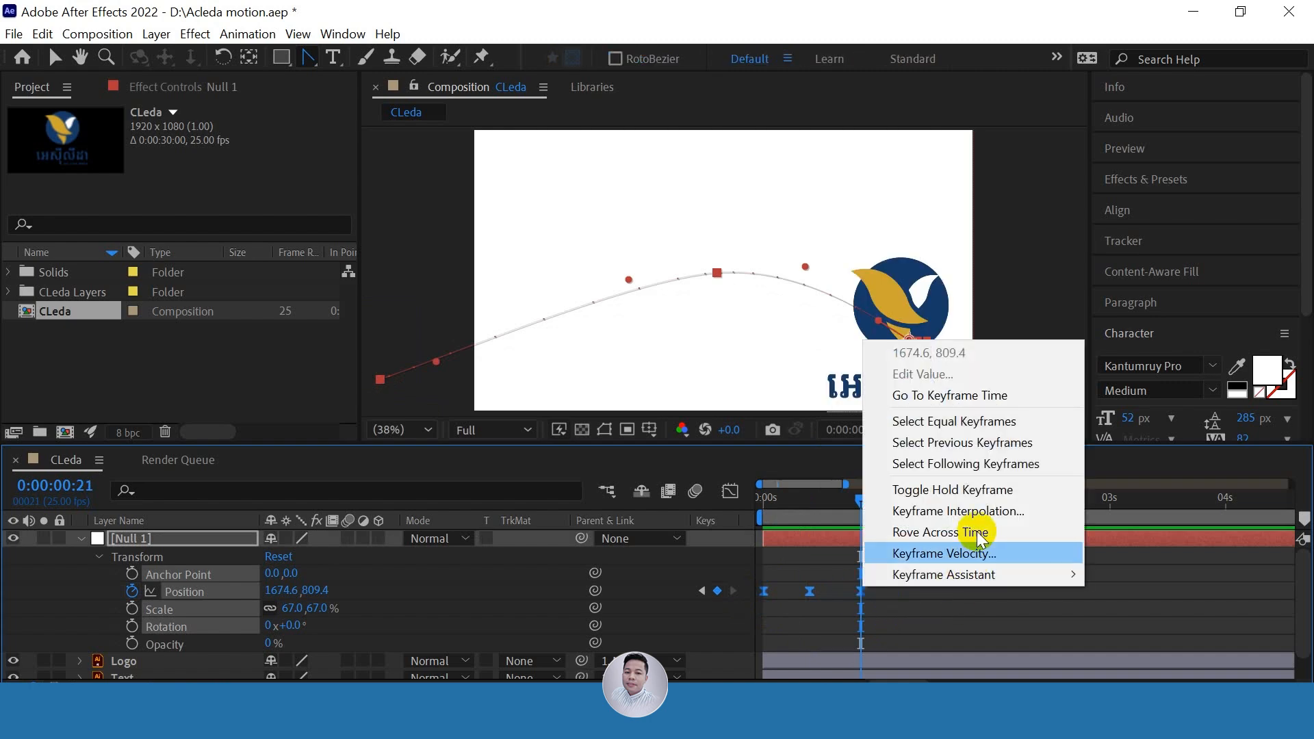
left_click(915, 532)
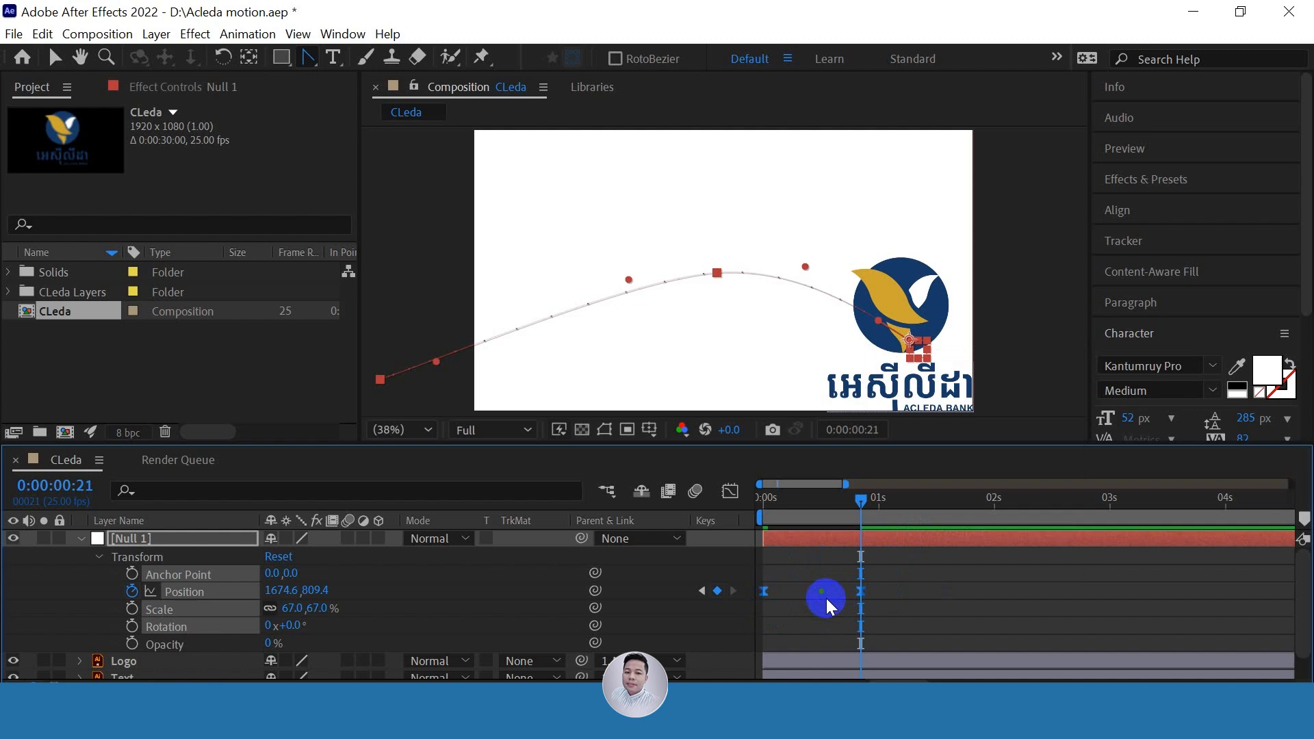
key("Home")
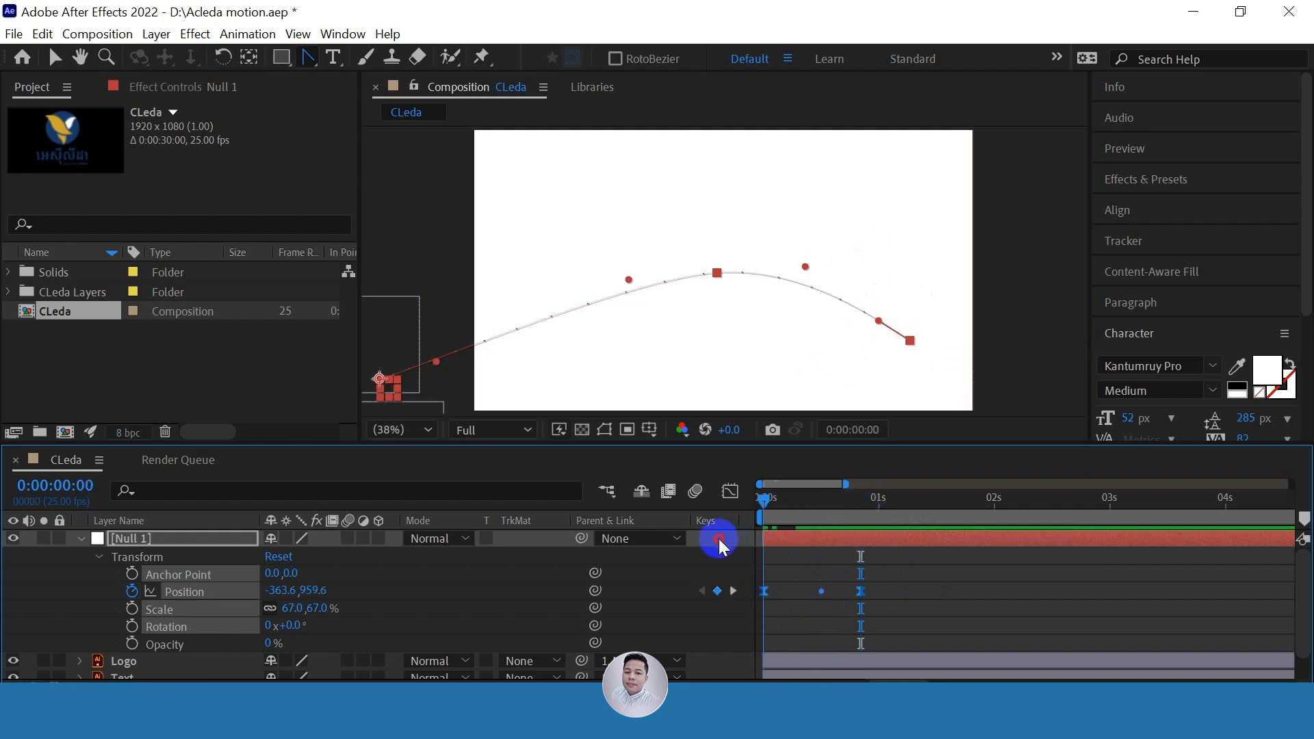
key("space")
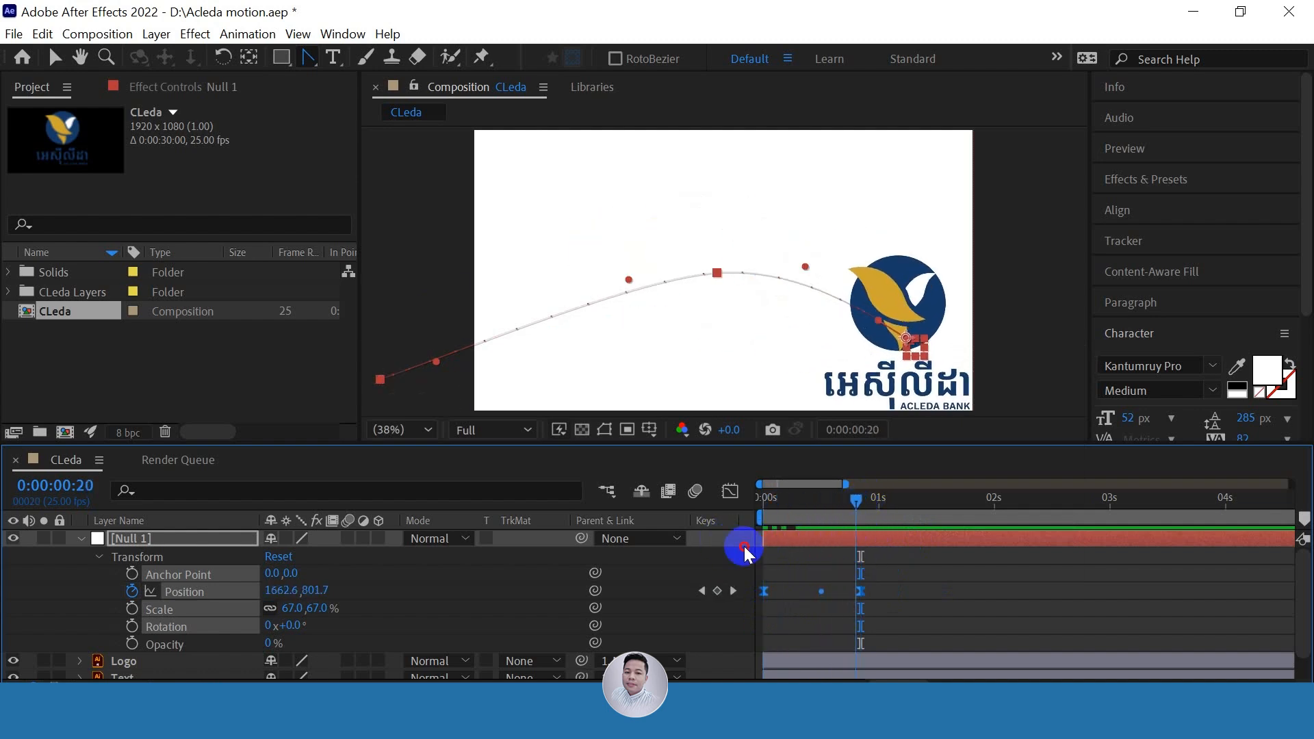
key("space")
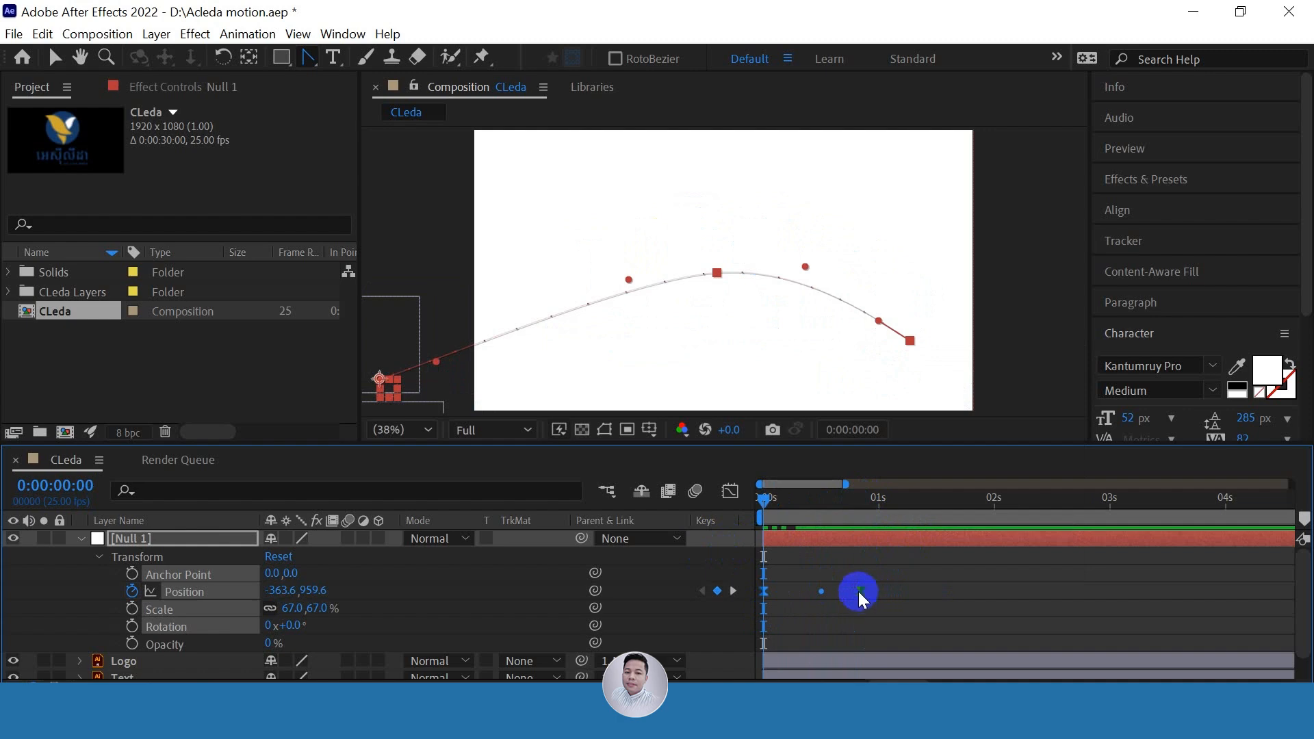
Shift all three Position keyframes so the last sits at about 2.4 seconds, and move the first keyframe back to the composition's start
left_click_drag(858, 590, 1037, 596)
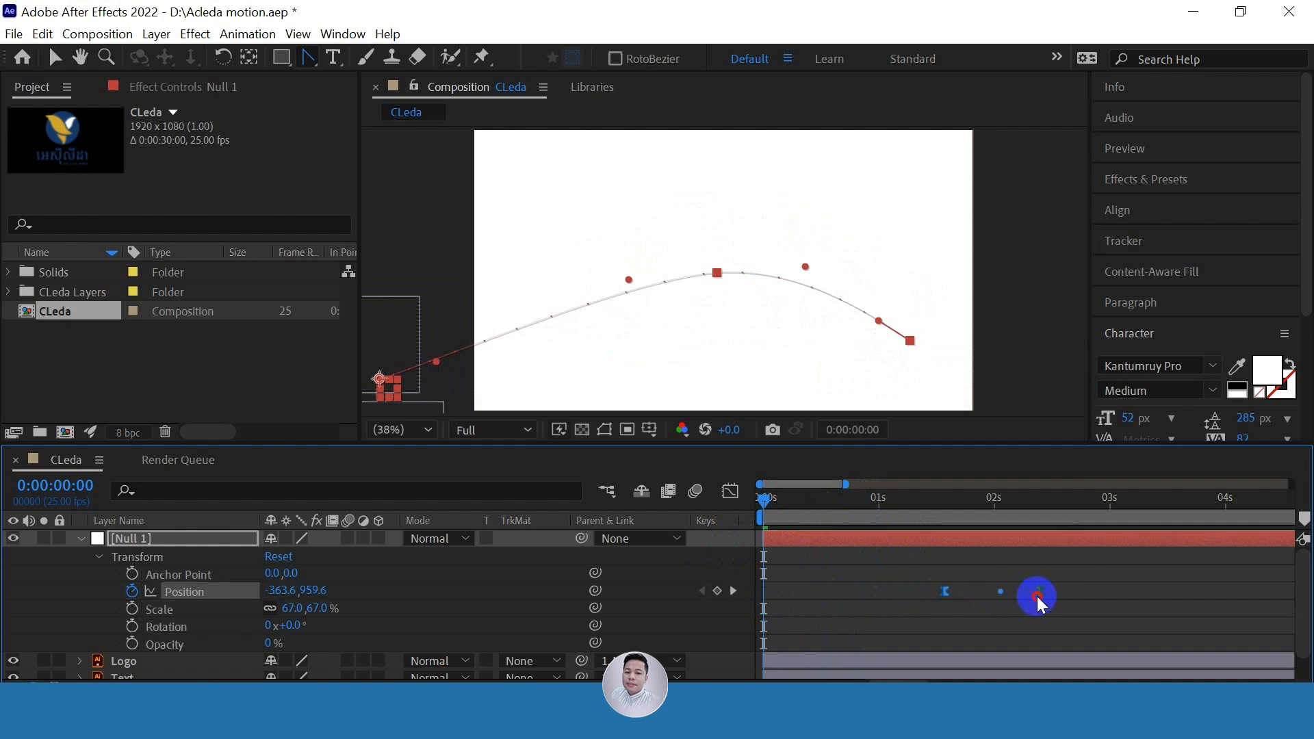
left_click(1101, 605)
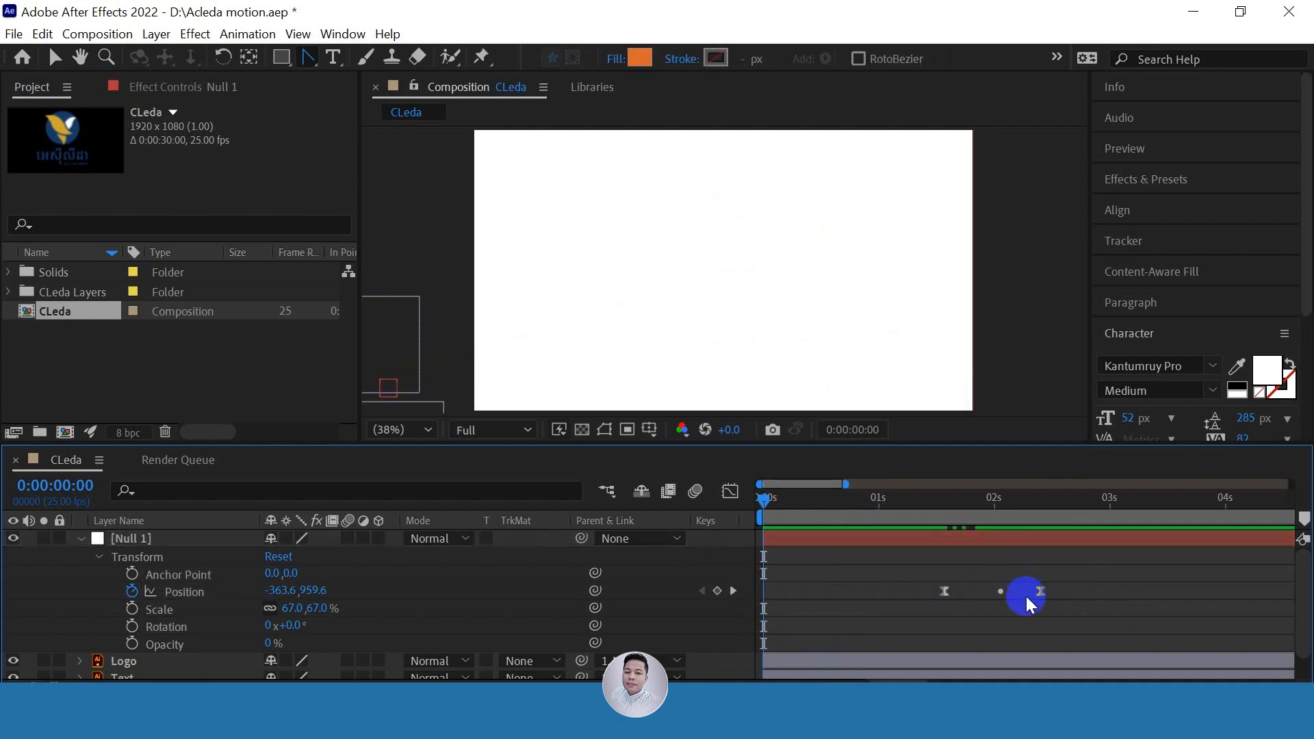
left_click_drag(942, 594, 801, 597)
left_click_drag(883, 598, 774, 603)
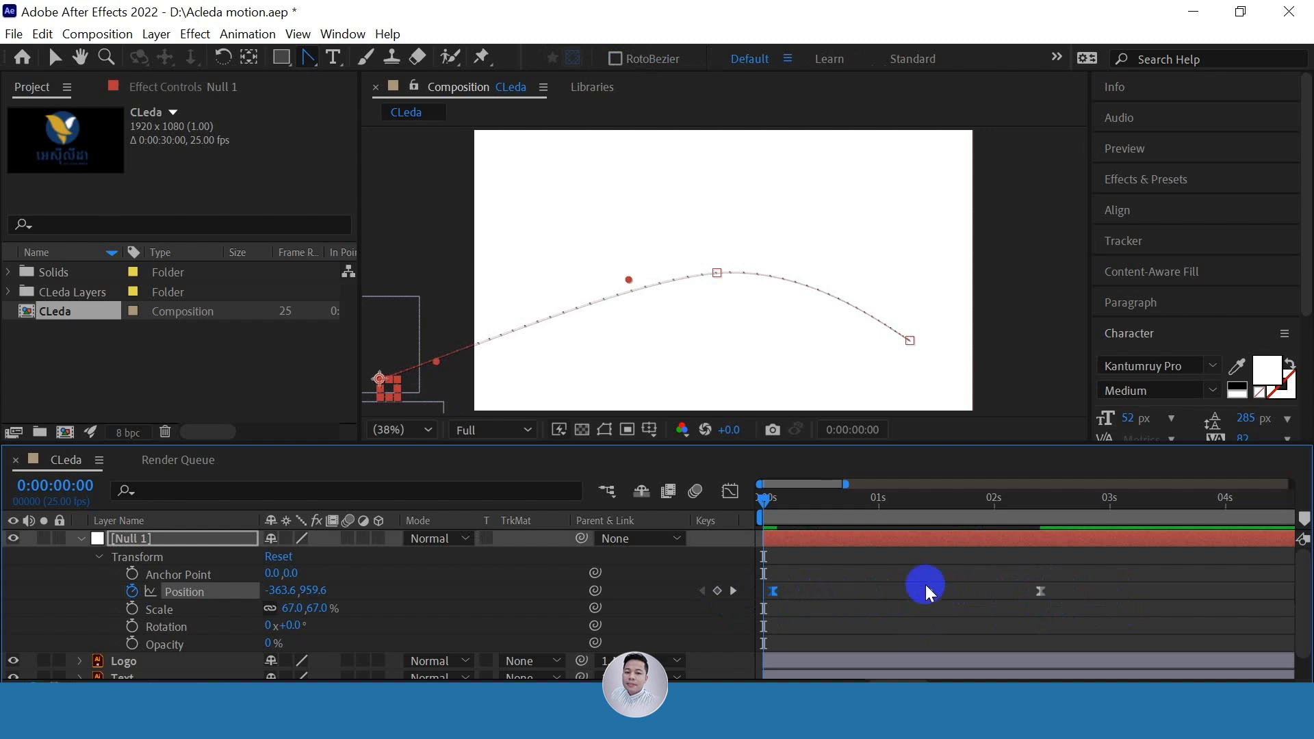
left_click_drag(772, 590, 921, 593)
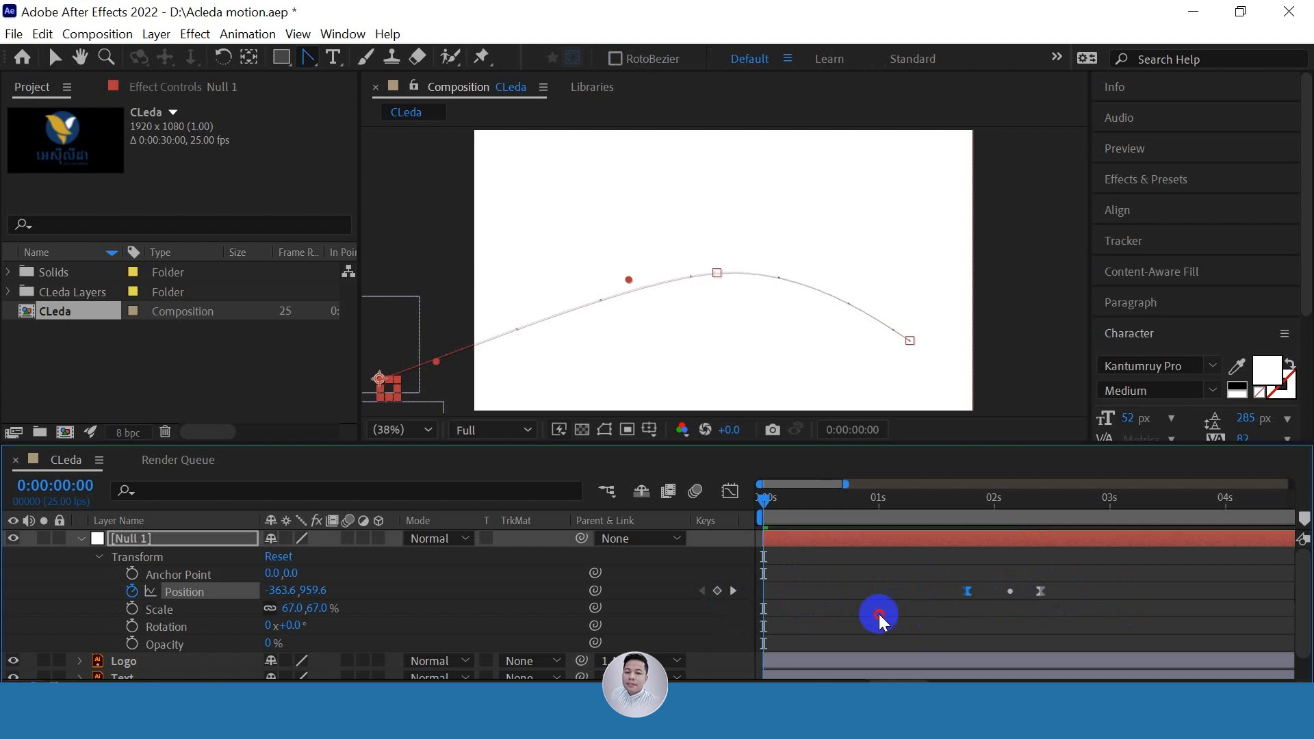
Preview the logo's roving movement from the start, scrub through it, and inspect the last and middle Position keyframes
key("space")
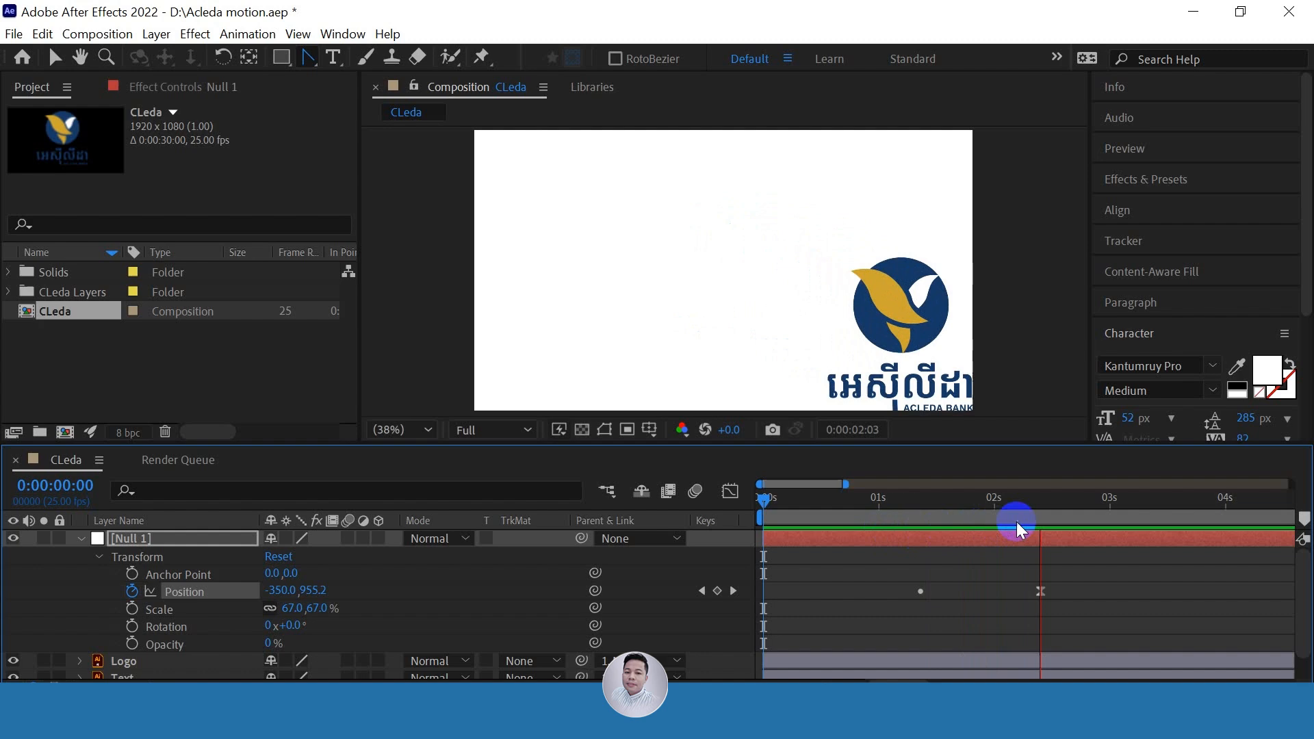
left_click_drag(1047, 505, 971, 543)
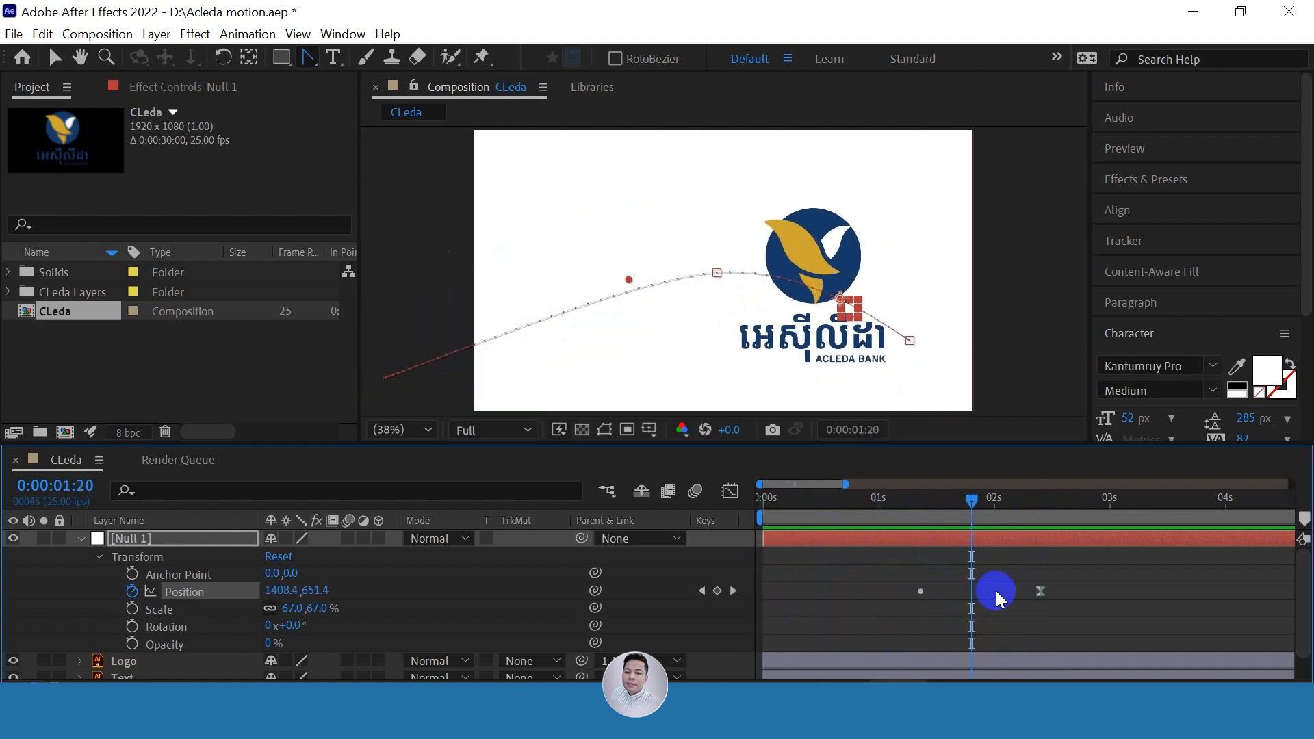
right_click(1041, 590)
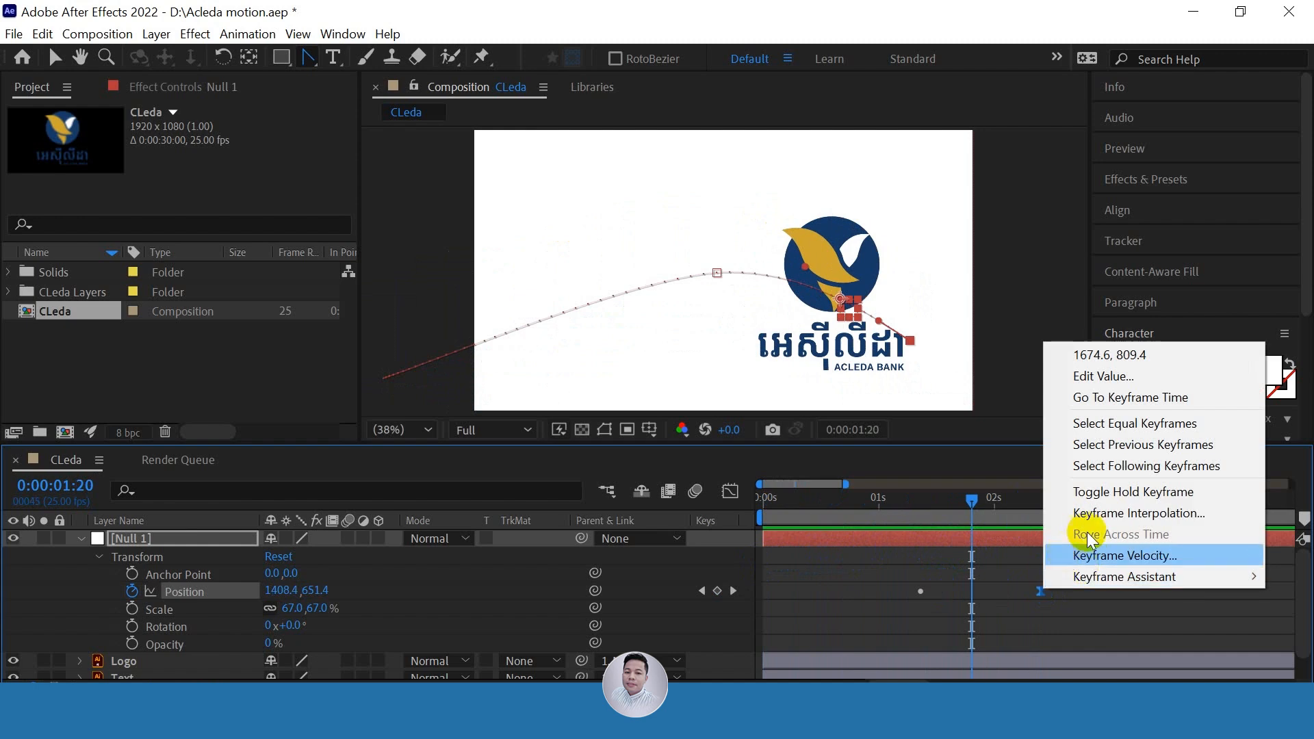
left_click(1000, 604)
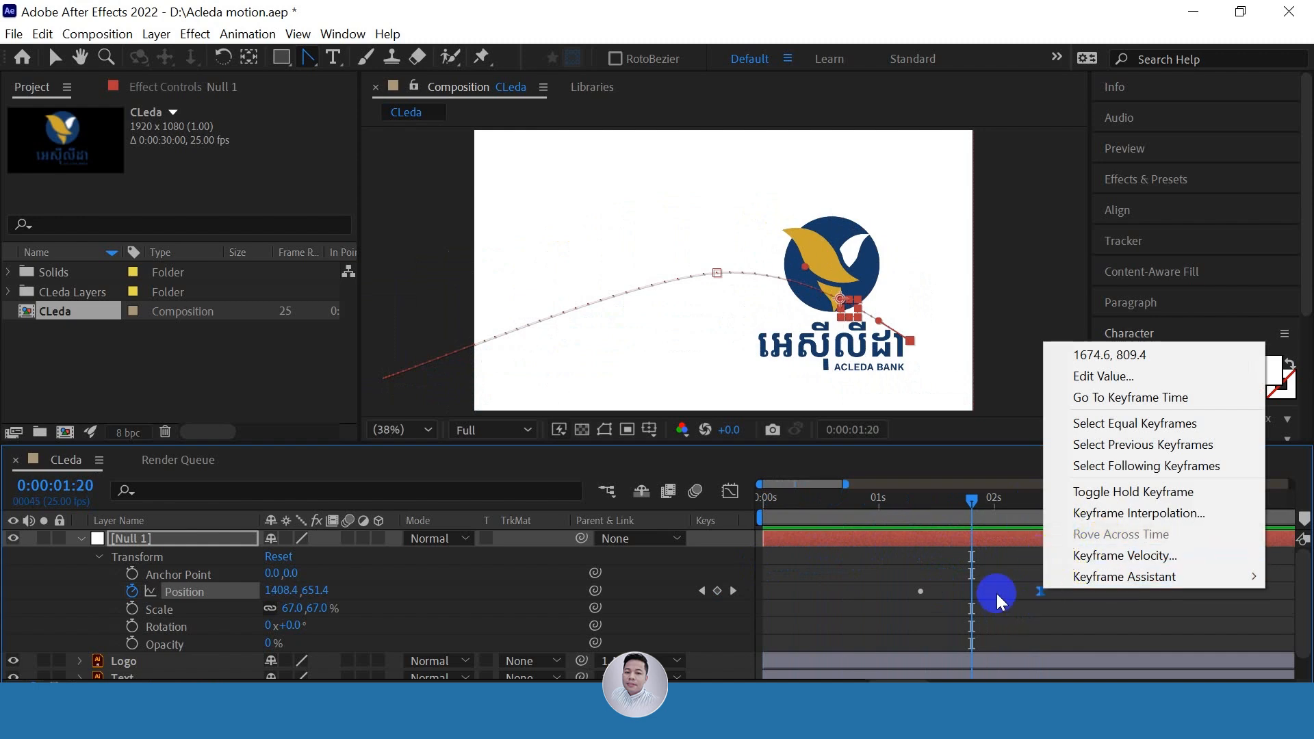
left_click(925, 573)
left_click_drag(894, 572, 949, 609)
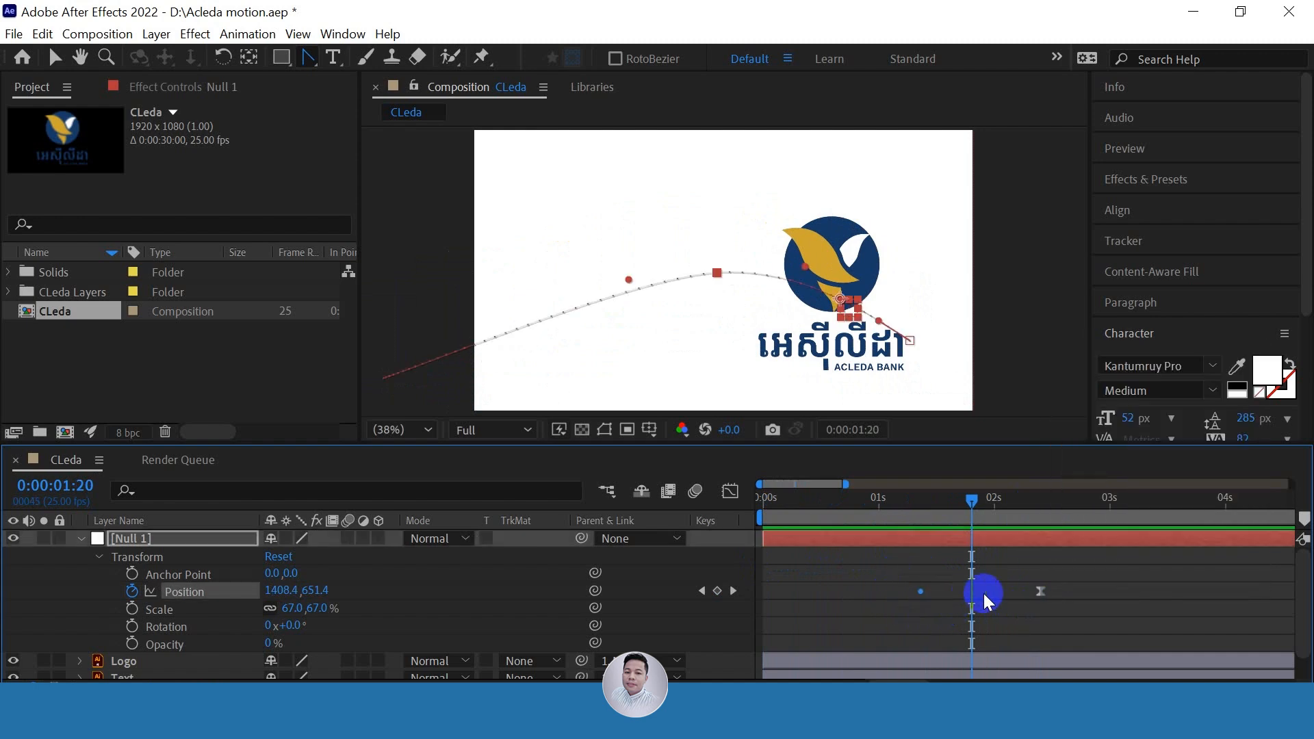
left_click_drag(972, 506, 713, 537)
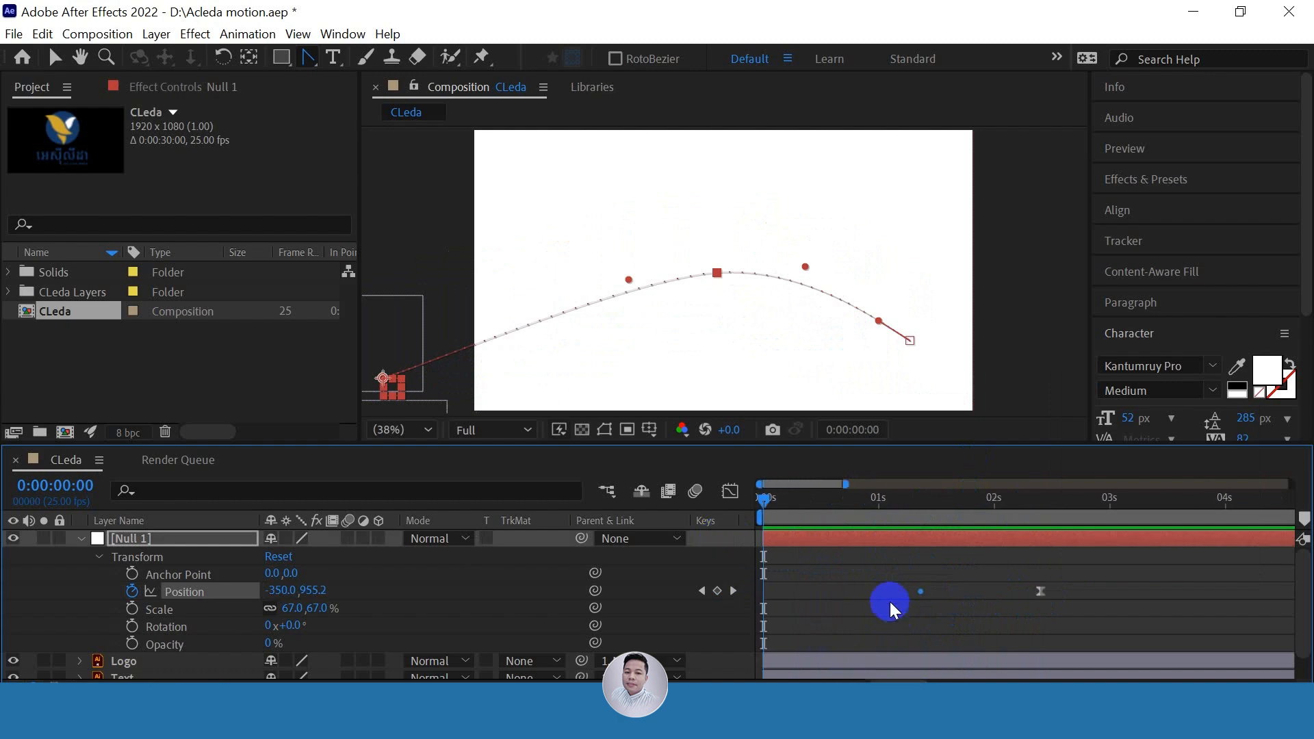
Move the null's last Position keyframe earlier to about 0.8 seconds and return the playhead to the composition's start
left_click_drag(1043, 592, 786, 625)
left_click_drag(897, 595, 845, 616)
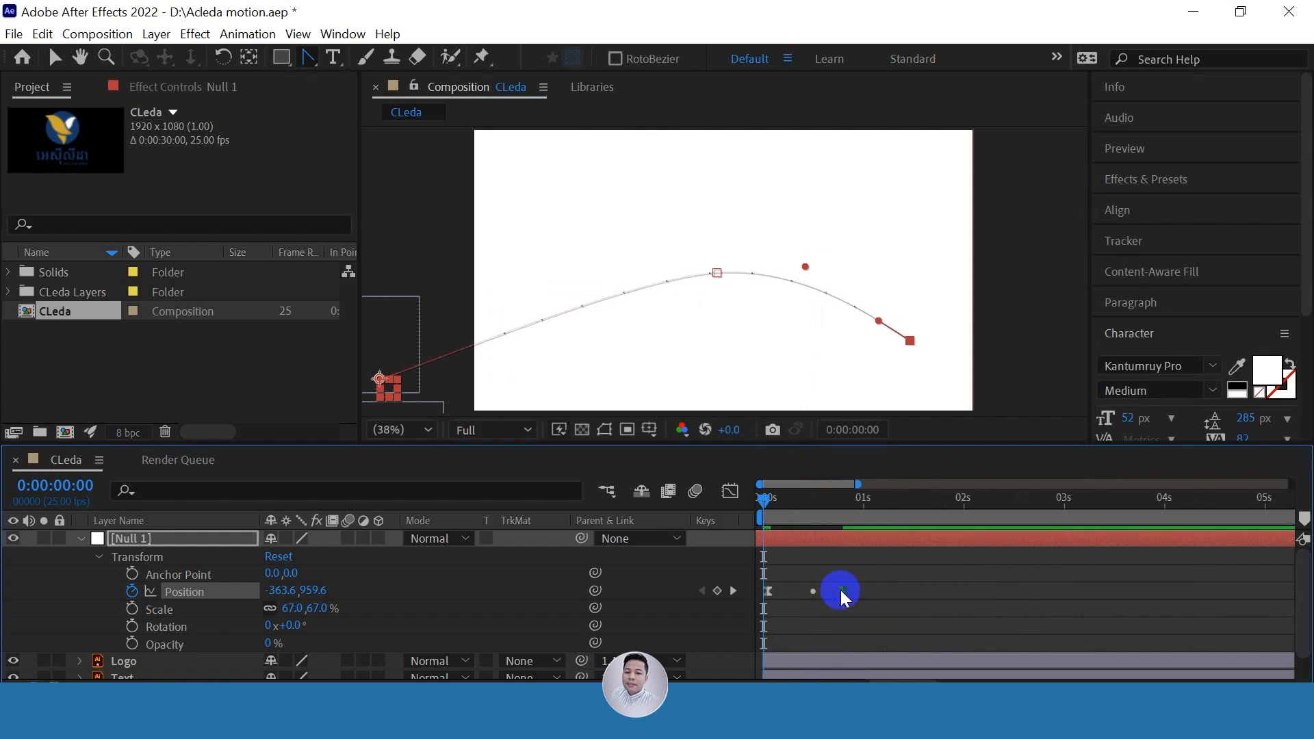
mouse_move(840, 590)
left_mouse_down()
mouse_move(900, 598)
mouse_move(842, 602)
left_mouse_up()
mouse_move(764, 499)
left_mouse_down()
mouse_move(856, 513)
mouse_move(757, 524)
left_mouse_up()
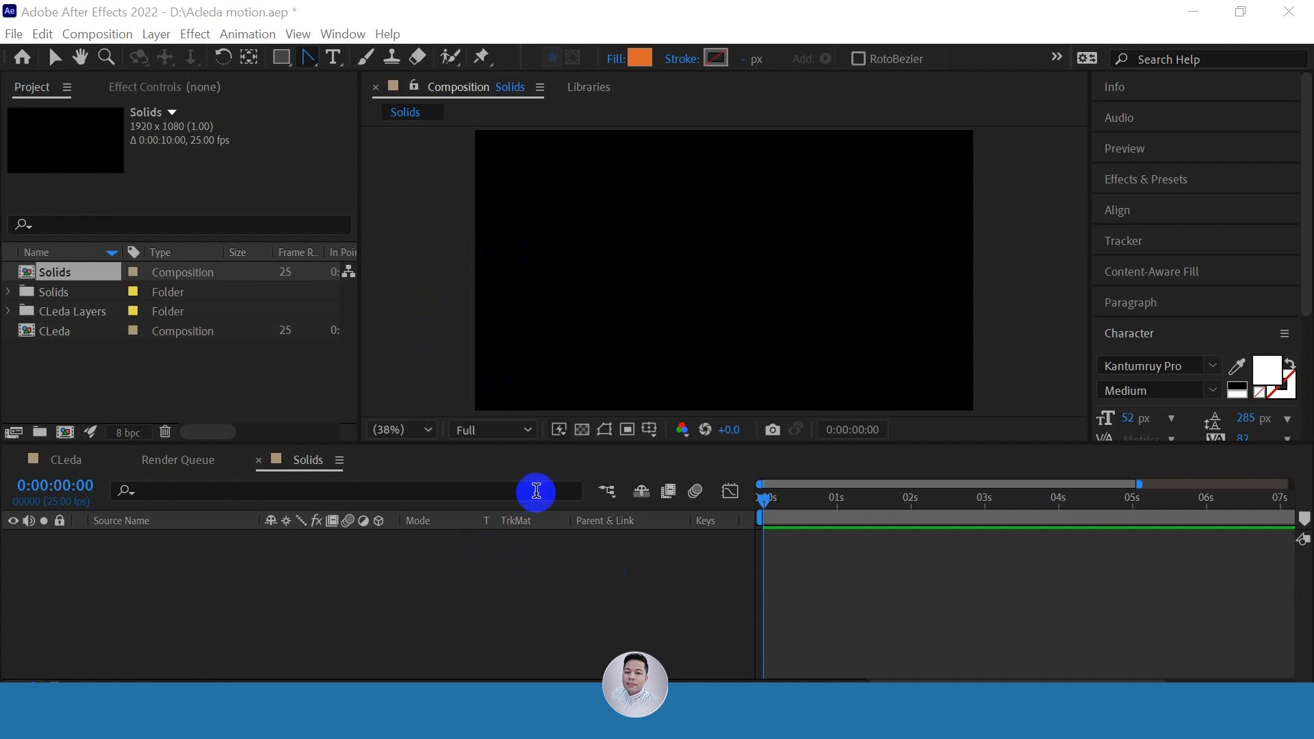
left_click(157, 31)
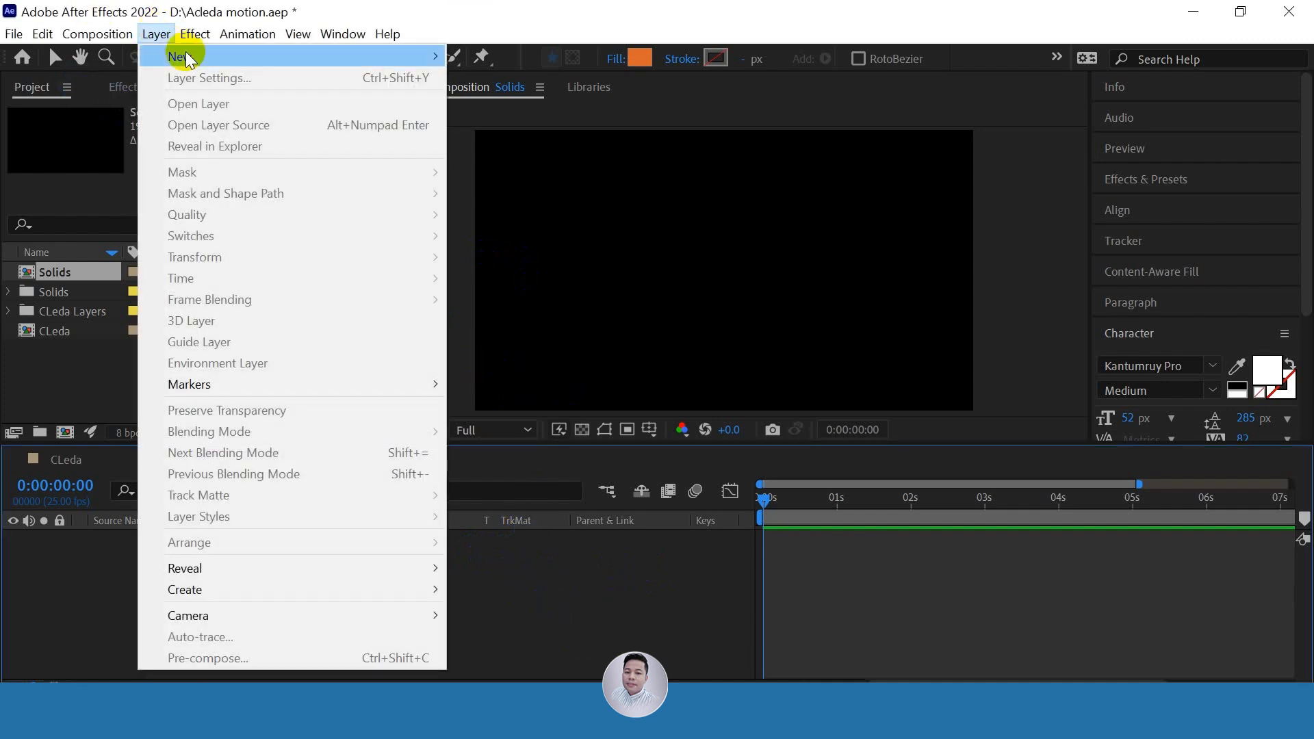
mouse_move(186, 56)
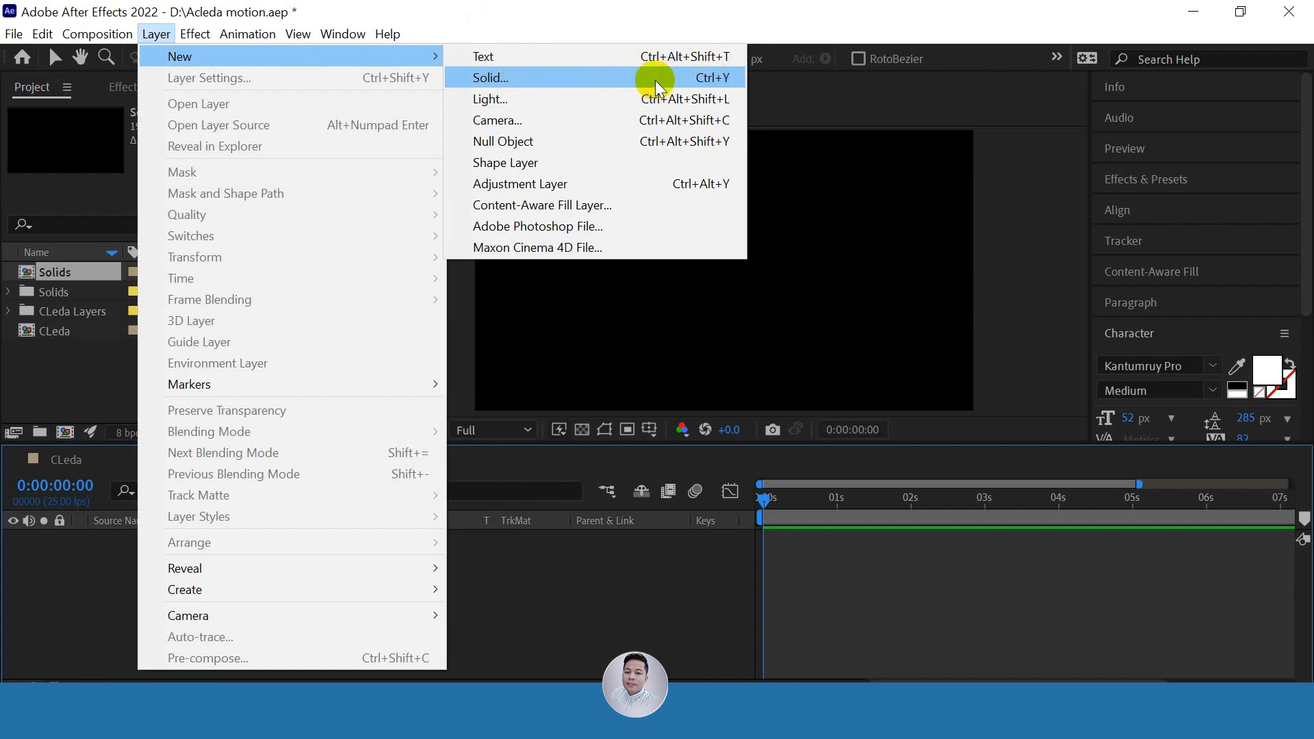
left_click(583, 9)
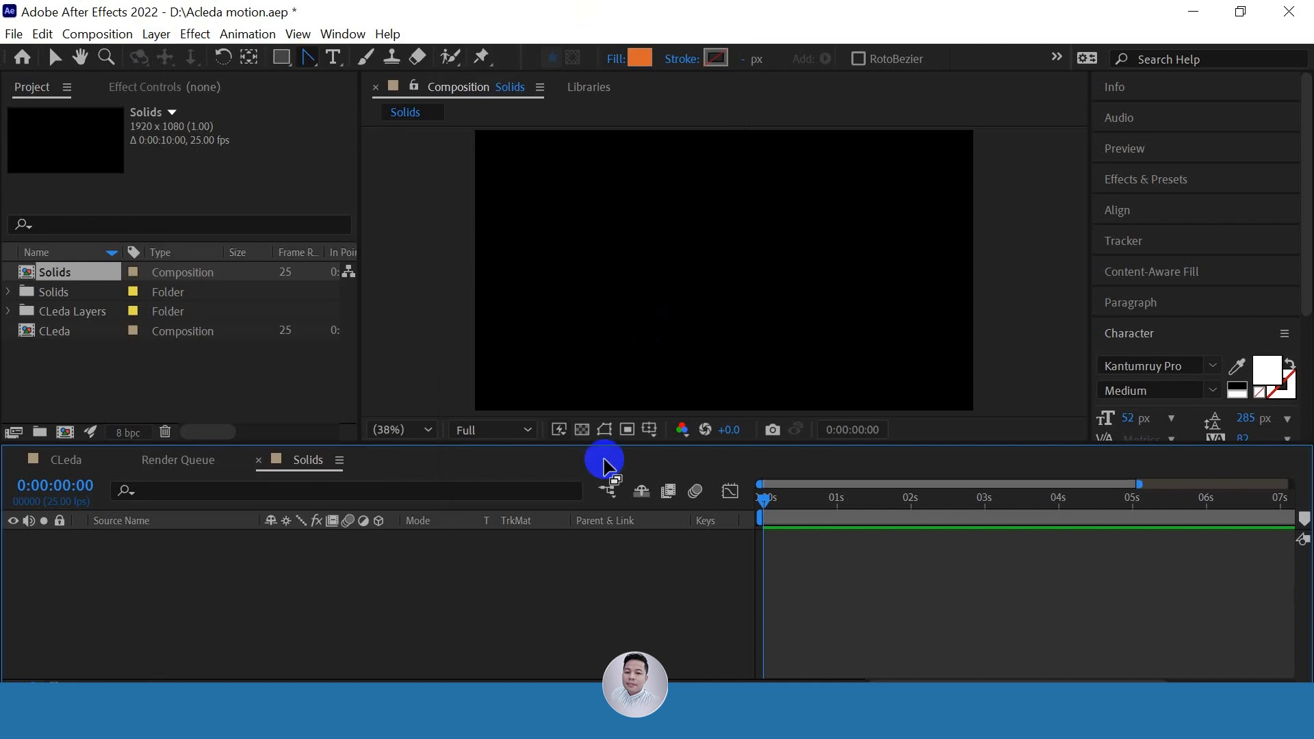
right_click(408, 249)
mouse_move(483, 268)
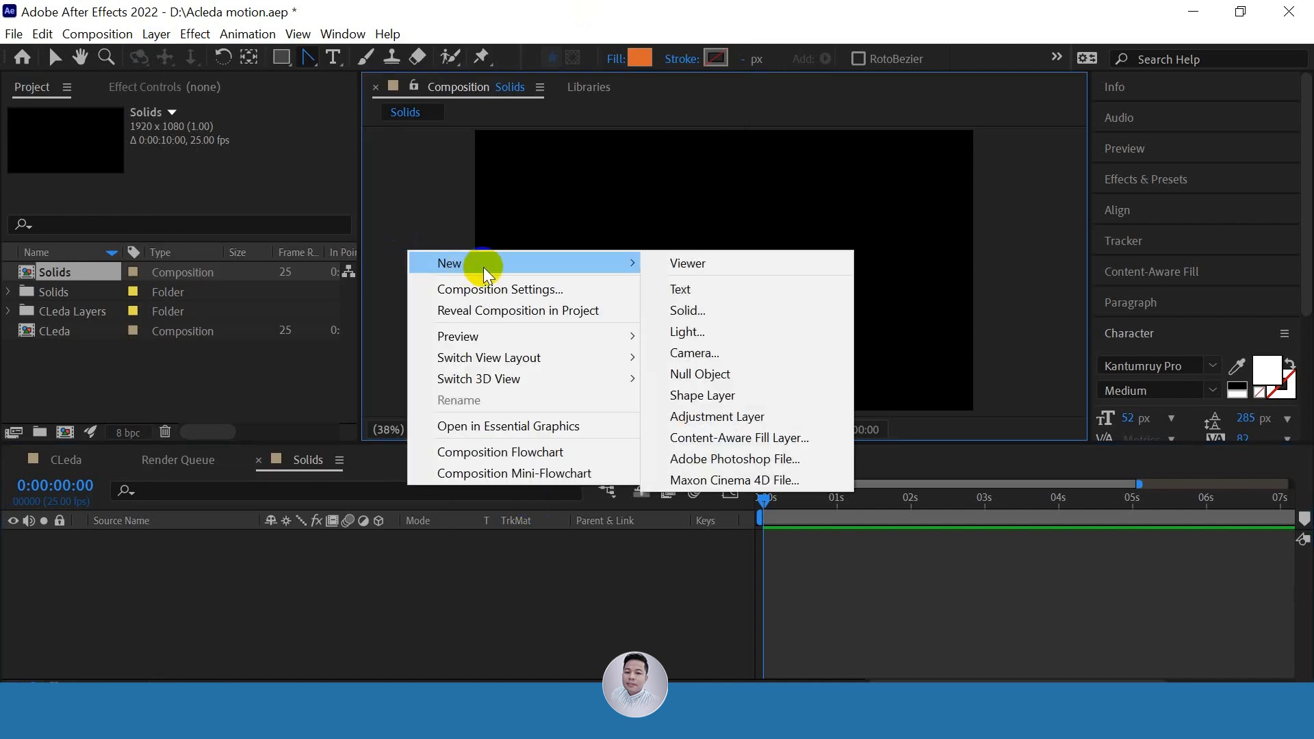
left_click(430, 601)
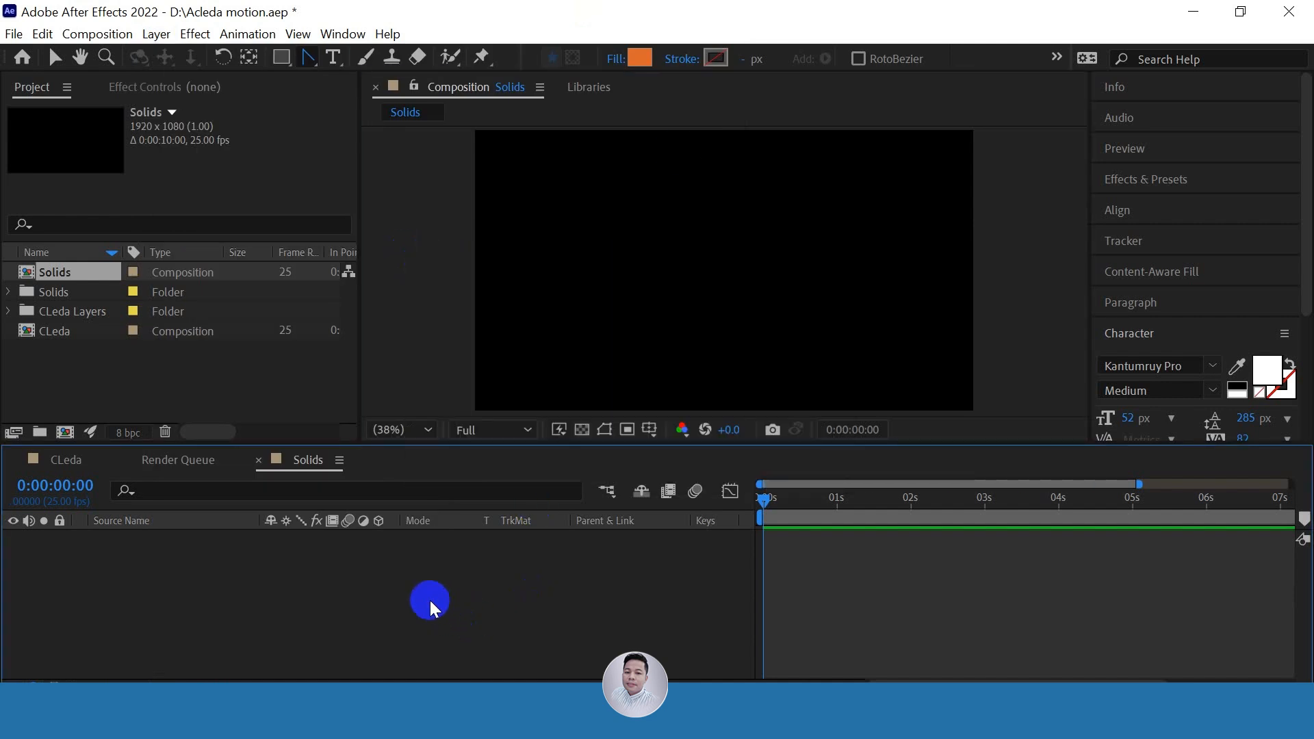
Create a white 1920 × 1080 px solid layer in the Solids composition
right_click(394, 584)
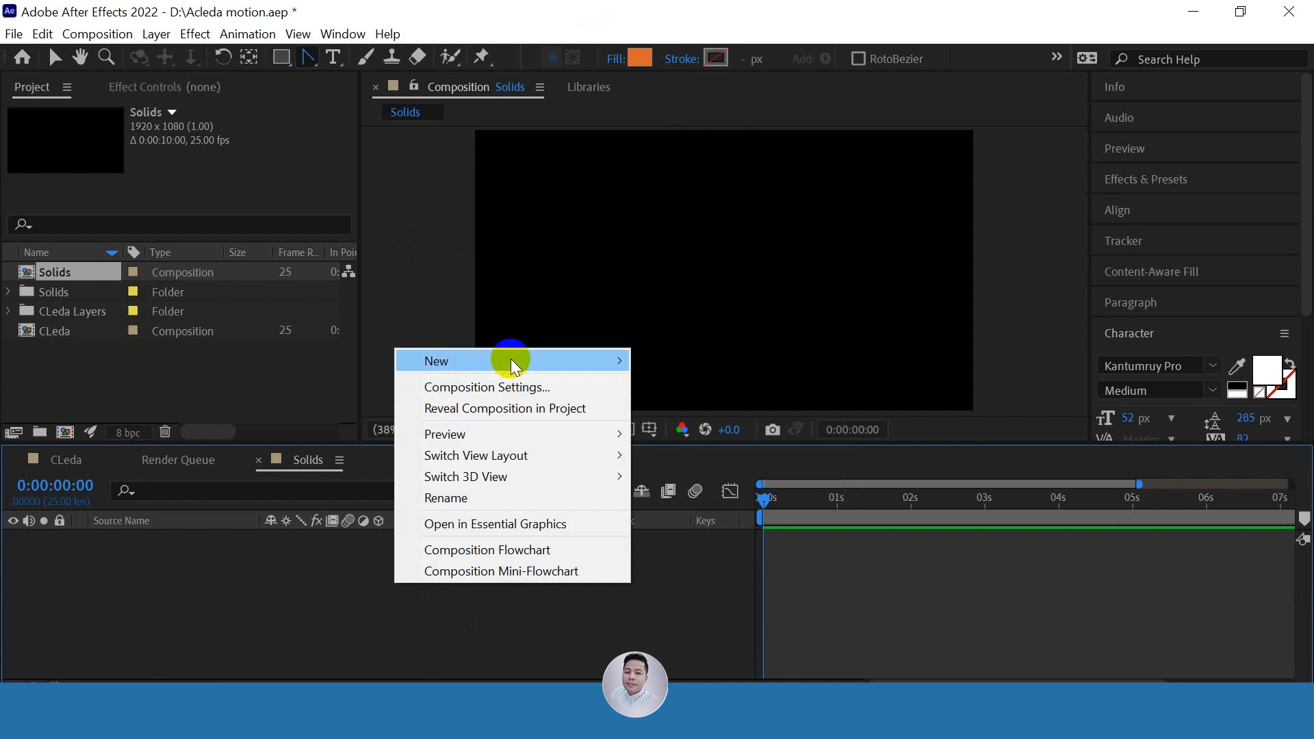
mouse_move(582, 358)
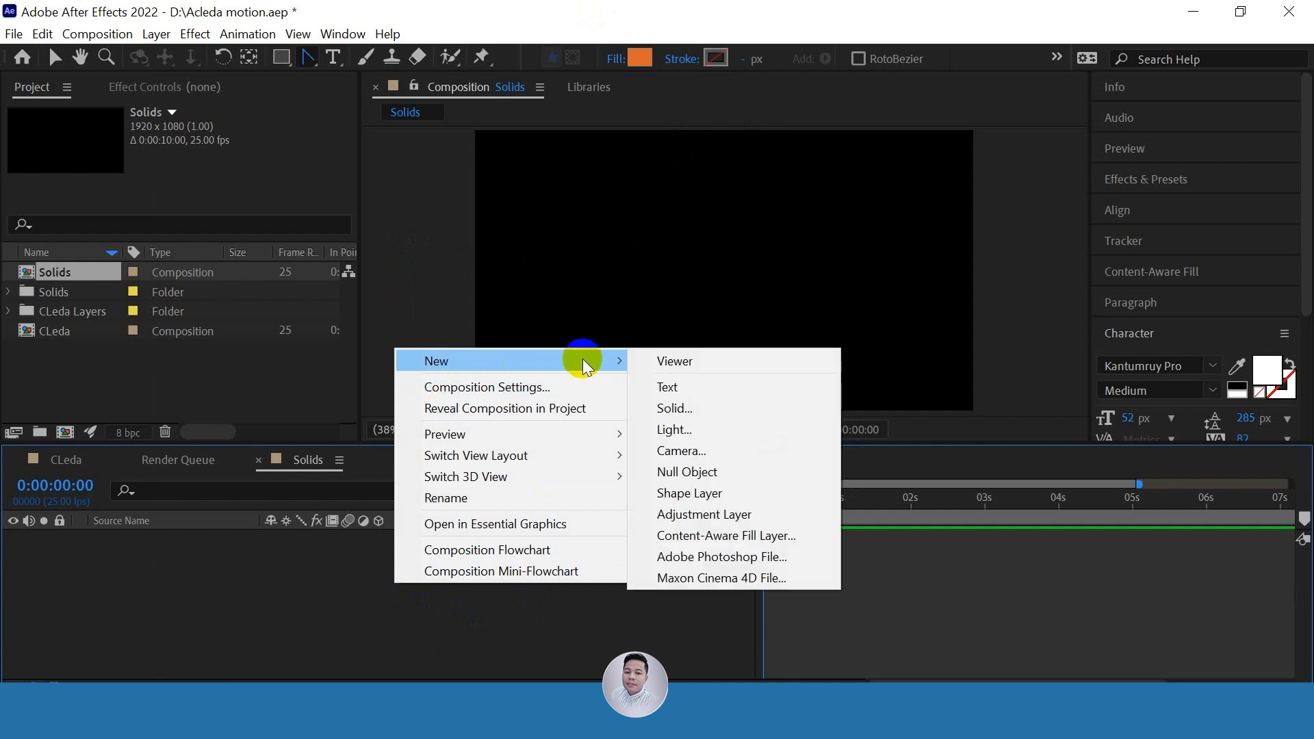
left_click(674, 411)
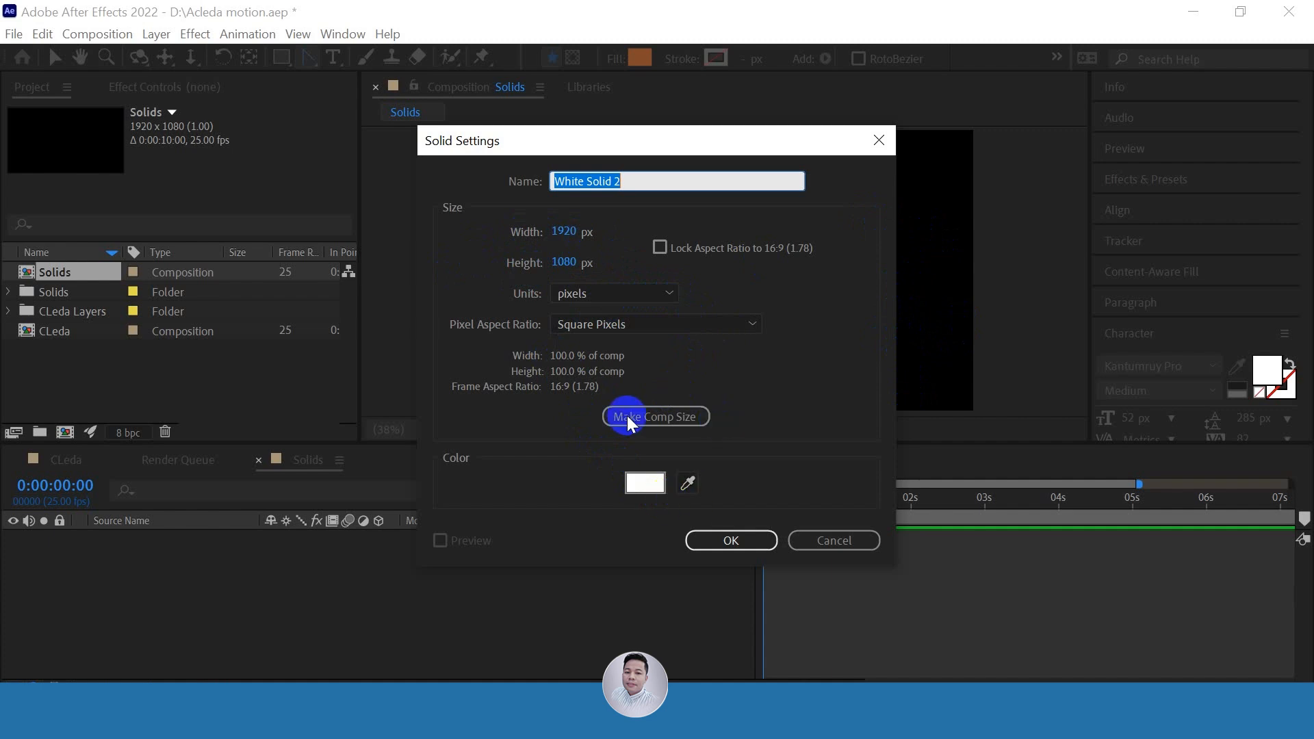
left_click(646, 483)
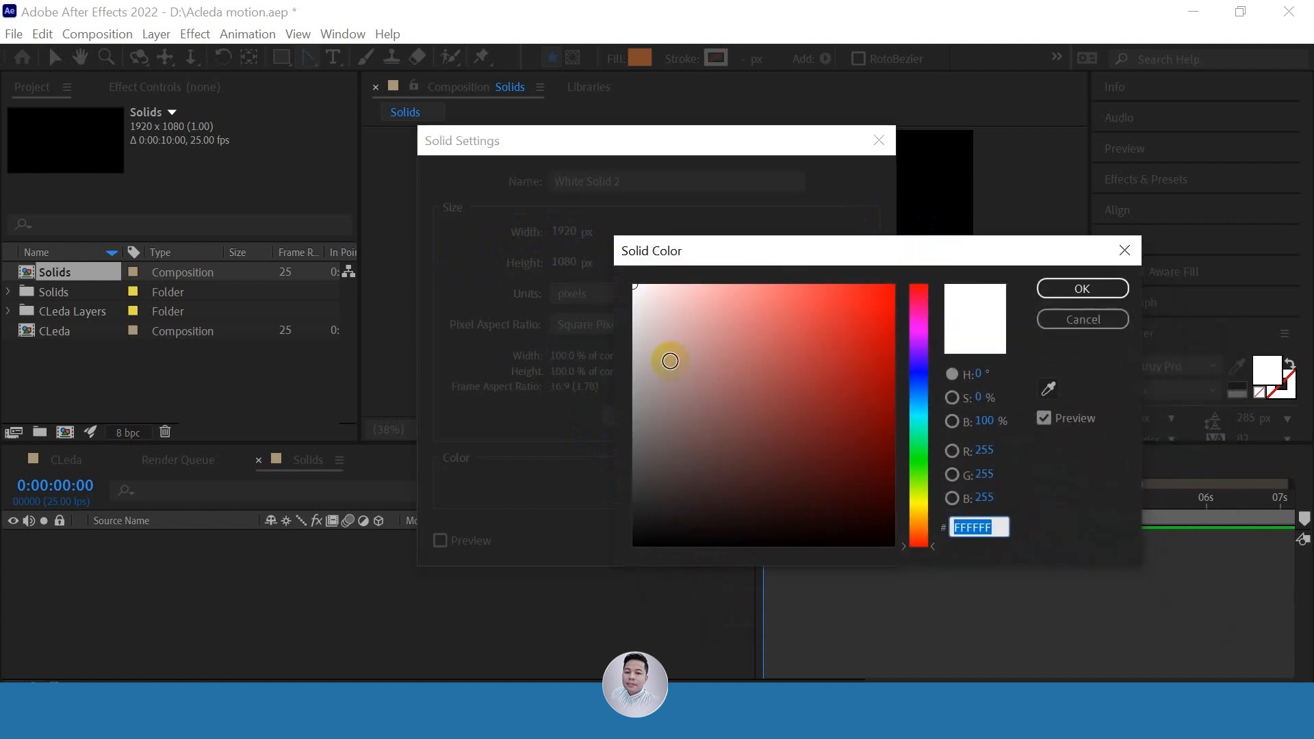
left_click(643, 363)
mouse_move(642, 400)
left_mouse_down()
mouse_move(639, 464)
mouse_move(635, 297)
left_mouse_up()
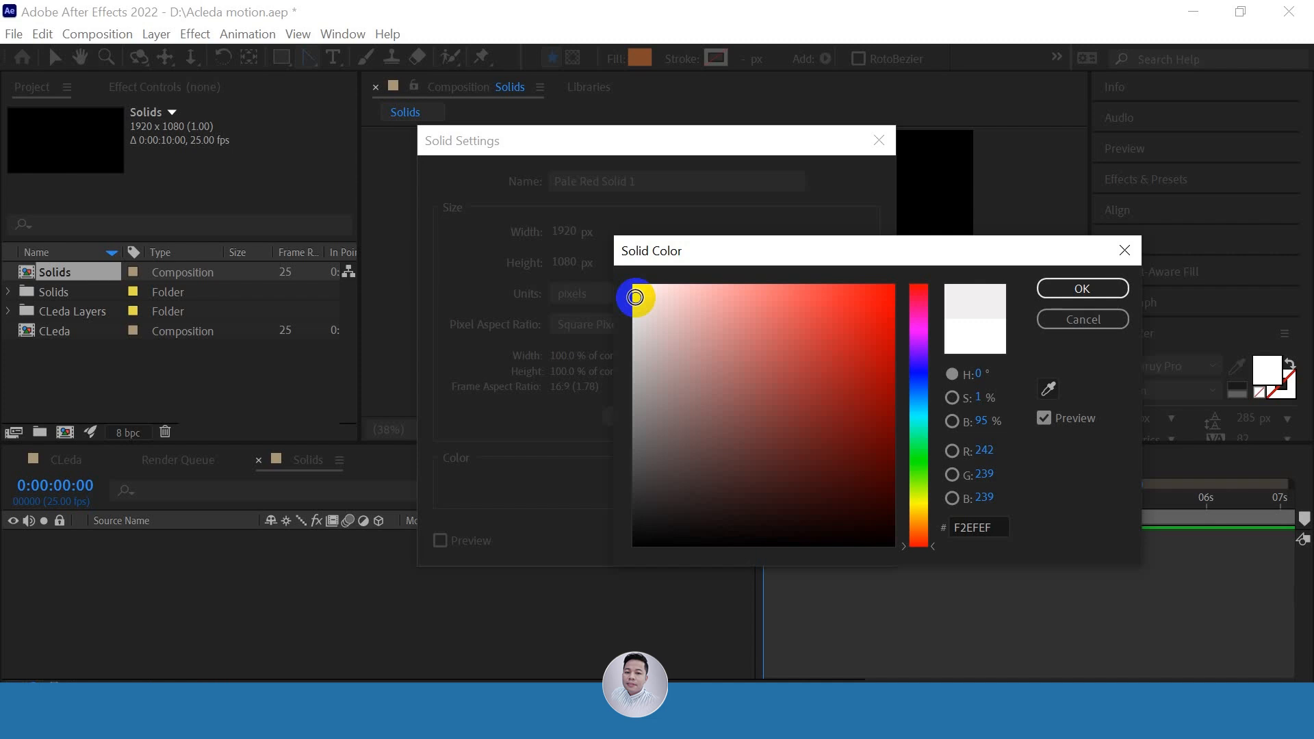
left_click_drag(635, 297, 624, 278)
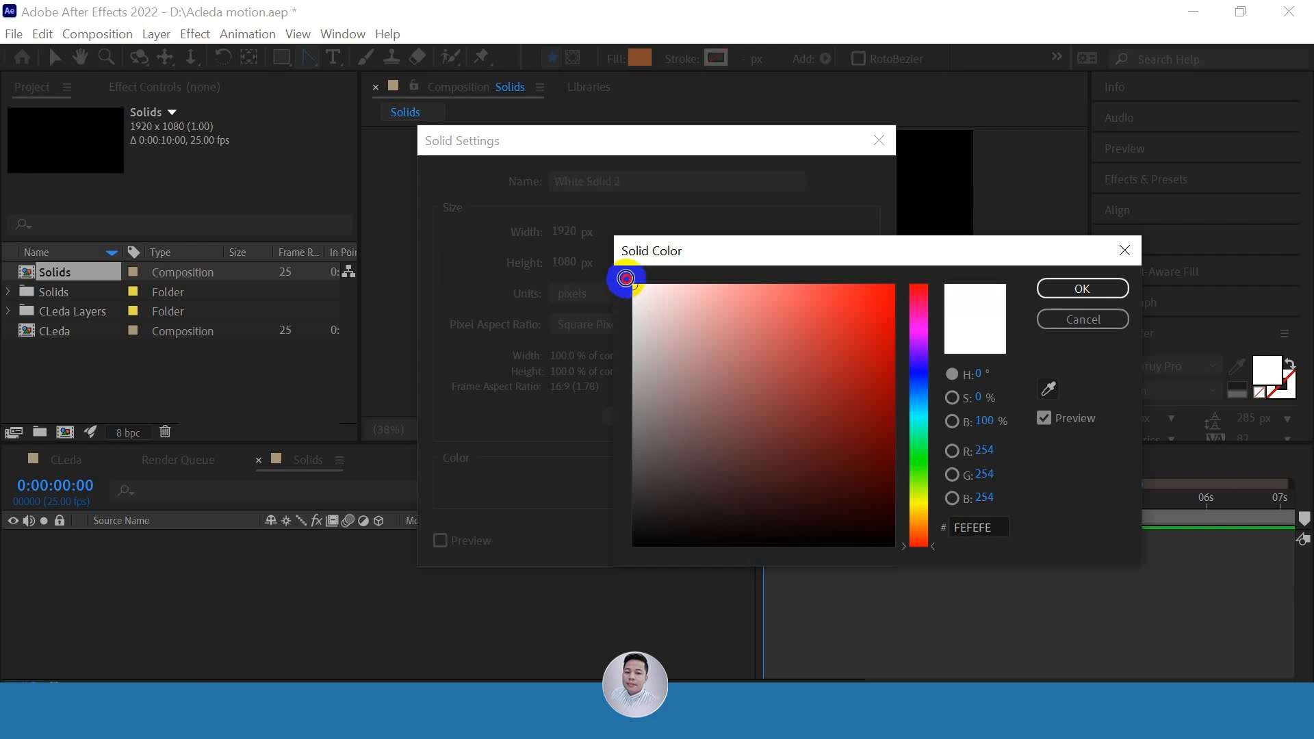
left_click(1064, 290)
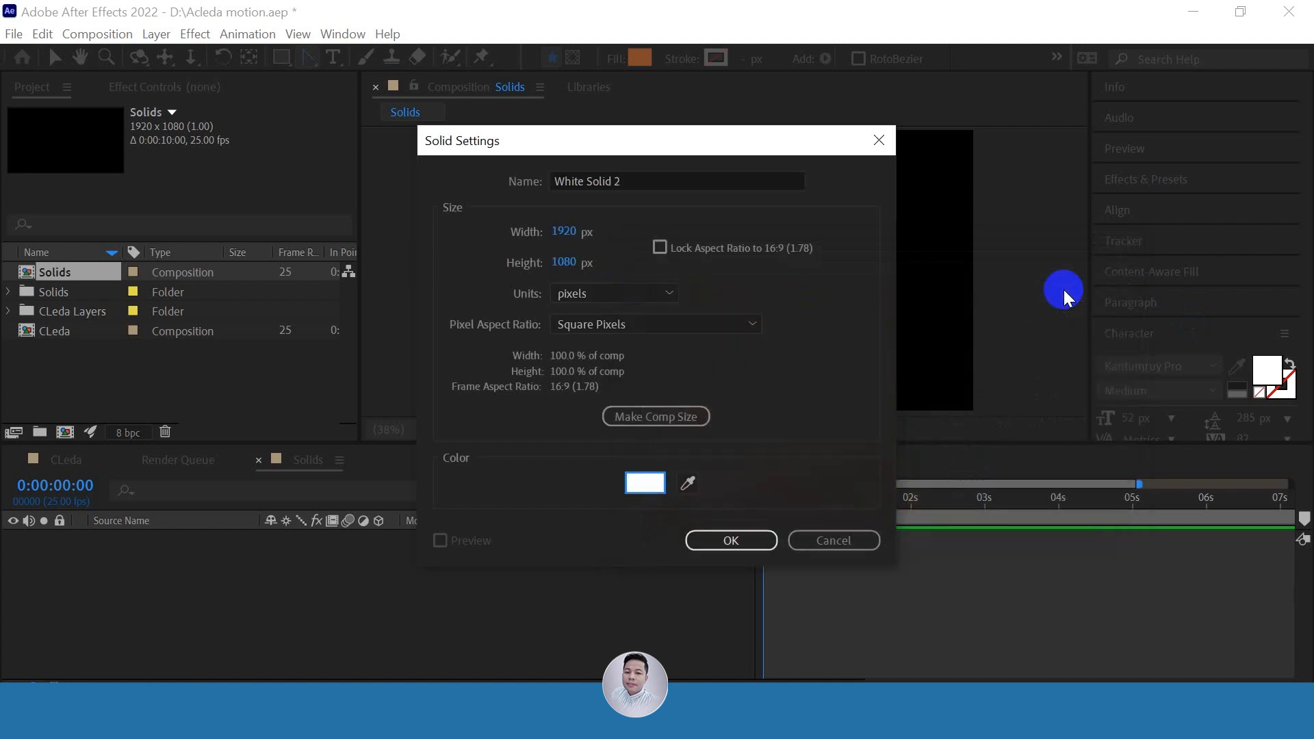
left_click(707, 541)
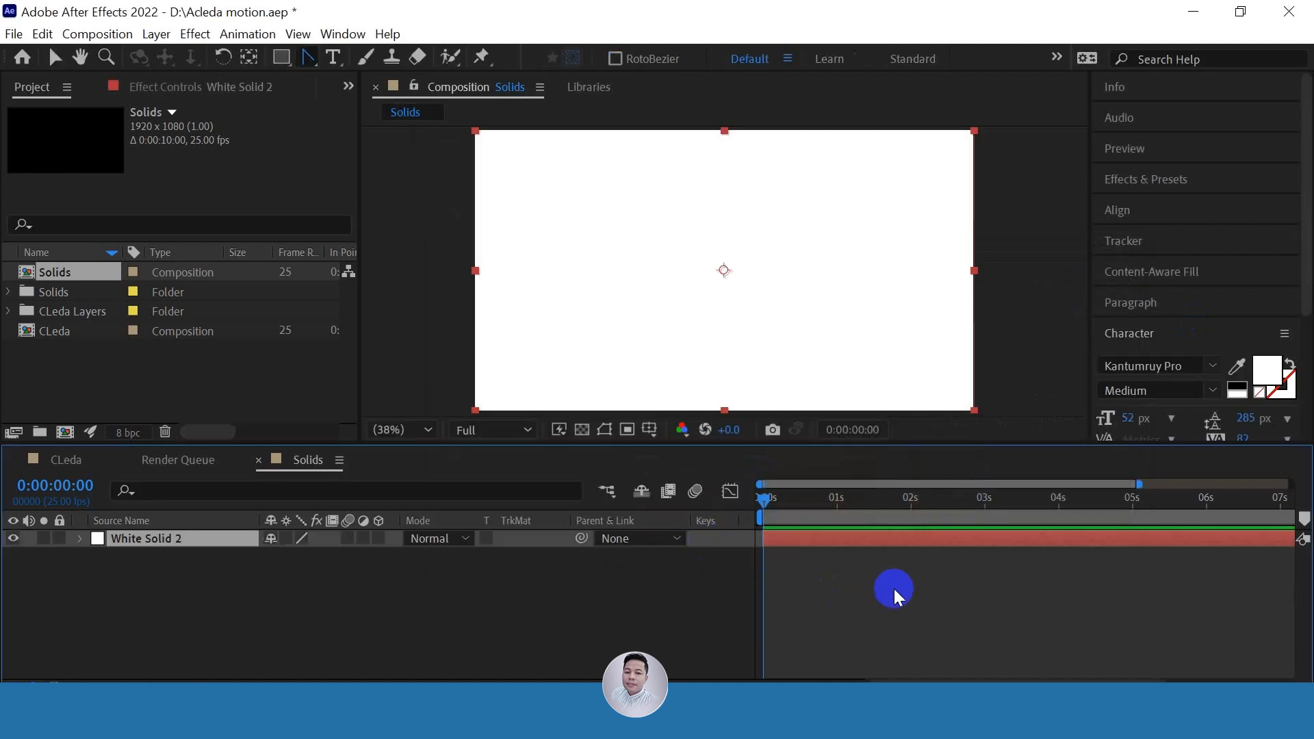
left_click(507, 614)
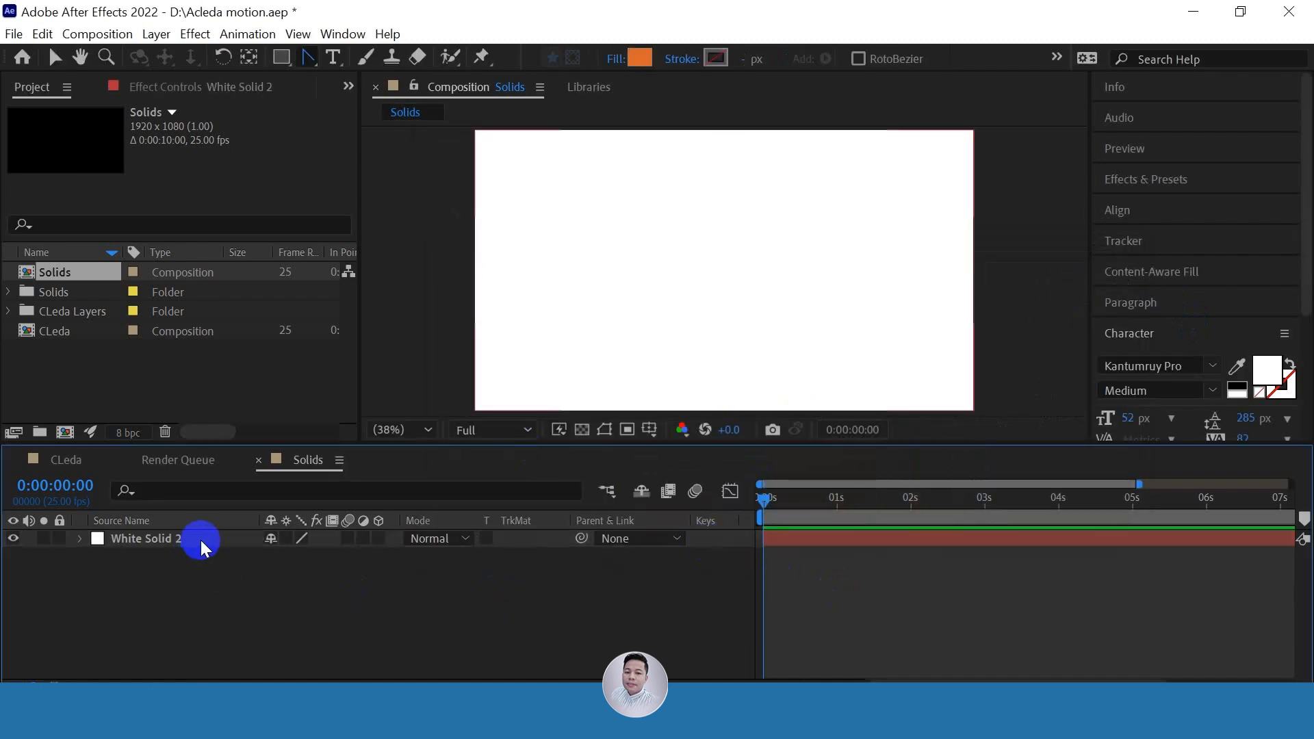
Search the effects for "gradien" and apply Gradient Ramp to the white solid layer
left_click(199, 540)
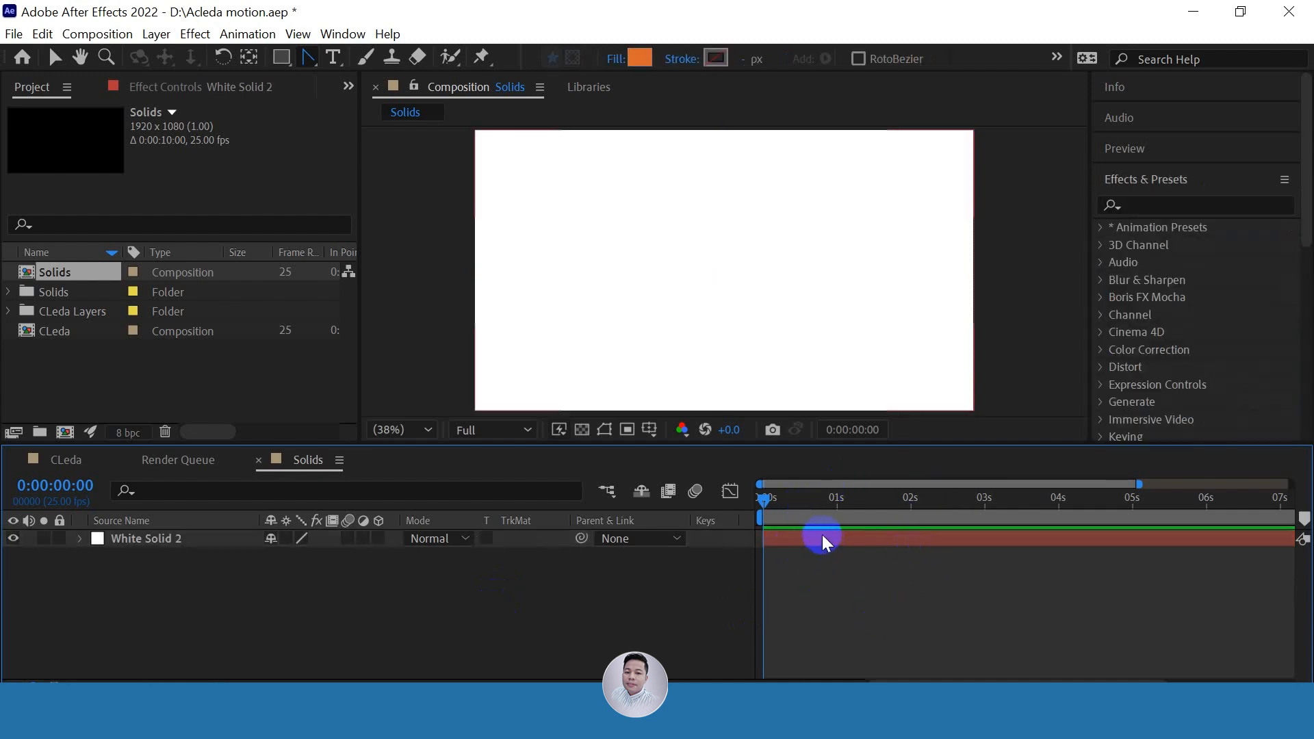
left_click(815, 535)
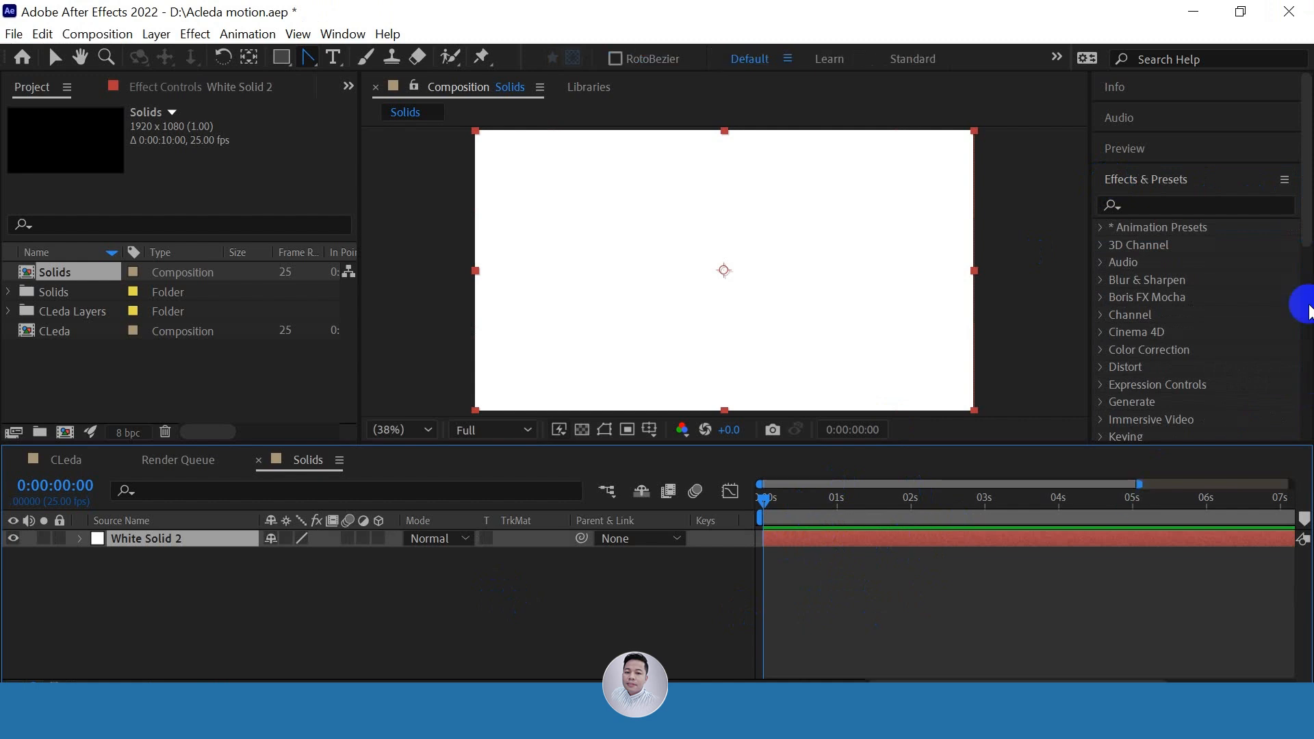
left_click(1142, 201)
left_click(1140, 203)
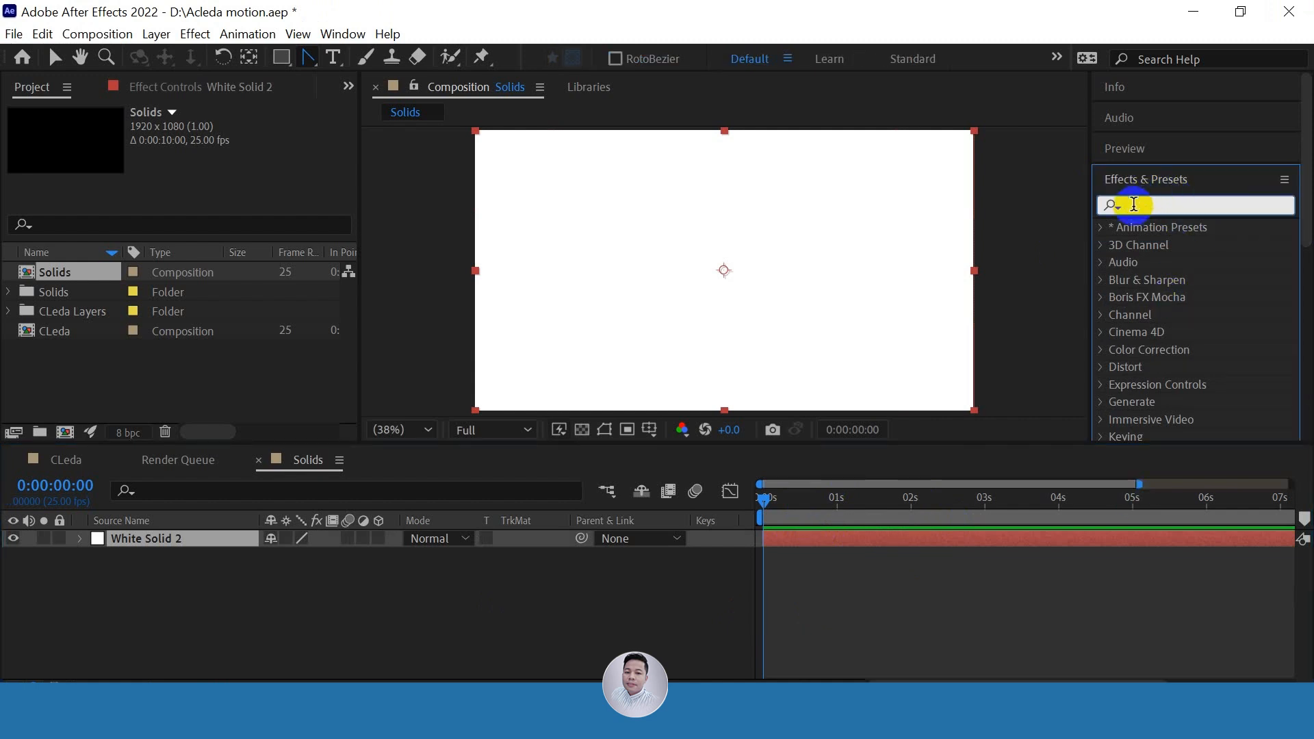
left_click(343, 34)
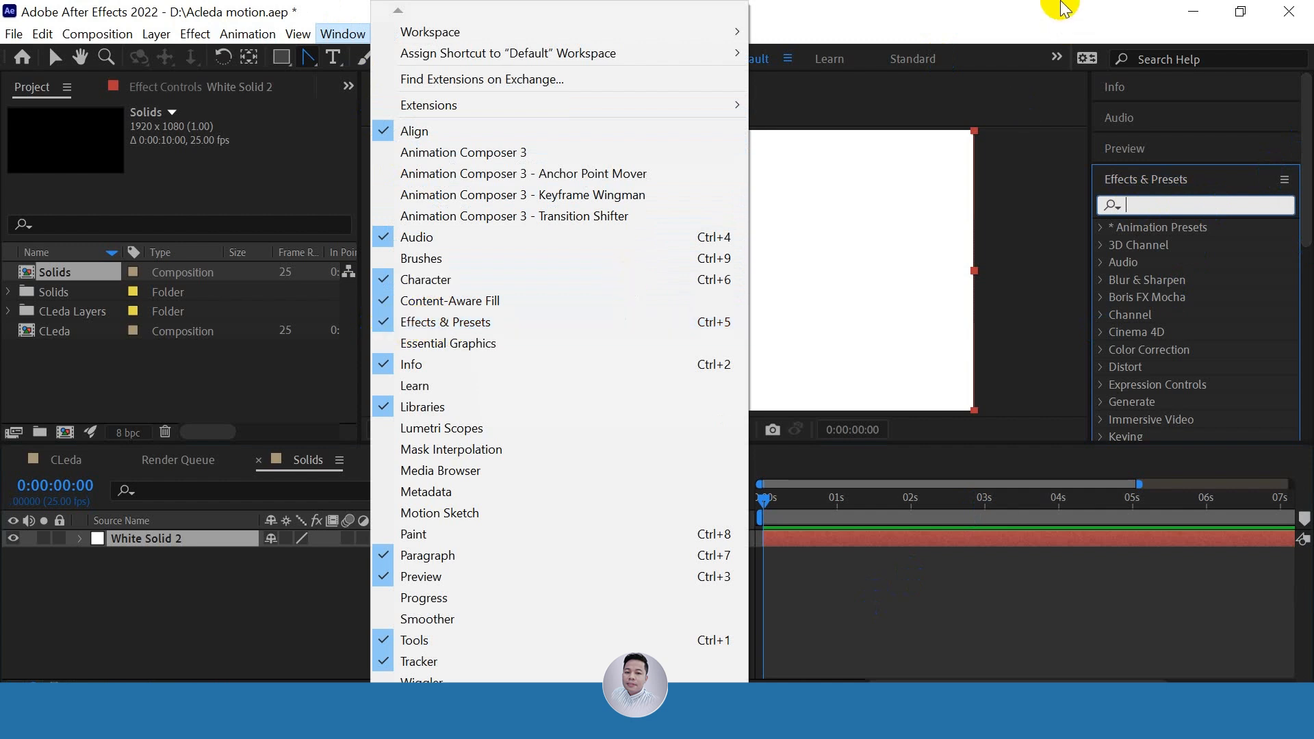
left_click(1168, 230)
left_click(1154, 205)
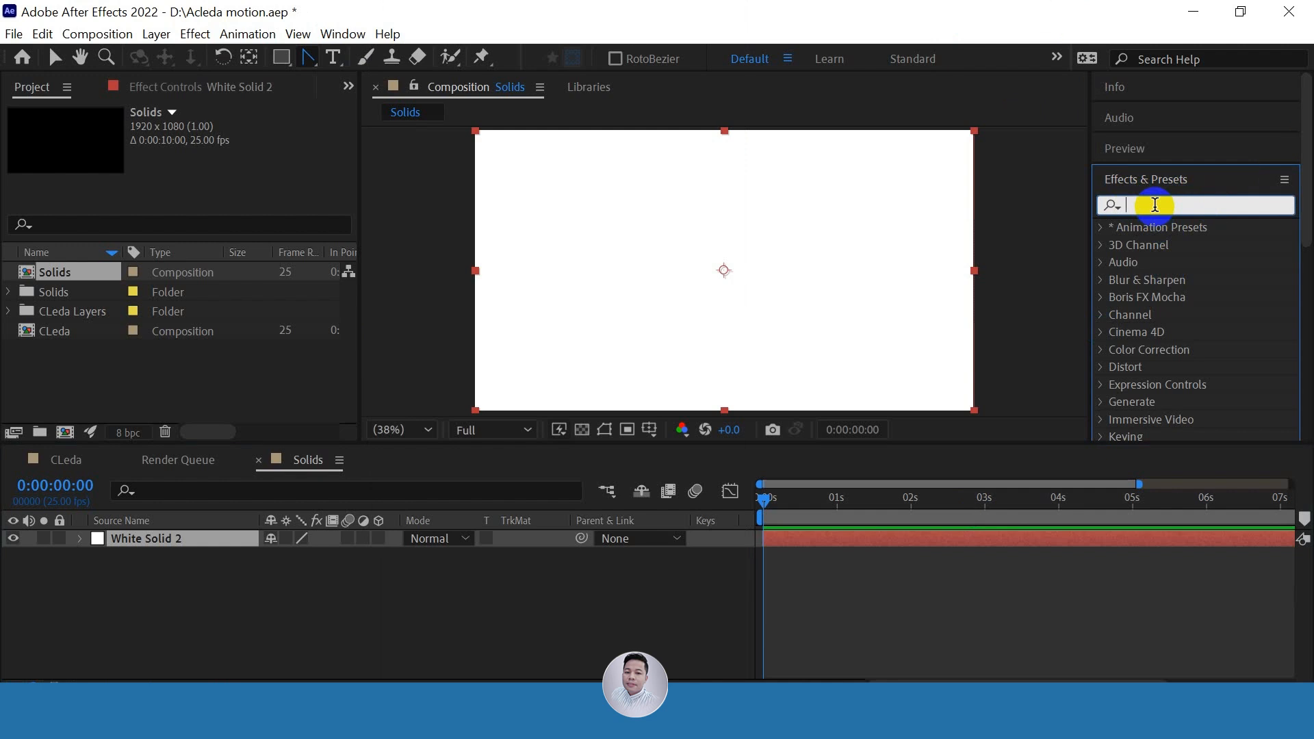
type("gra")
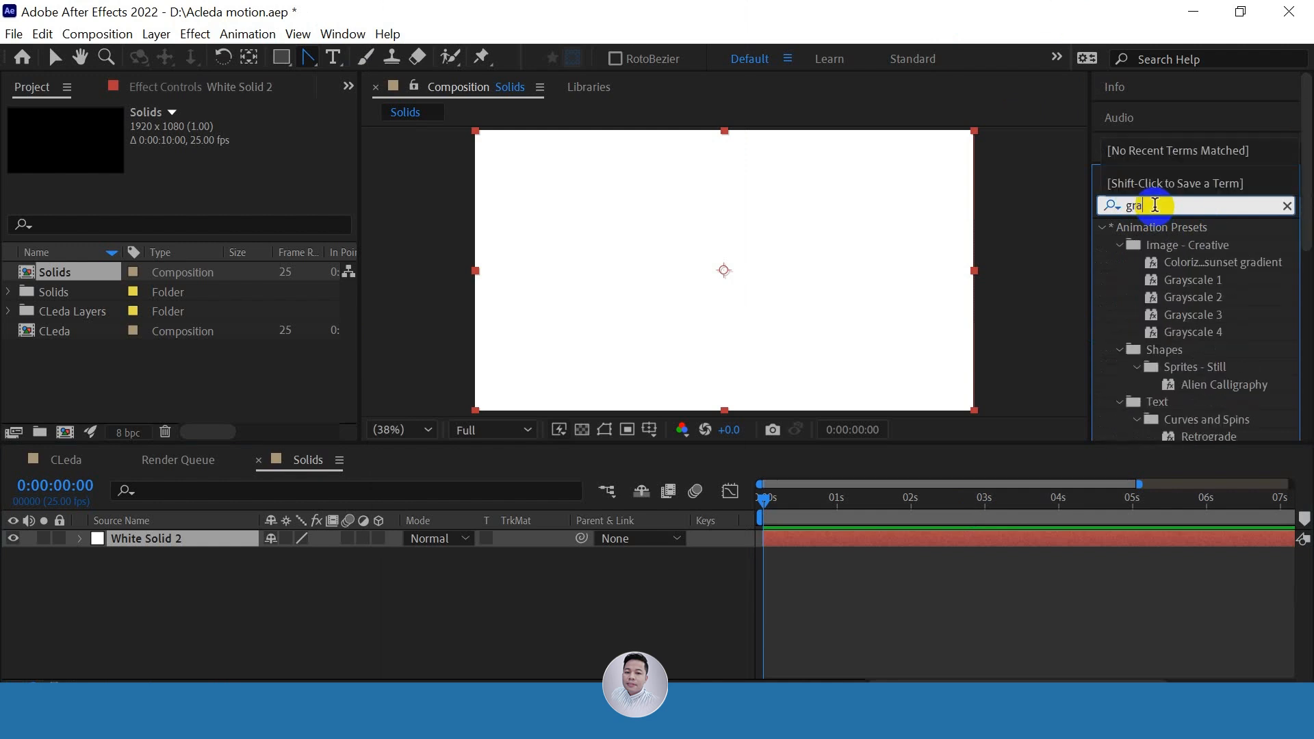
type("dien")
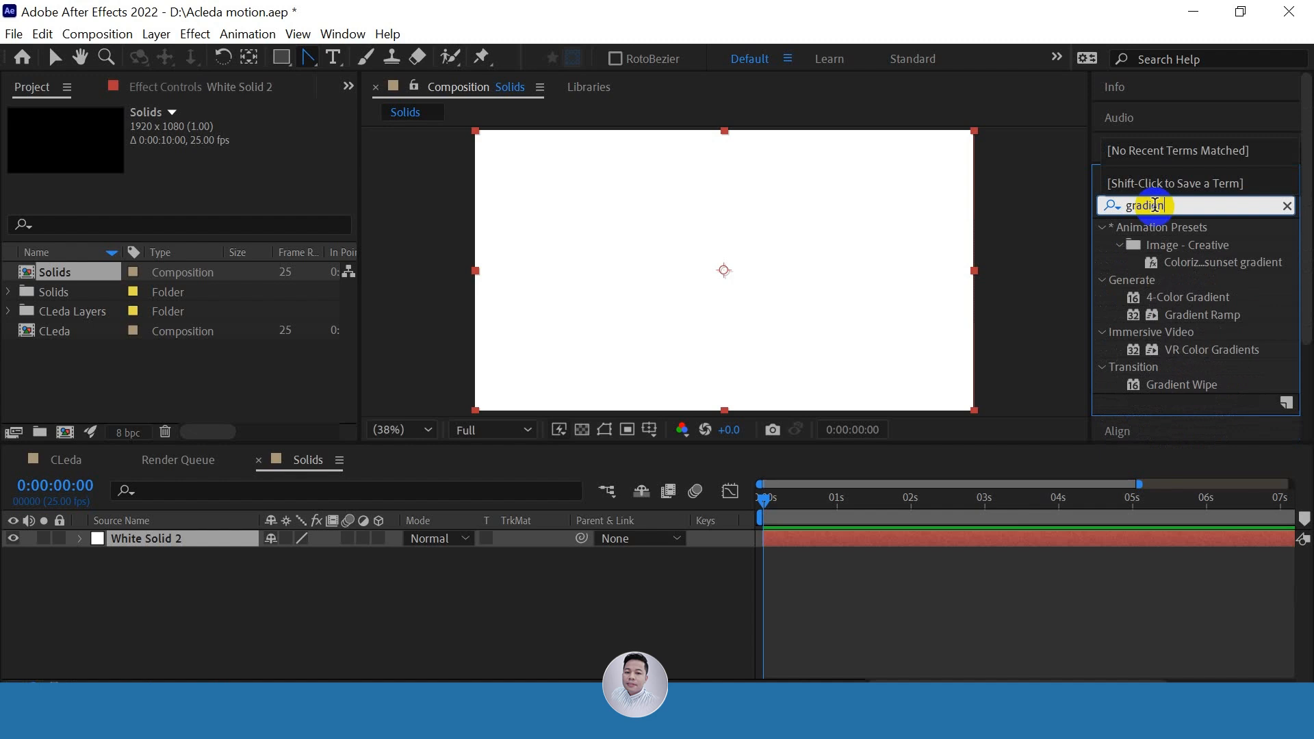
left_click(1205, 315)
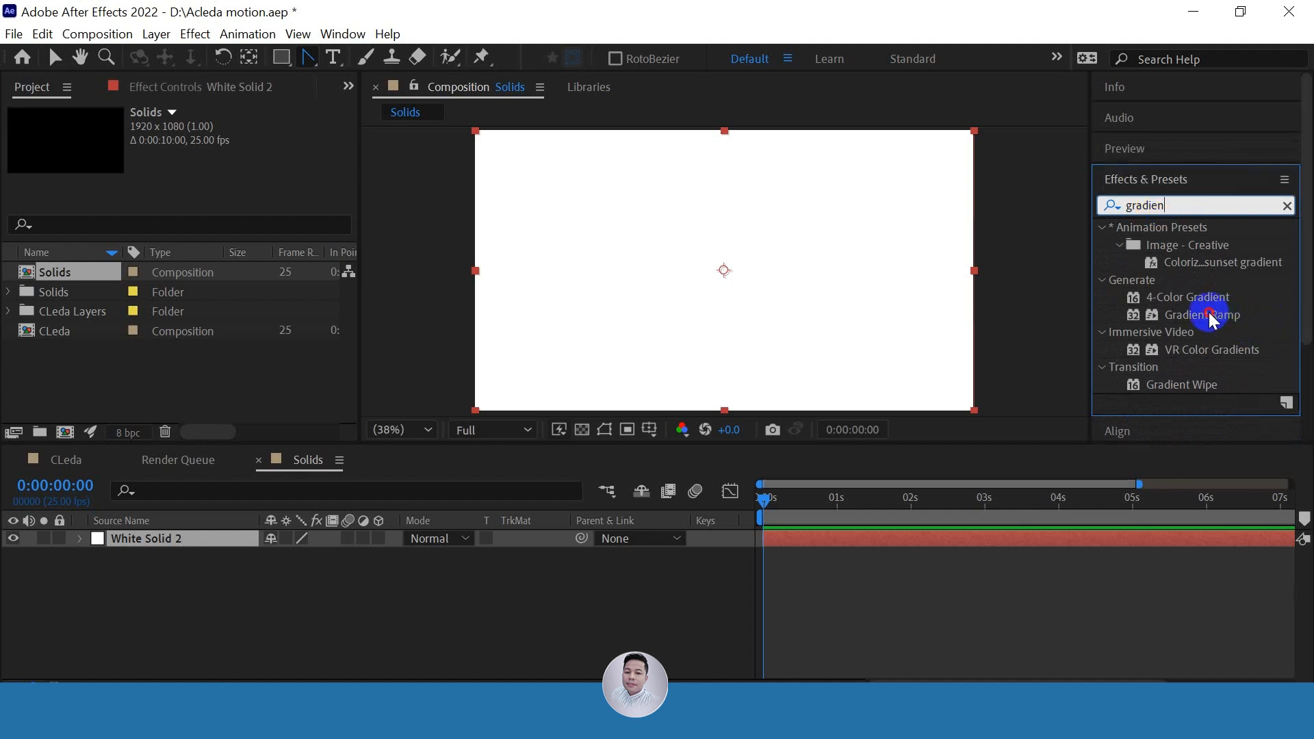
left_click(1208, 314)
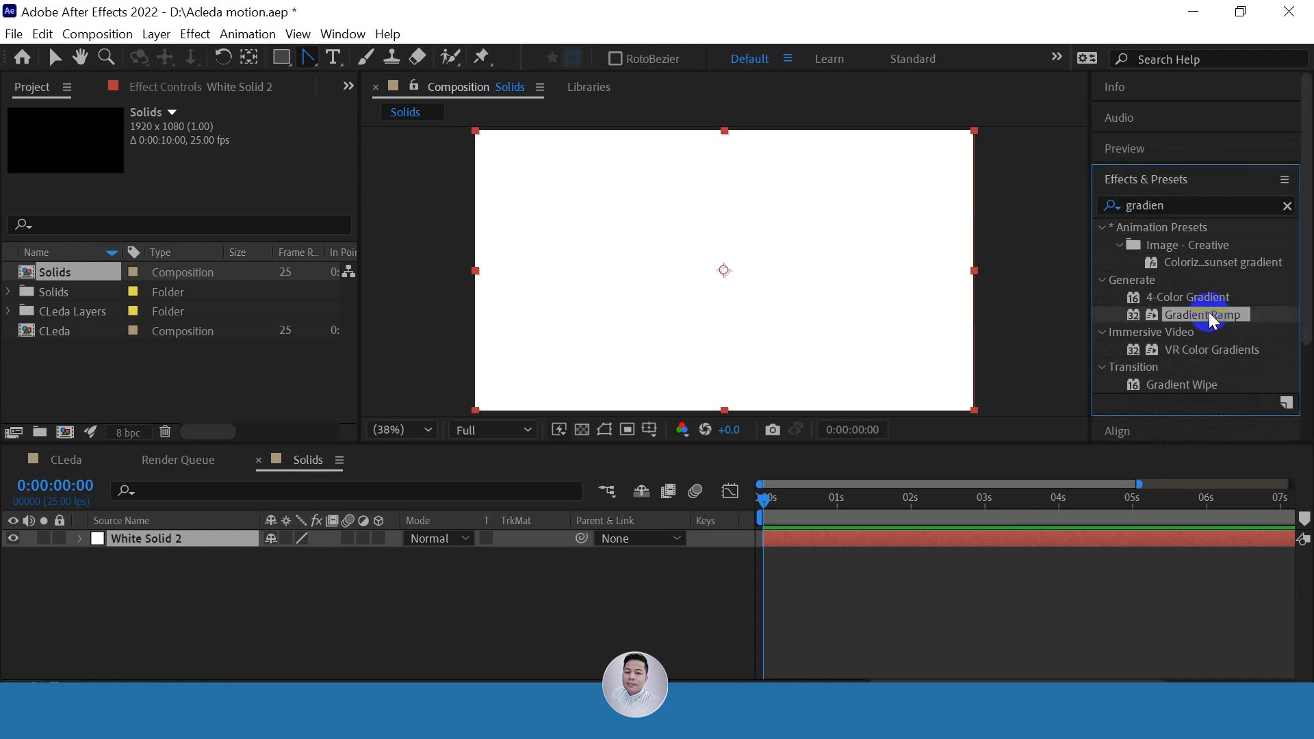
double_click(1209, 313)
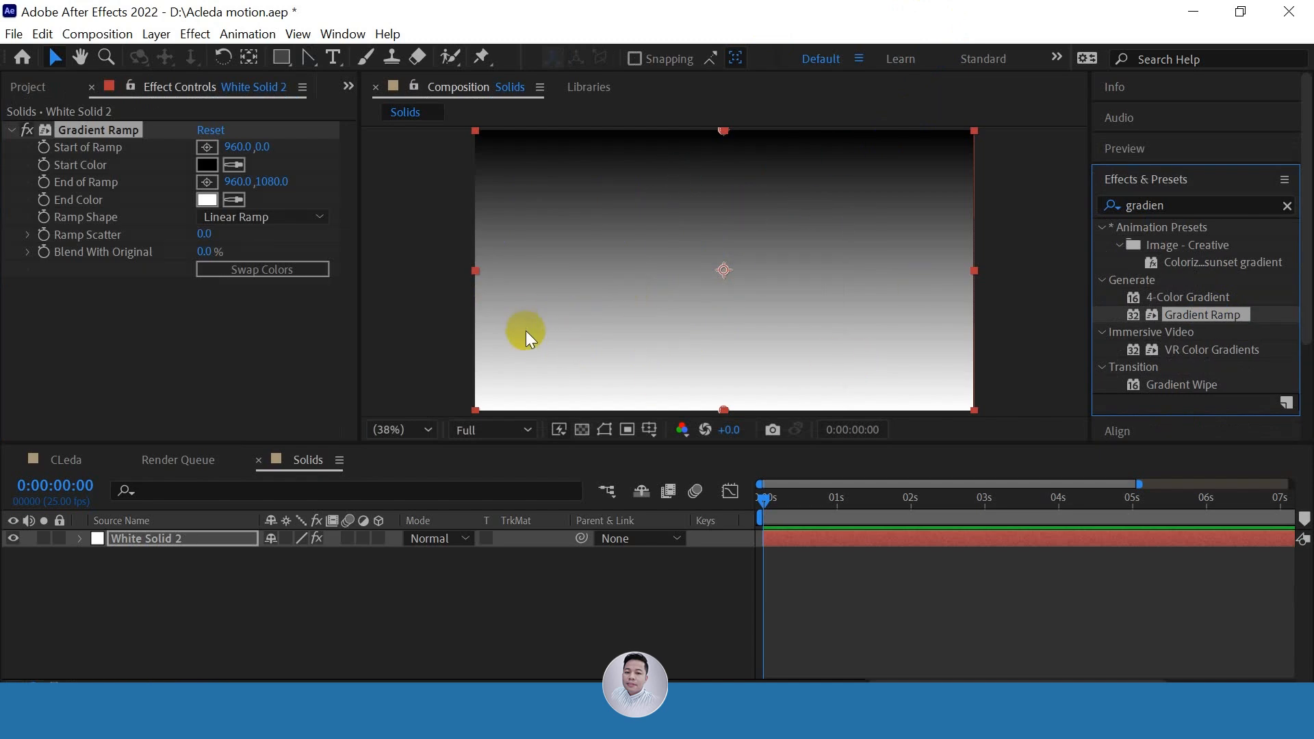
Set the Gradient Ramp's start color to dark red
left_click(204, 164)
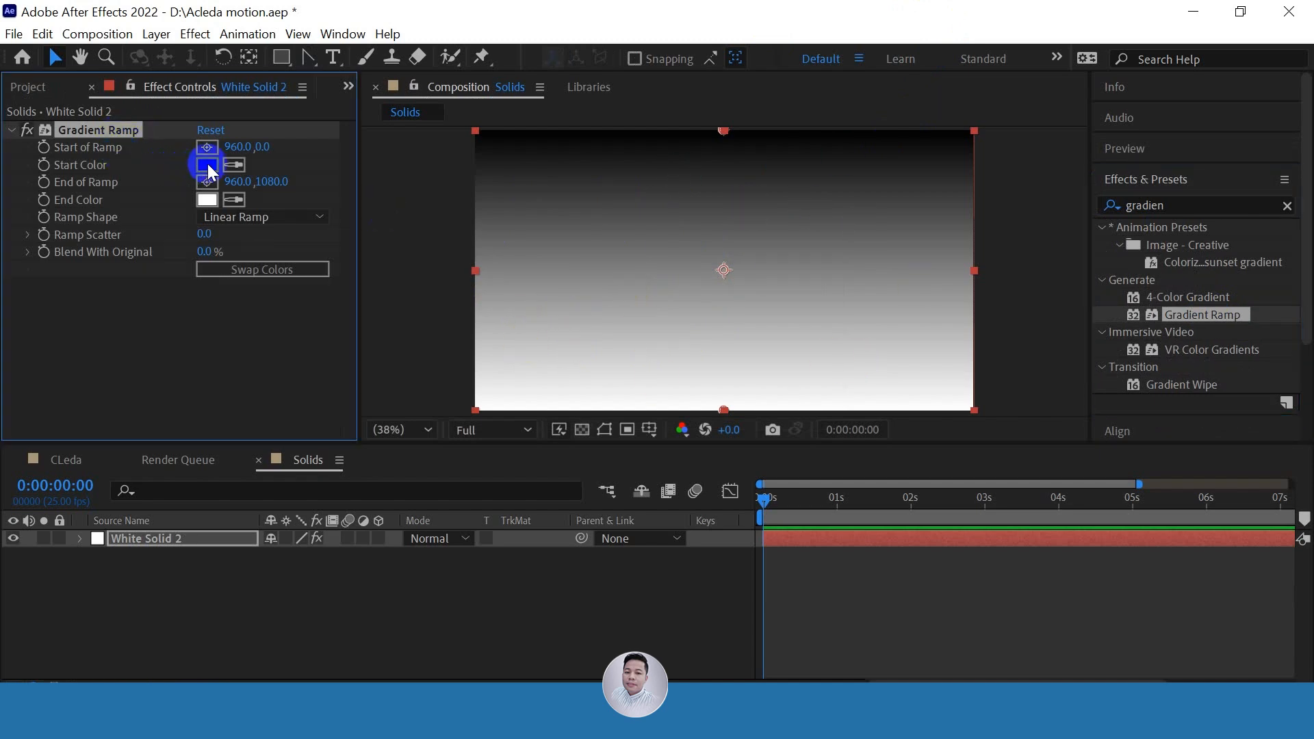
left_click(833, 396)
left_click(859, 498)
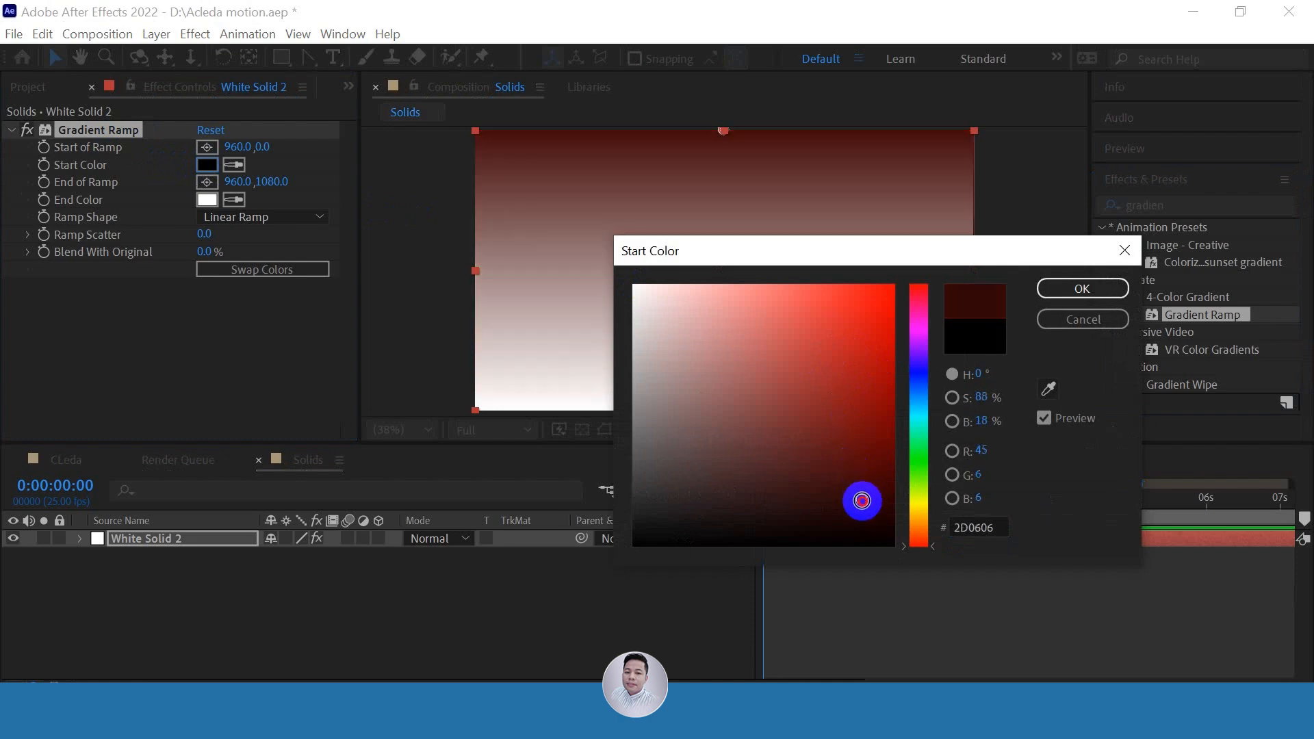
mouse_move(871, 466)
left_mouse_down()
mouse_move(886, 472)
mouse_move(885, 436)
left_mouse_up()
left_click(1122, 288)
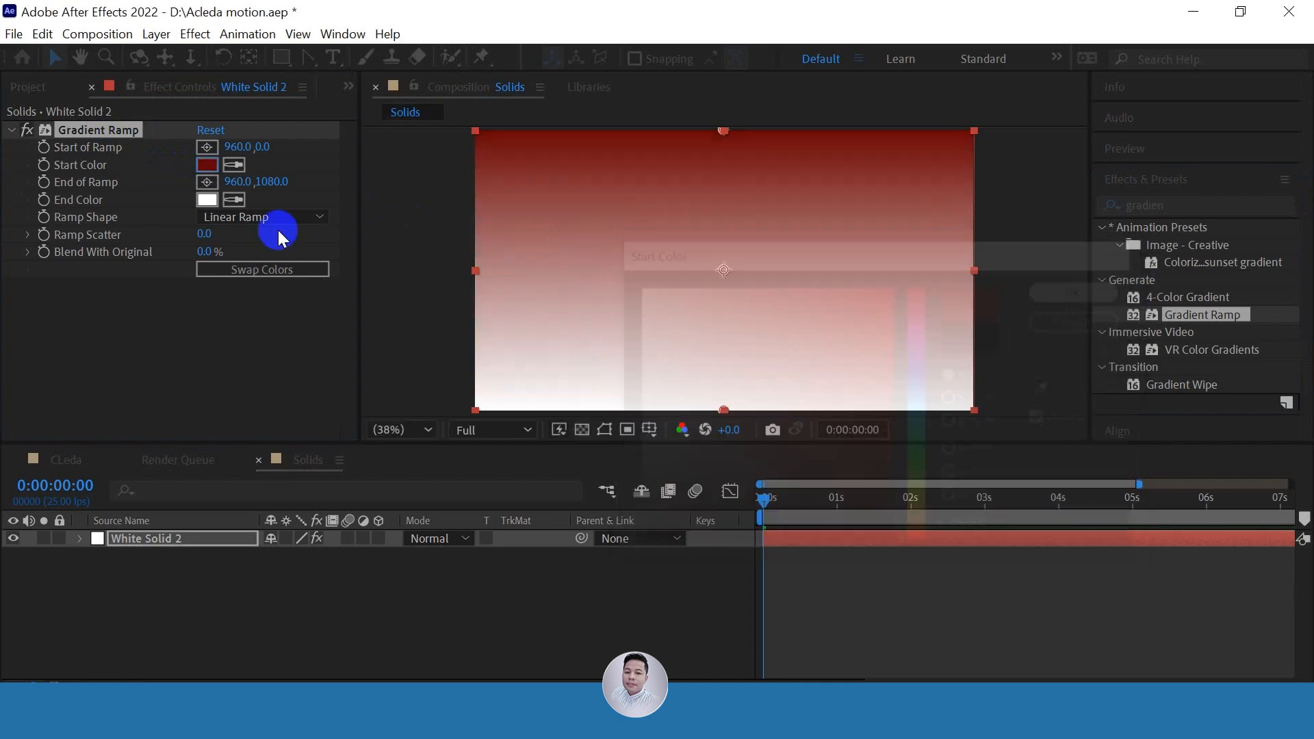
Set the Gradient Ramp's end color to dark red 4C0303 and its start color to brighter red 930808
left_click(207, 199)
mouse_move(833, 419)
left_mouse_down()
mouse_move(876, 460)
mouse_move(880, 440)
mouse_move(882, 468)
left_mouse_up()
left_click(1054, 289)
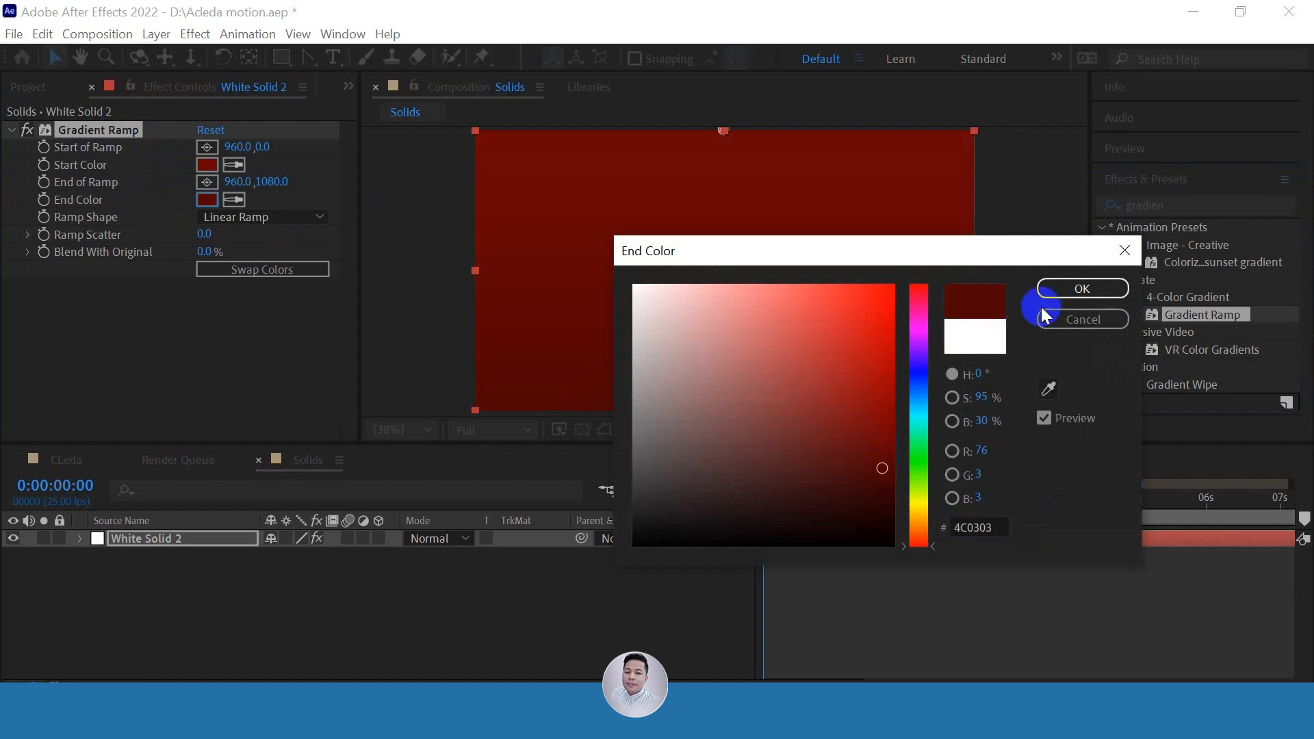
left_click(206, 166)
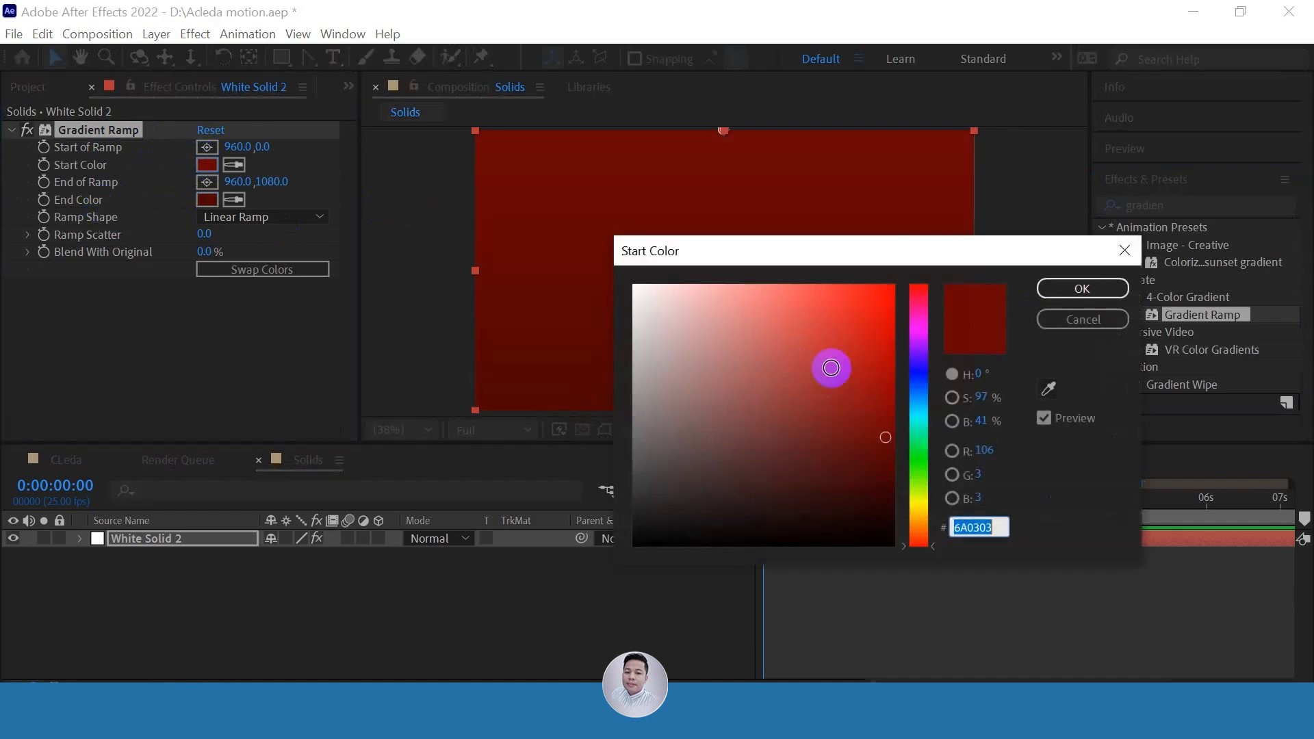
left_click_drag(830, 366, 880, 394)
left_click(1086, 285)
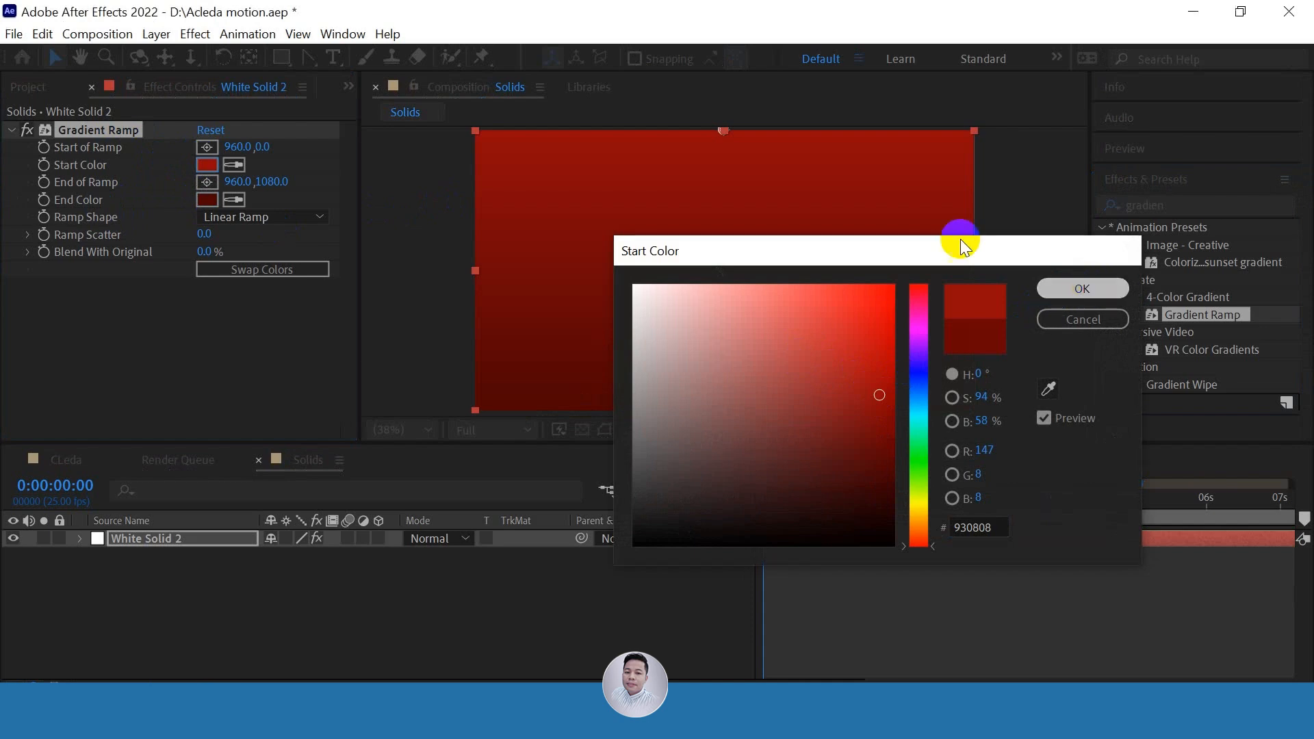
Make the ramp shape radial, with its start at about 889, 34 and its end at about 1258, 1164
left_click(260, 217)
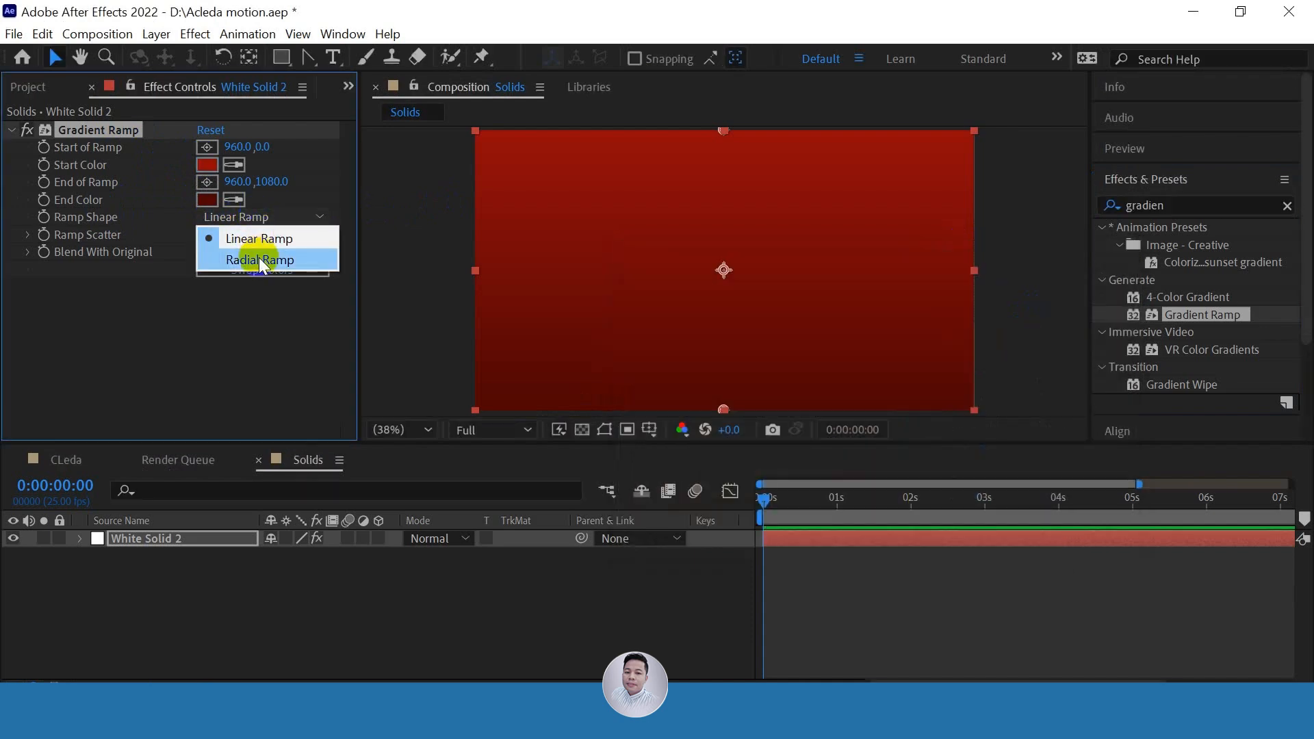
left_click(263, 261)
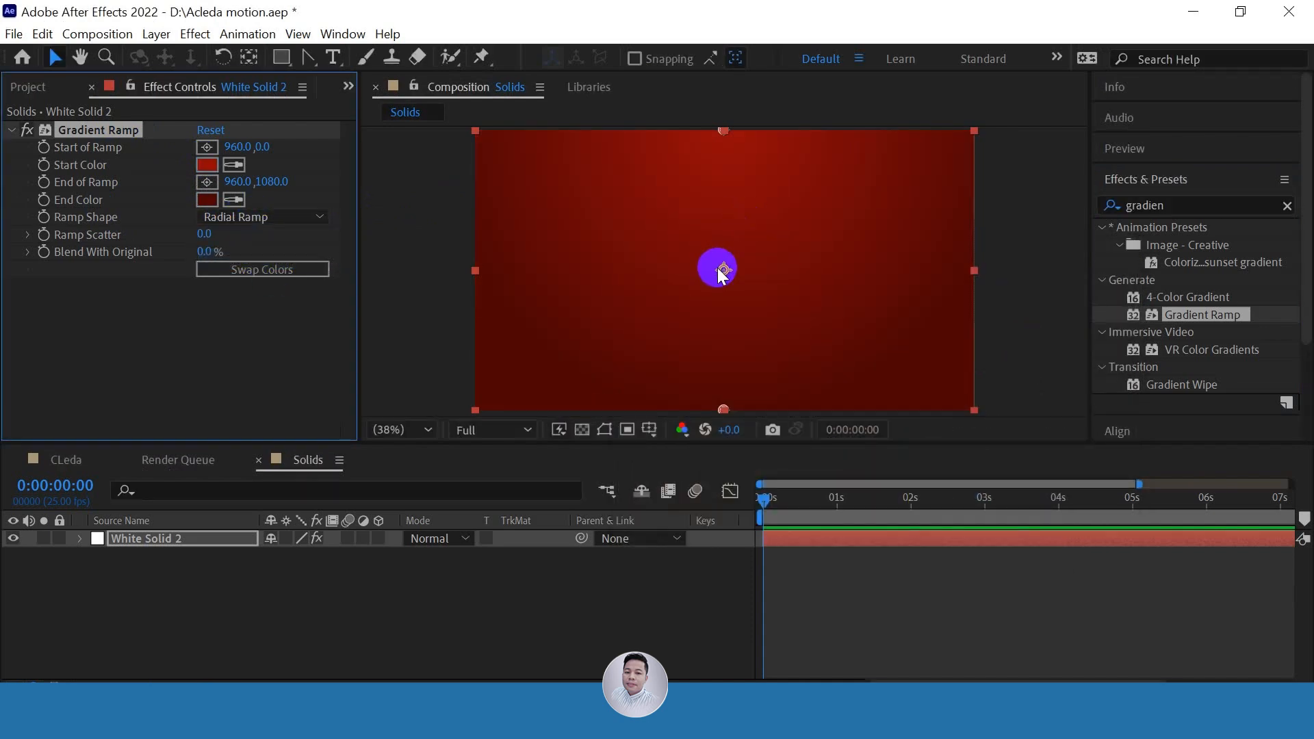
mouse_move(717, 132)
left_mouse_down()
mouse_move(705, 273)
mouse_move(704, 136)
left_mouse_up()
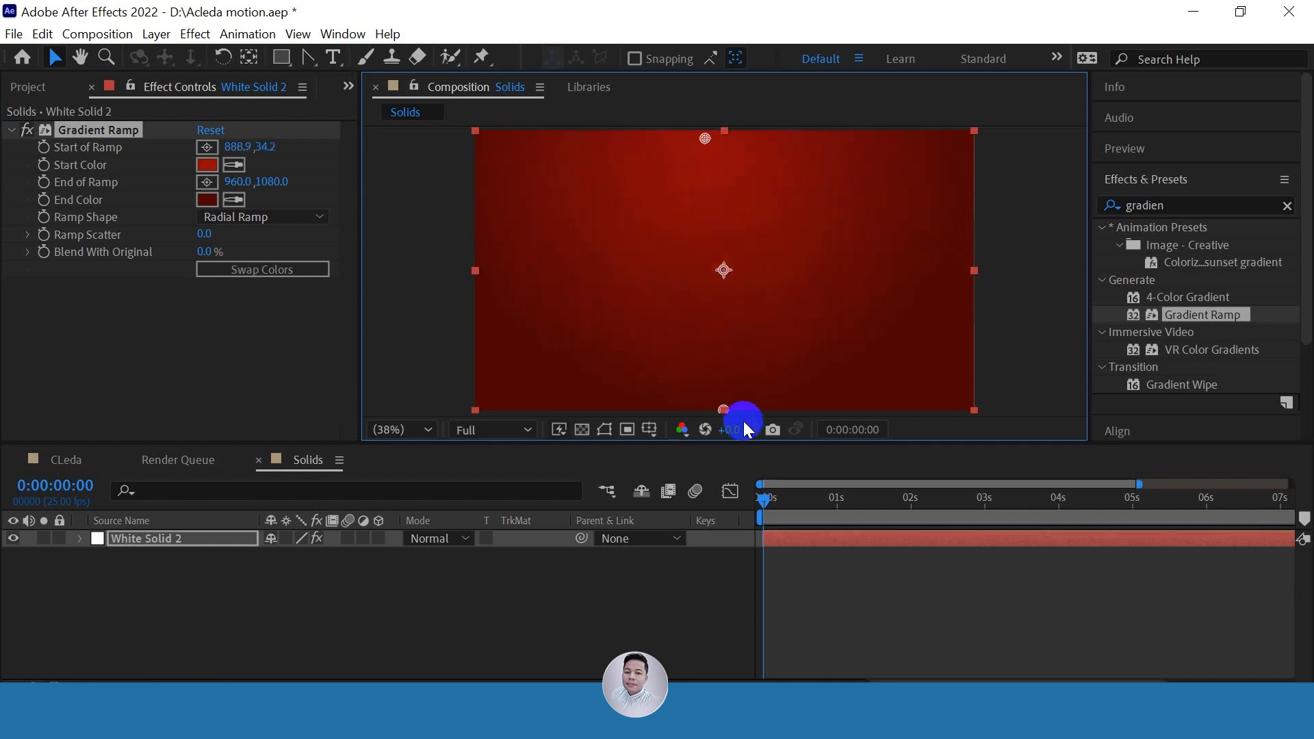
left_click_drag(722, 407, 799, 427)
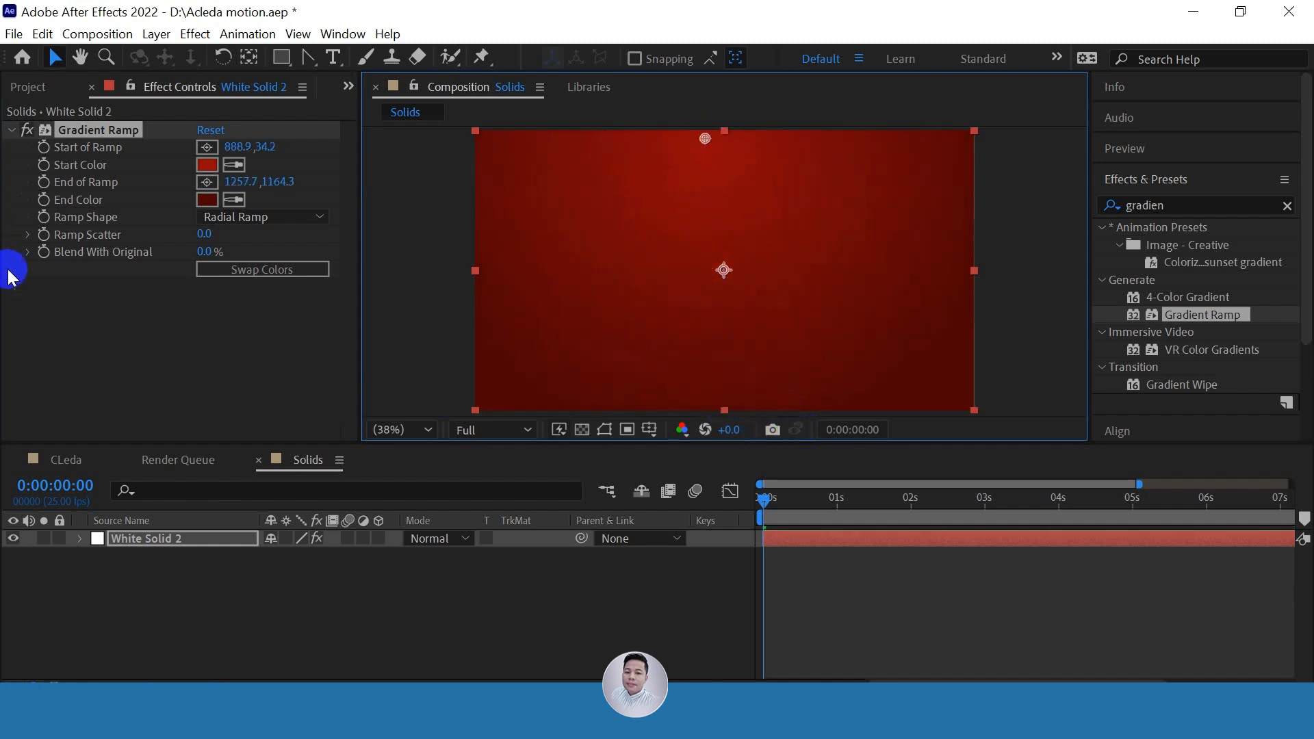
left_click(248, 585)
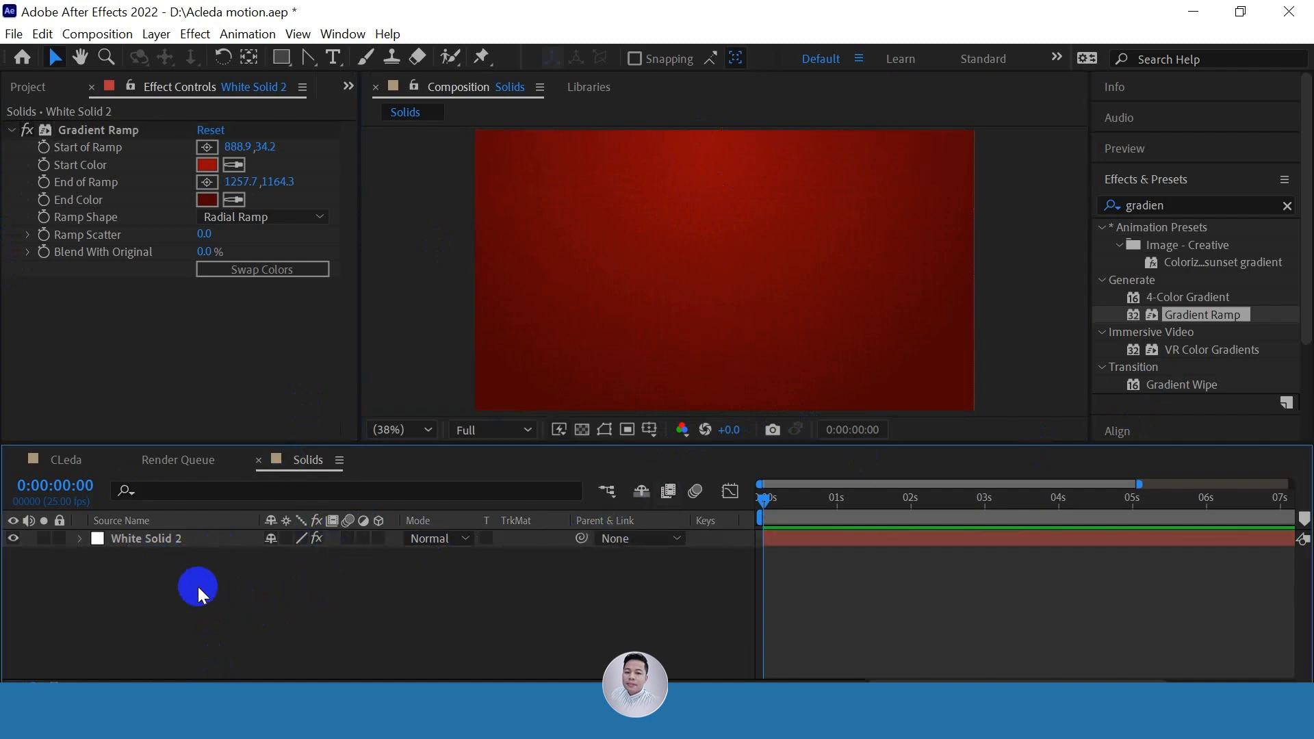
Hide the White Solid 2 layer temporarily to check the composition's empty background against the transparency grid
left_click(219, 540)
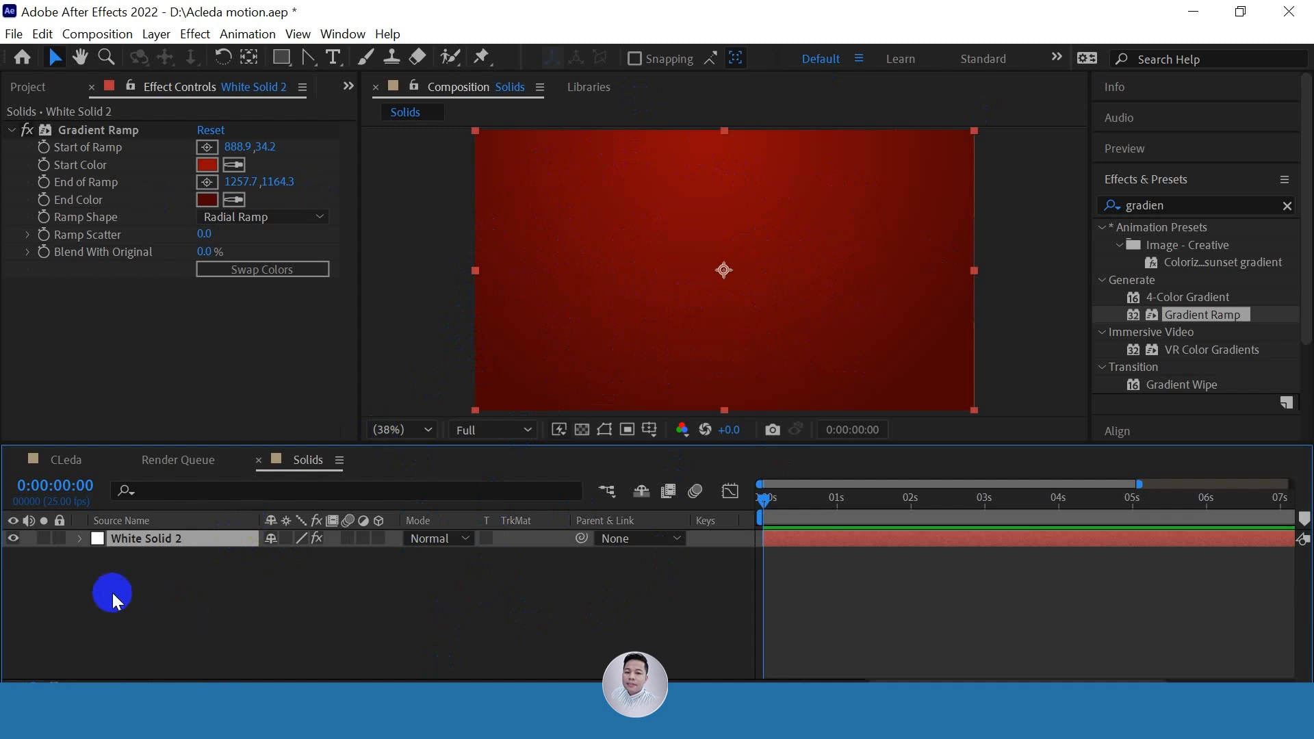
left_click(13, 539)
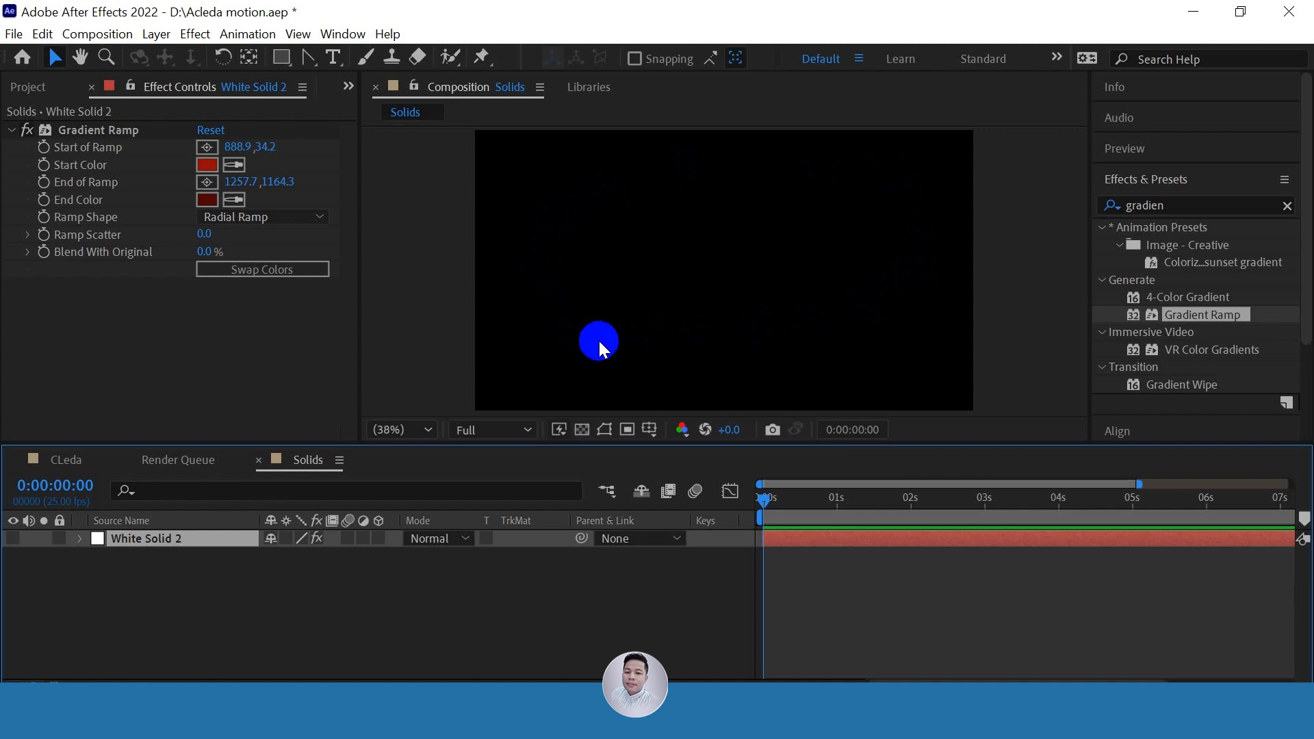
left_click(581, 429)
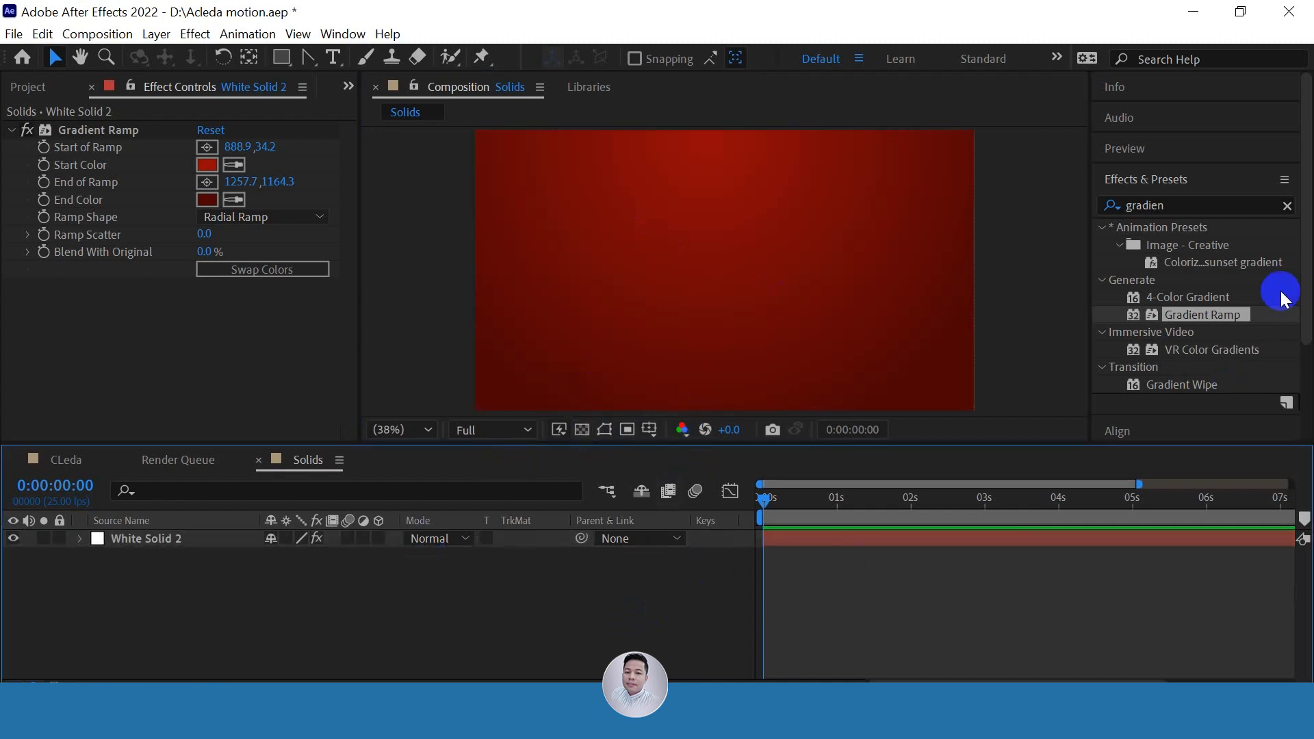
Clear the effects search term
left_click(1287, 205)
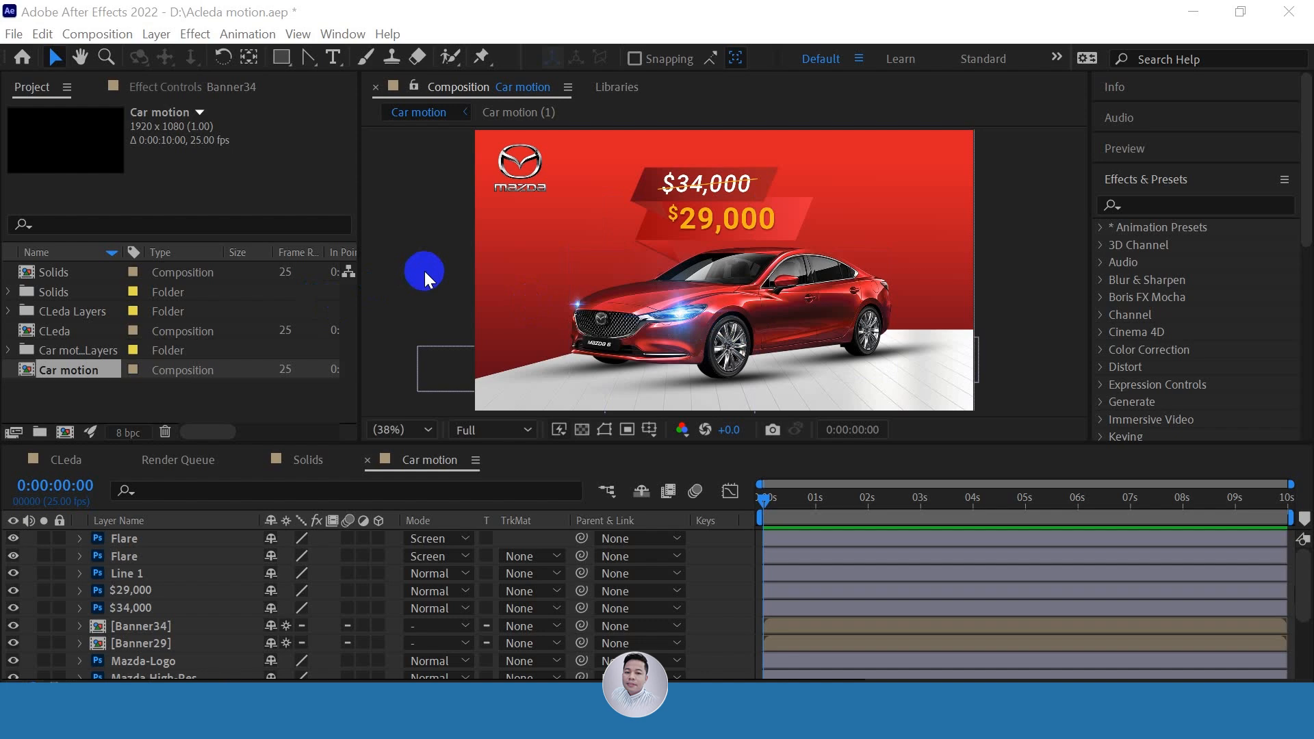
left_click(130, 629)
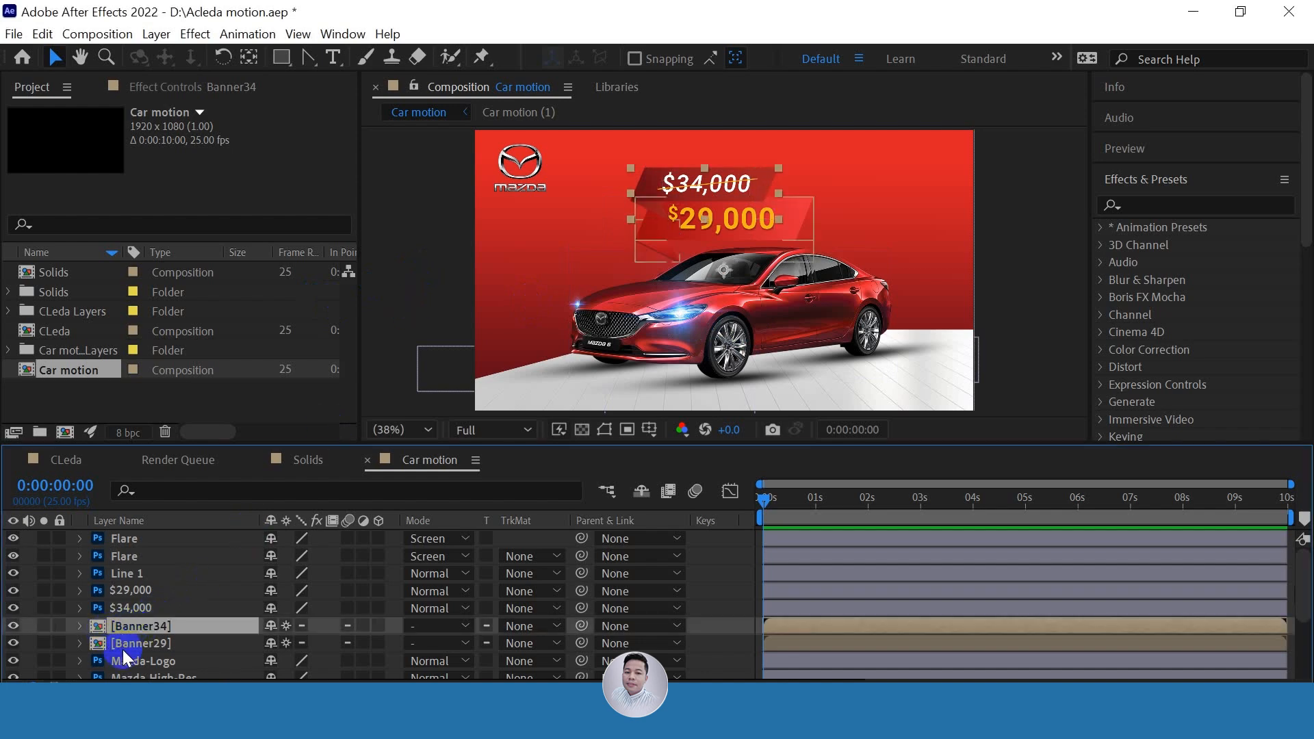
left_click(123, 644)
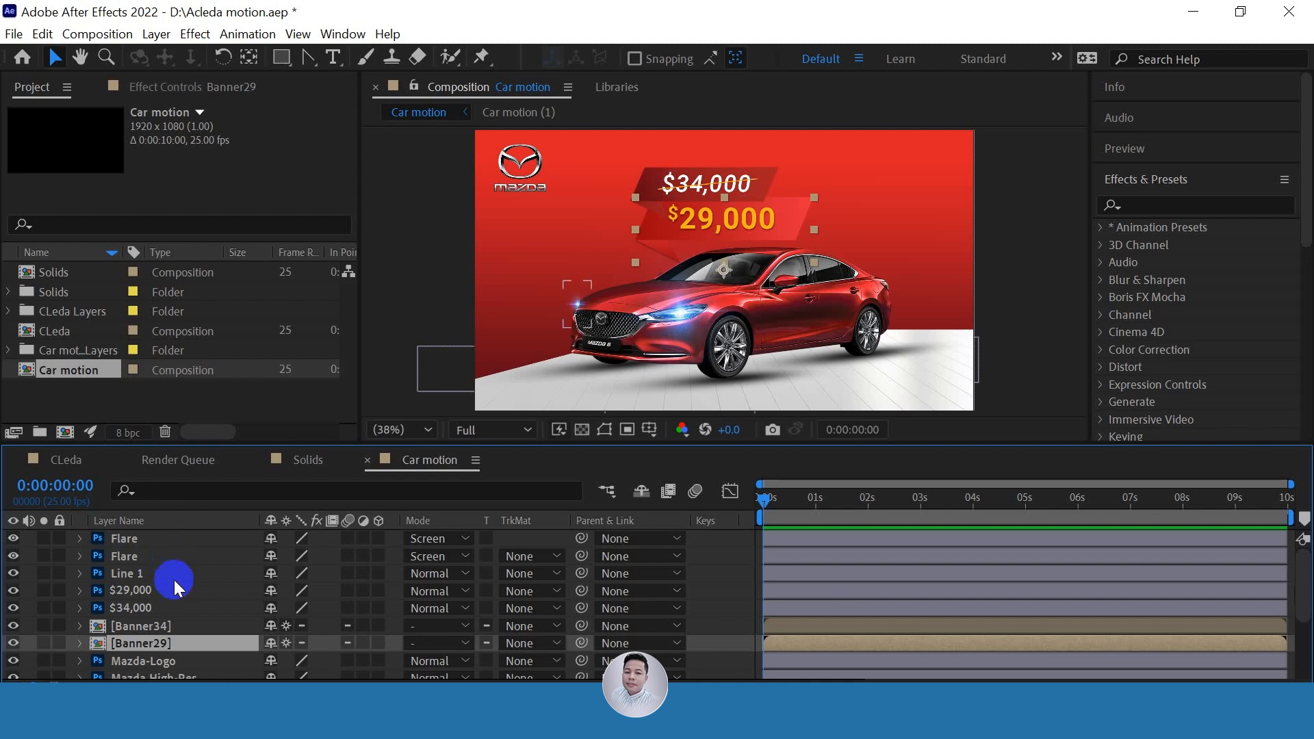
left_click(140, 626)
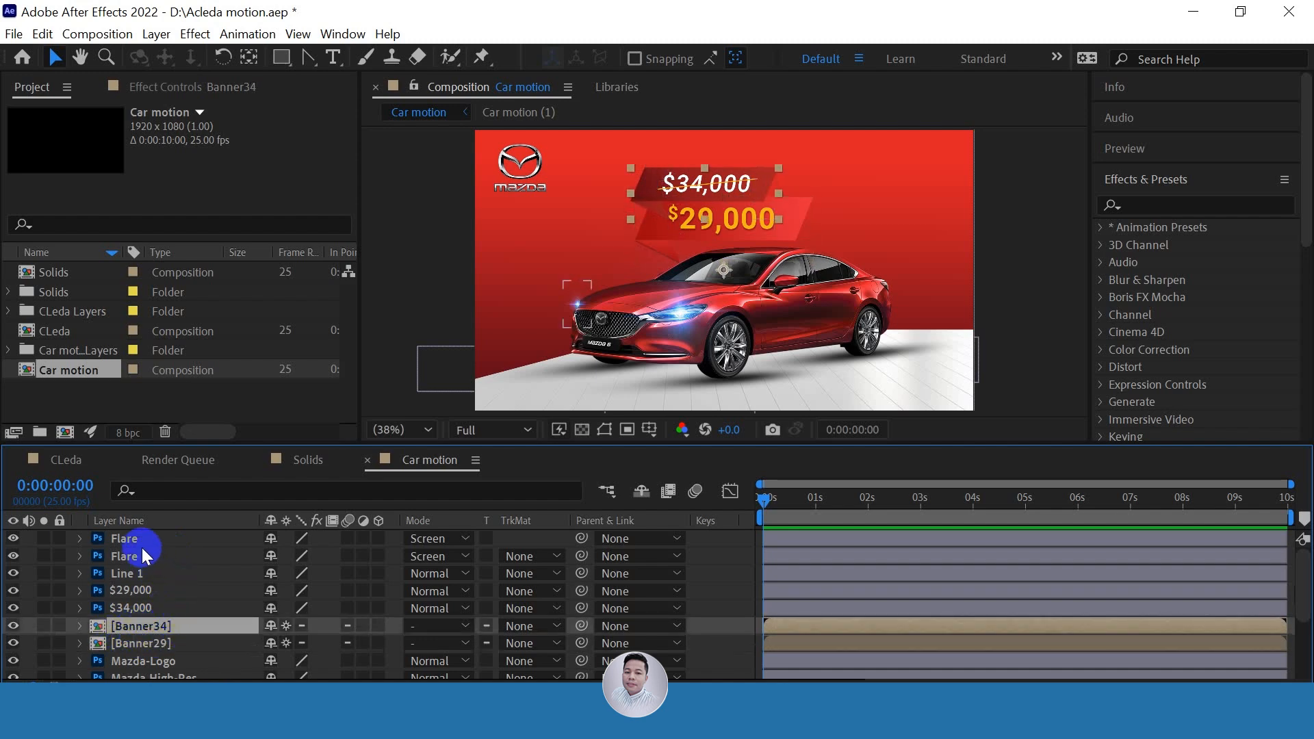
left_click(123, 538)
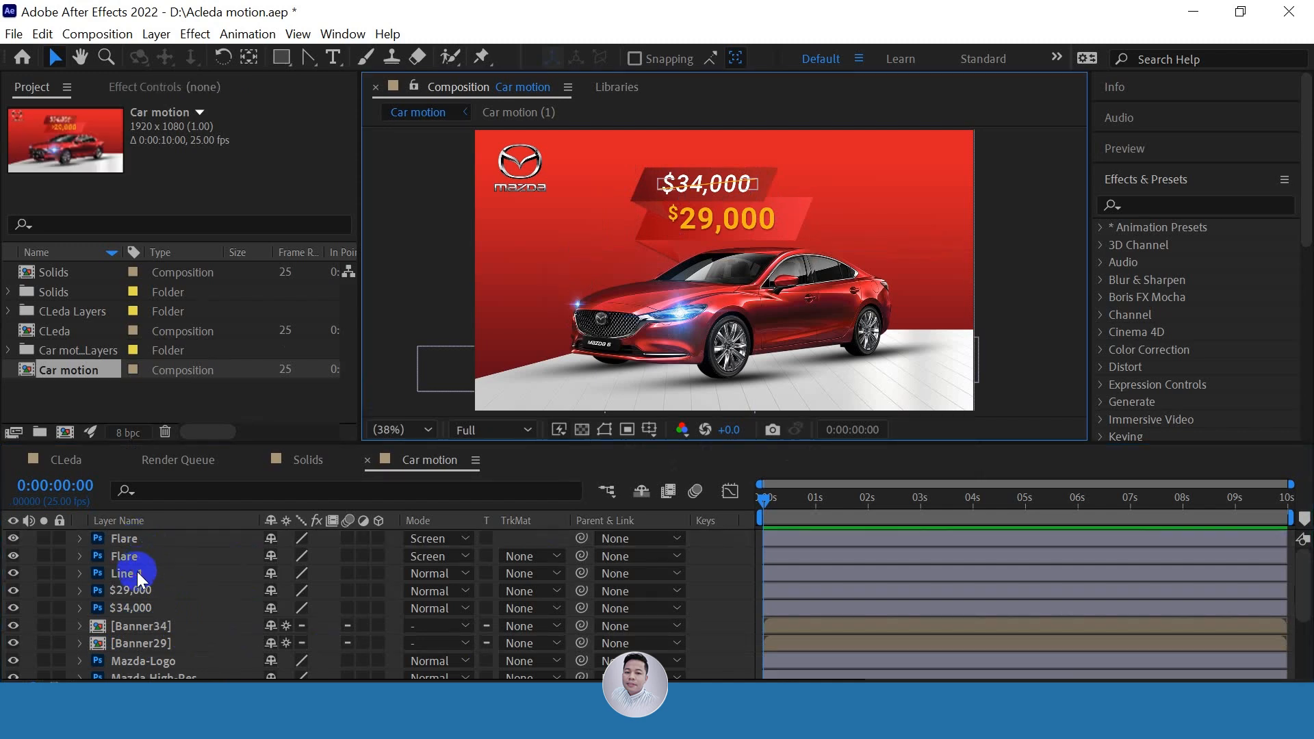
Pre-compose the Line 1, $29,000 and $34,000 layers into a new composition named "Text", moving all attributes into it
left_click(137, 572)
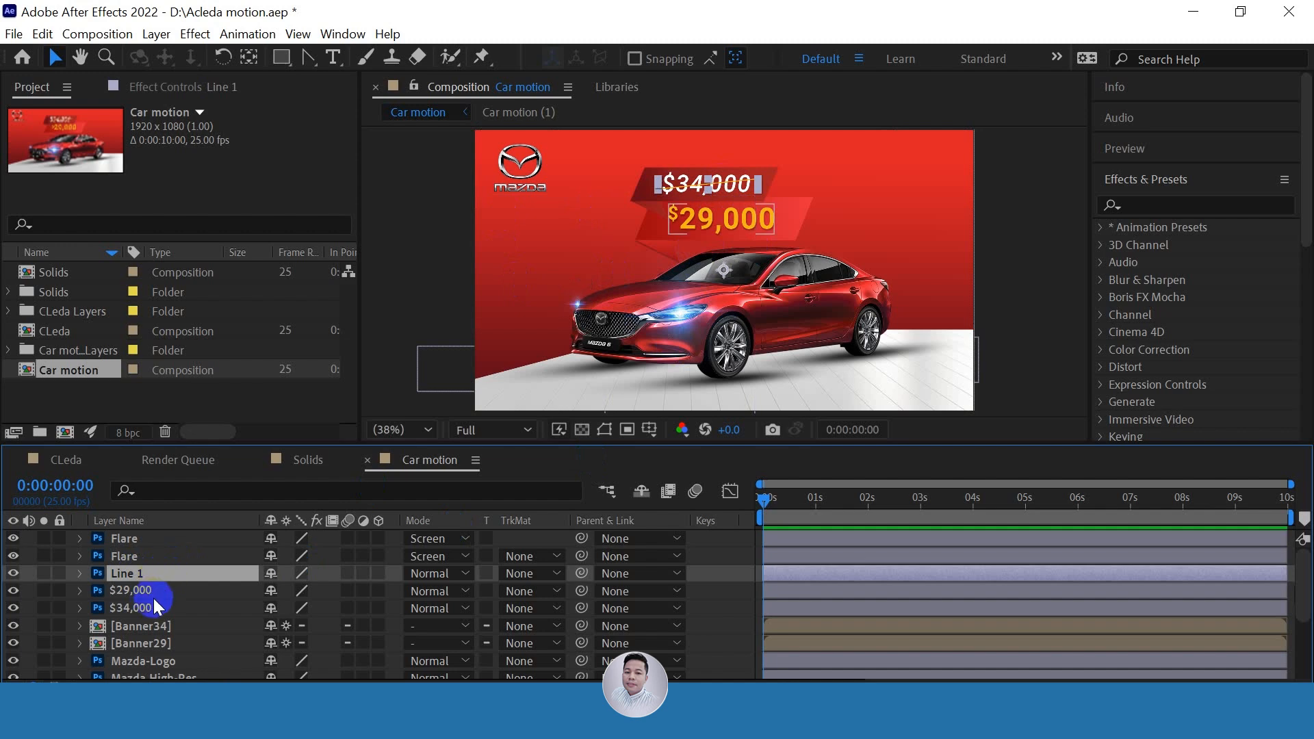
left_click(136, 608, "shift")
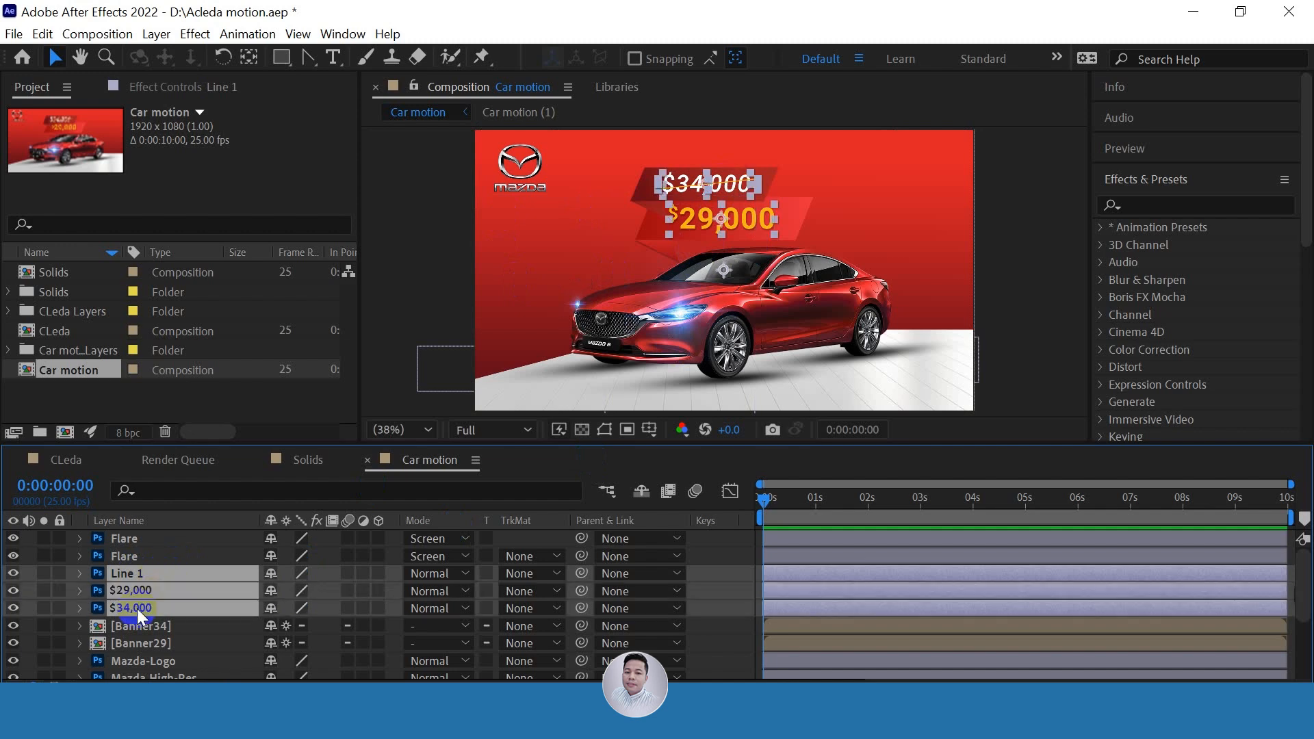
right_click(120, 574)
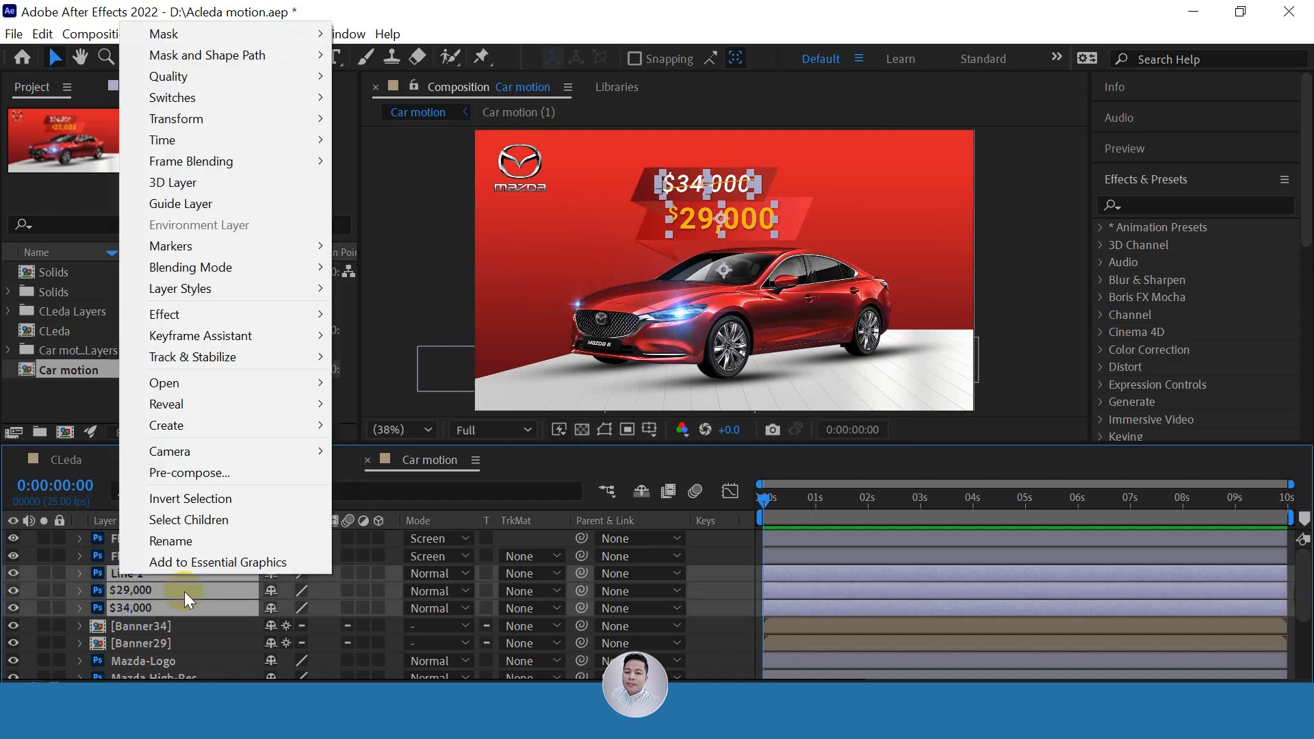
left_click(174, 475)
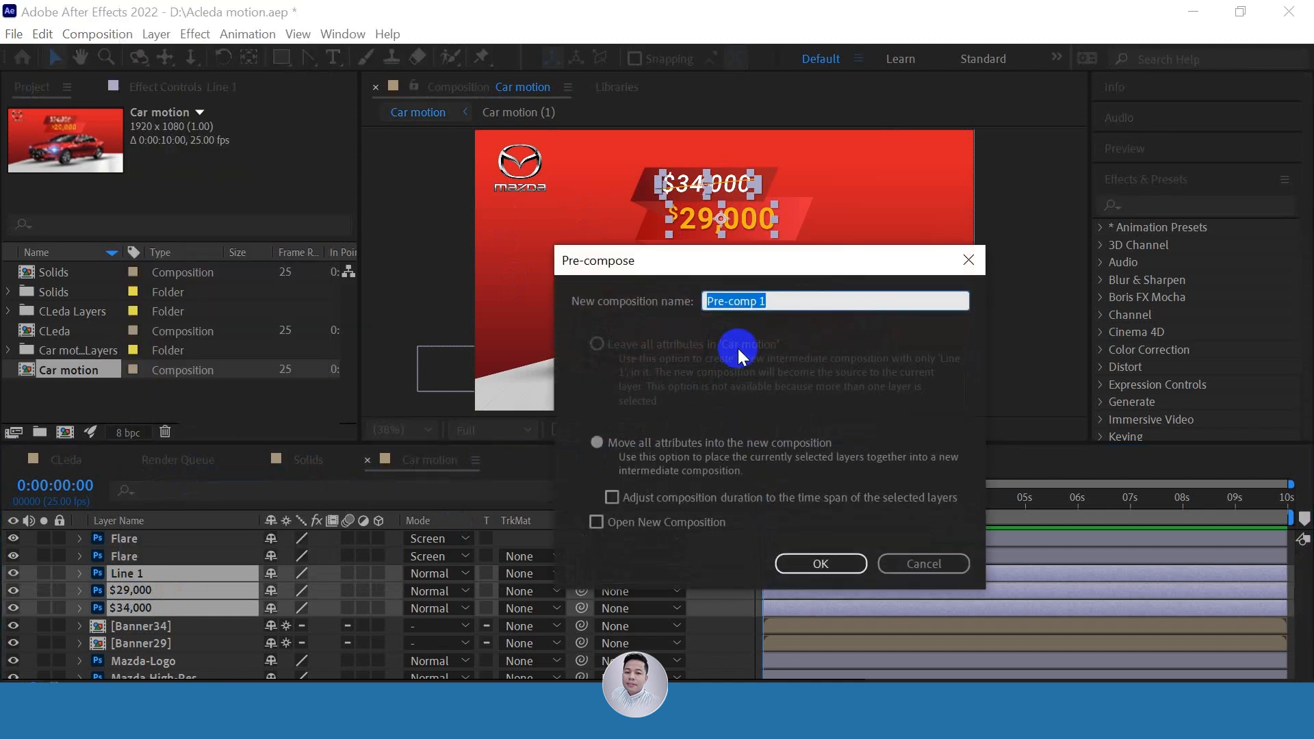
type("Text")
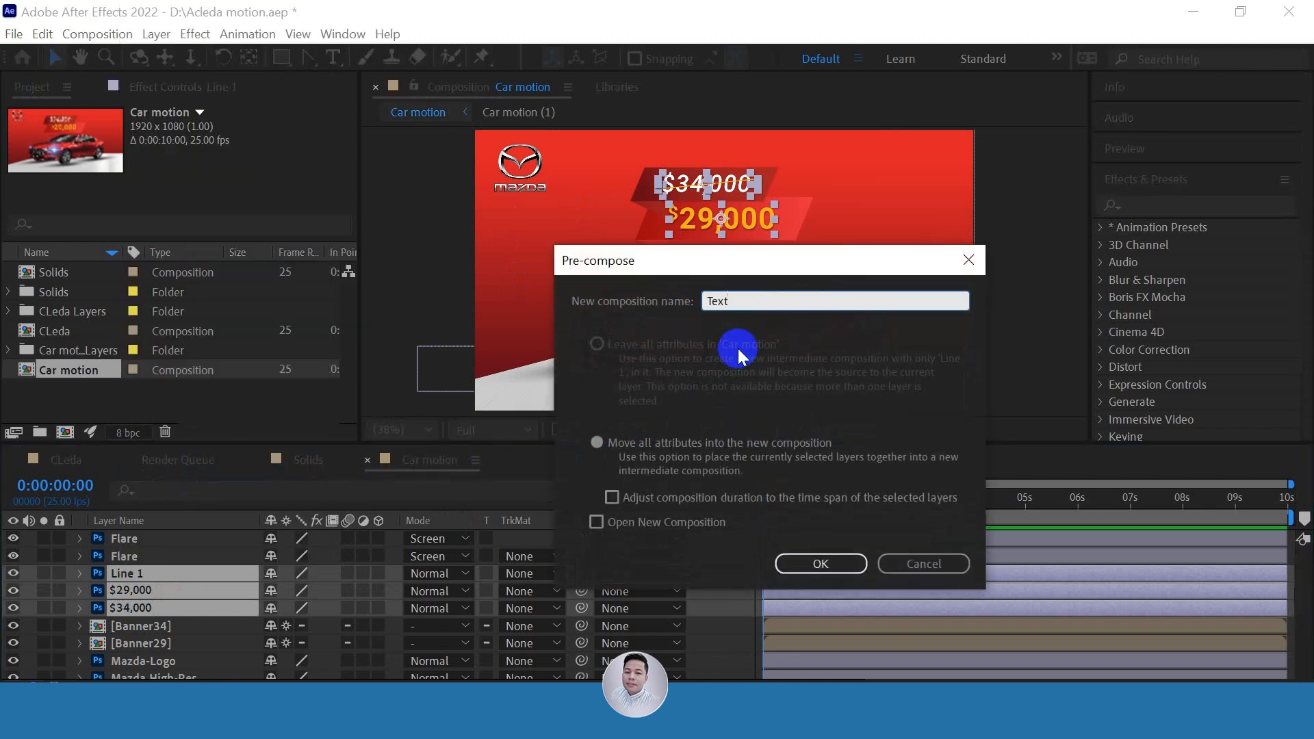
left_click(811, 561)
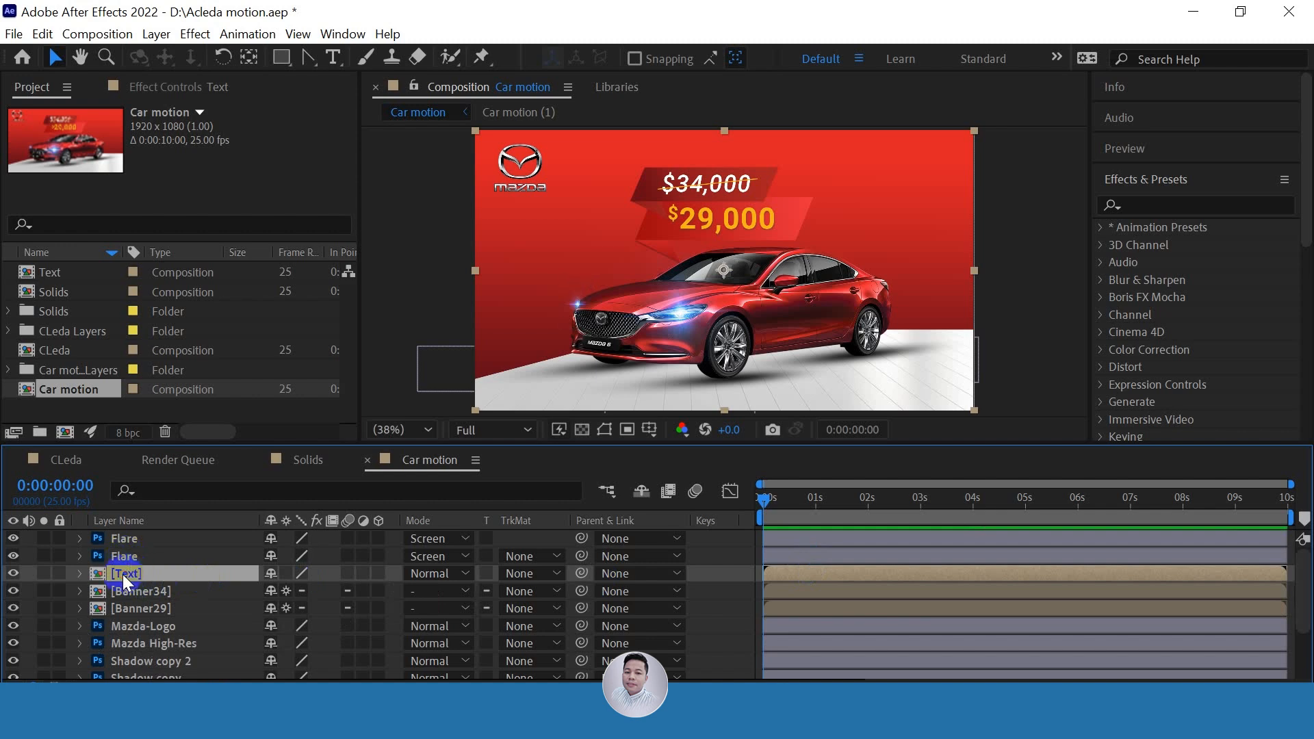
Open the Text pre-composition and look over its line and price layers
double_click(122, 573)
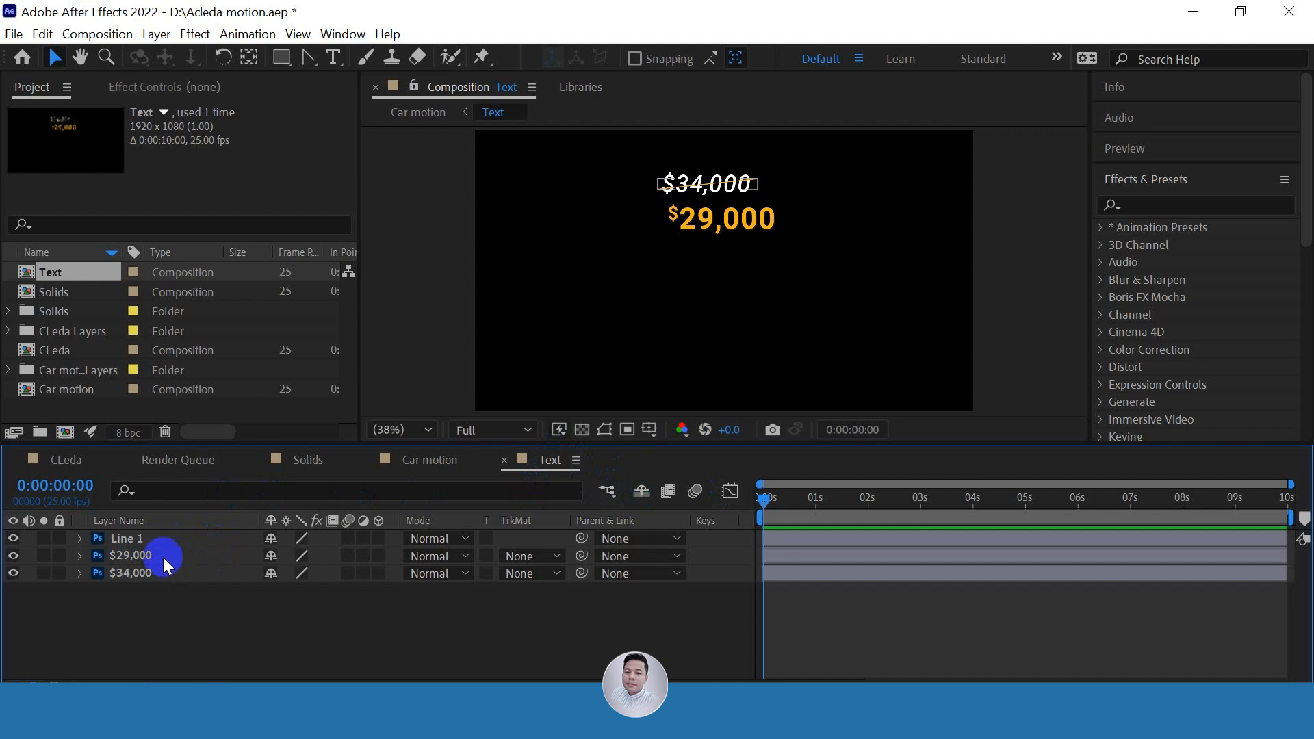
left_click(159, 538)
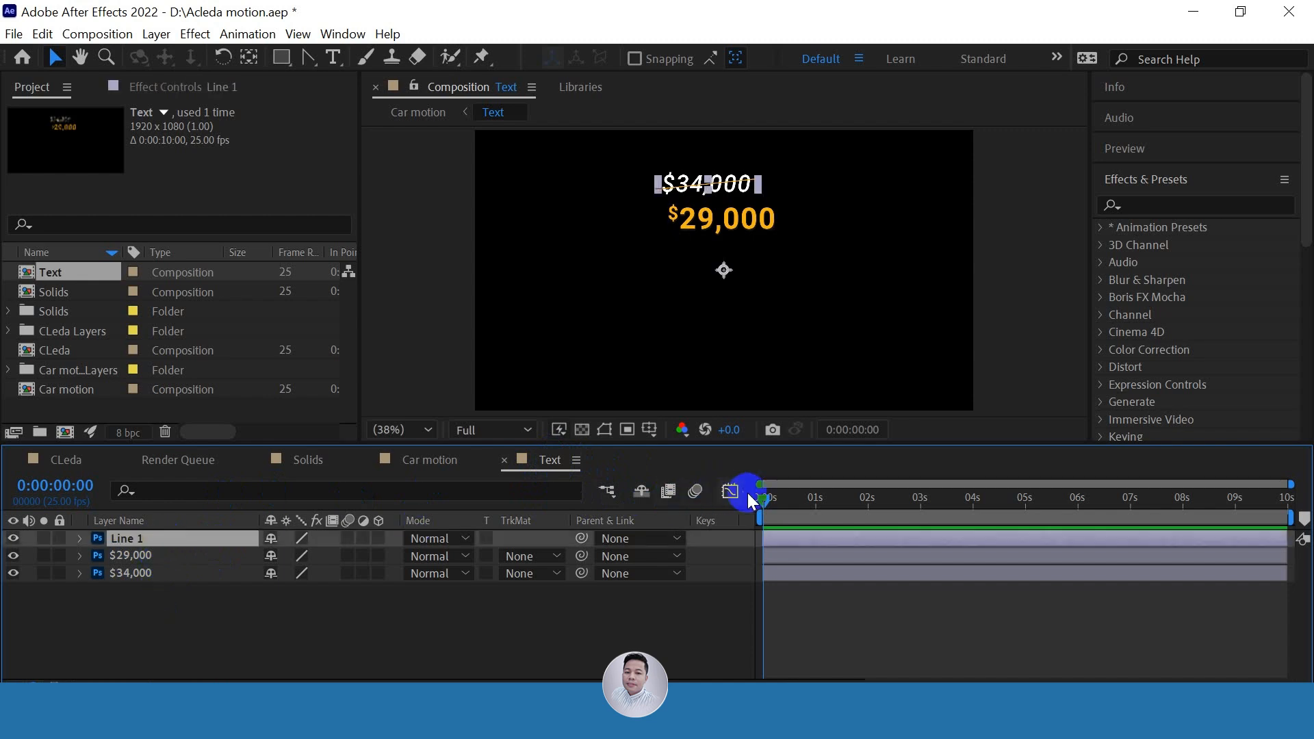
left_click_drag(765, 495, 813, 499)
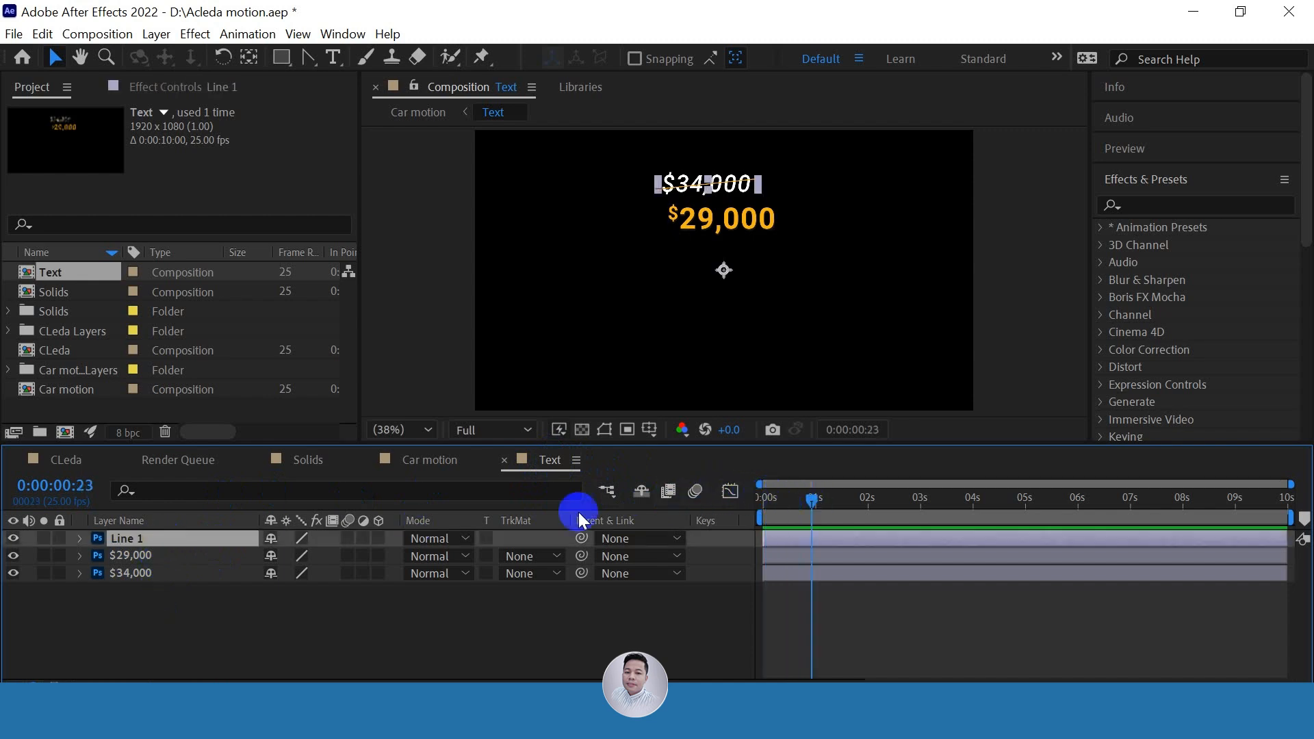
In the Car motion composition, shift the Text layer in time so it starts at 0:00:01:13
left_click(429, 466)
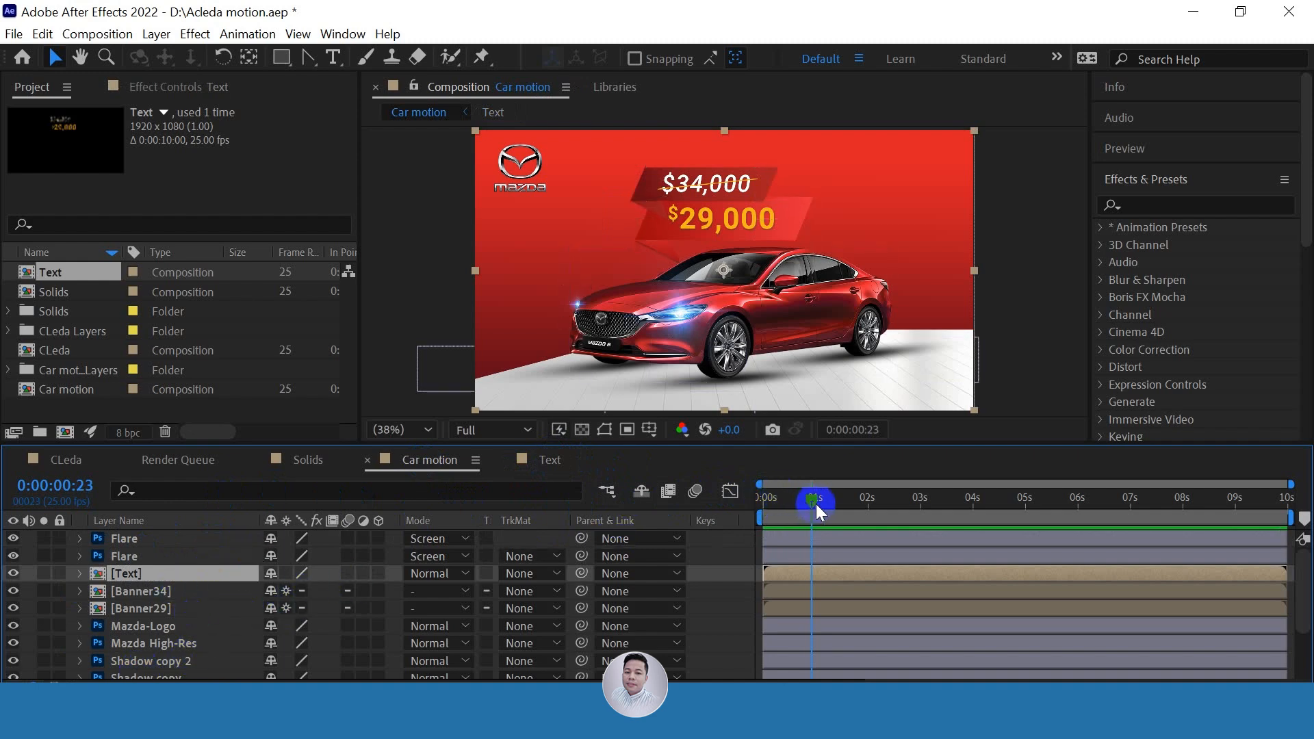
left_click_drag(815, 504, 847, 506)
left_click_drag(802, 572, 871, 565)
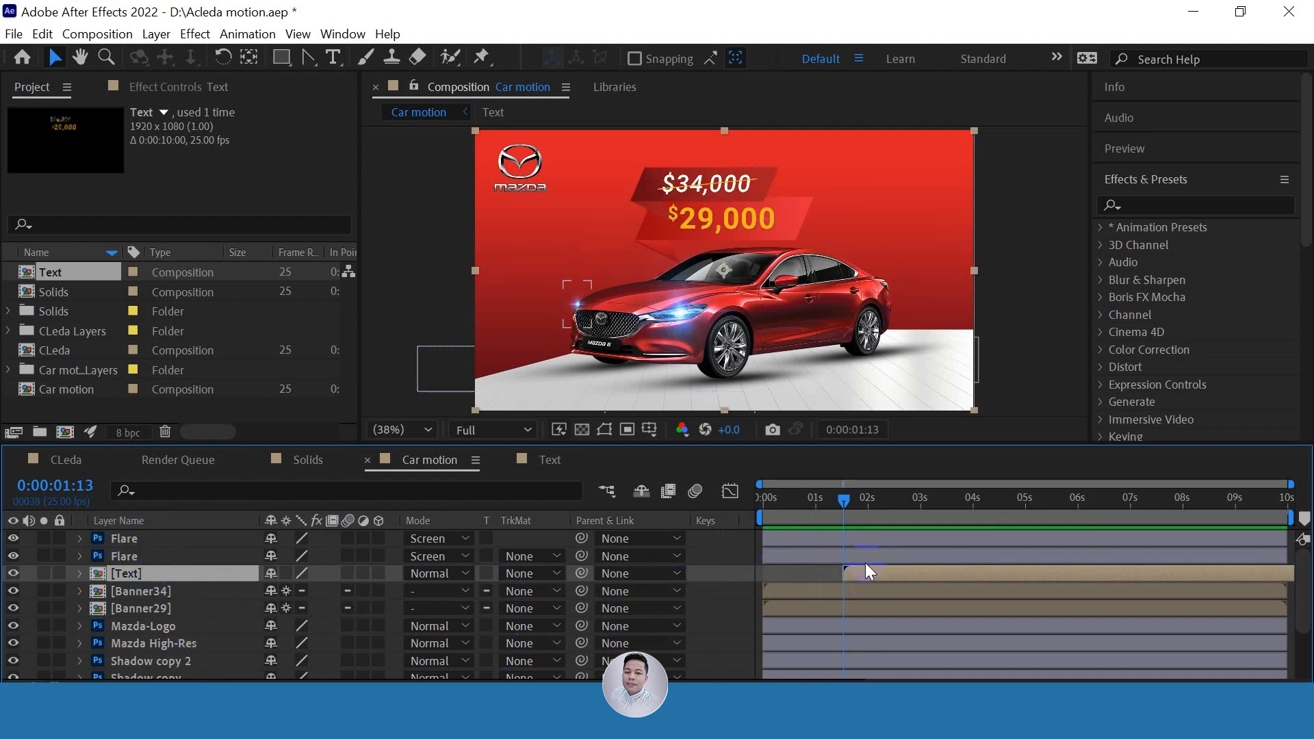
Expand the Text layer's Transform properties to review them, and collapse the layer again
left_click(82, 572)
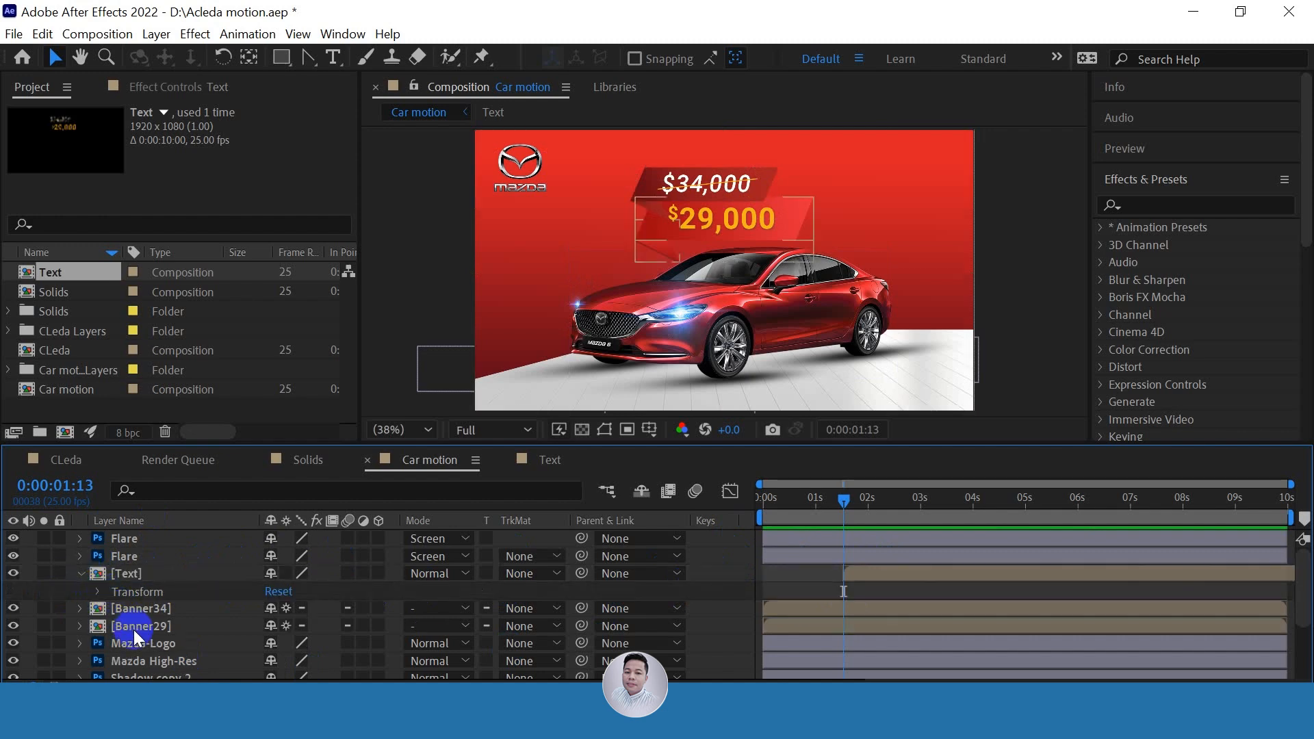
left_click(98, 592)
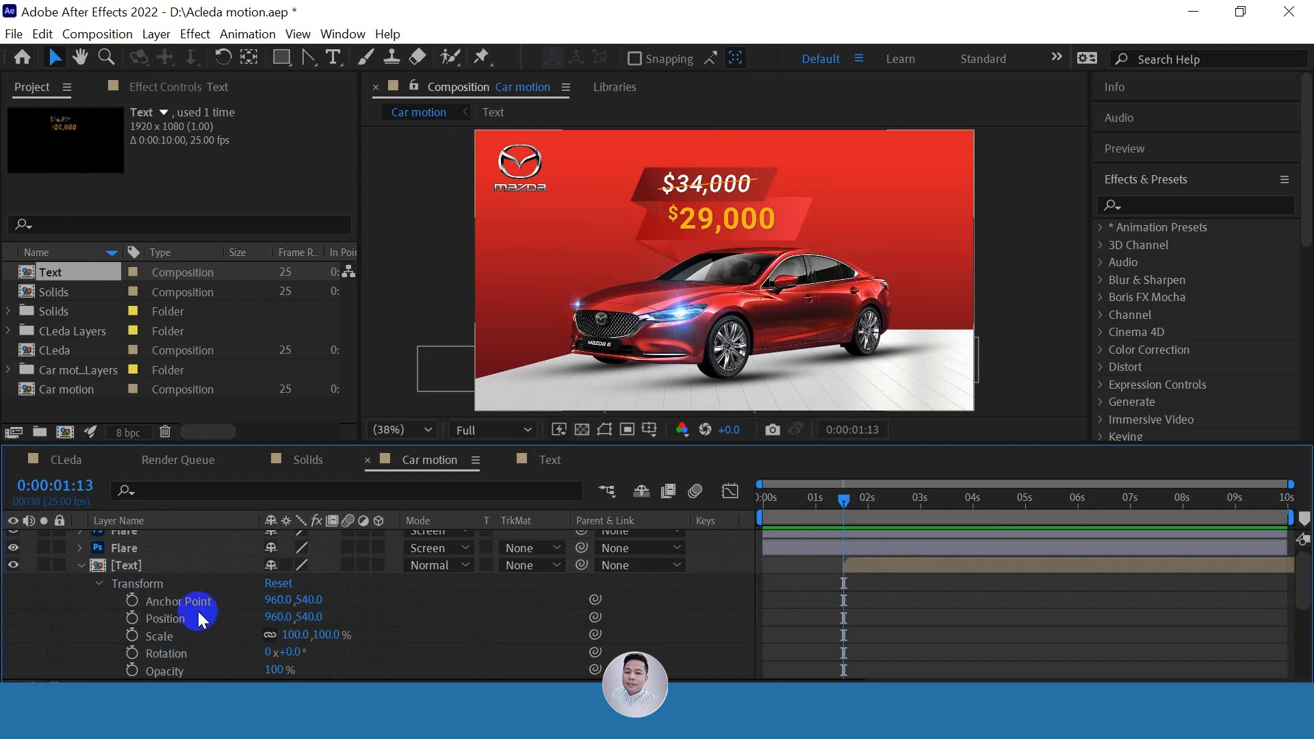
left_click(83, 565)
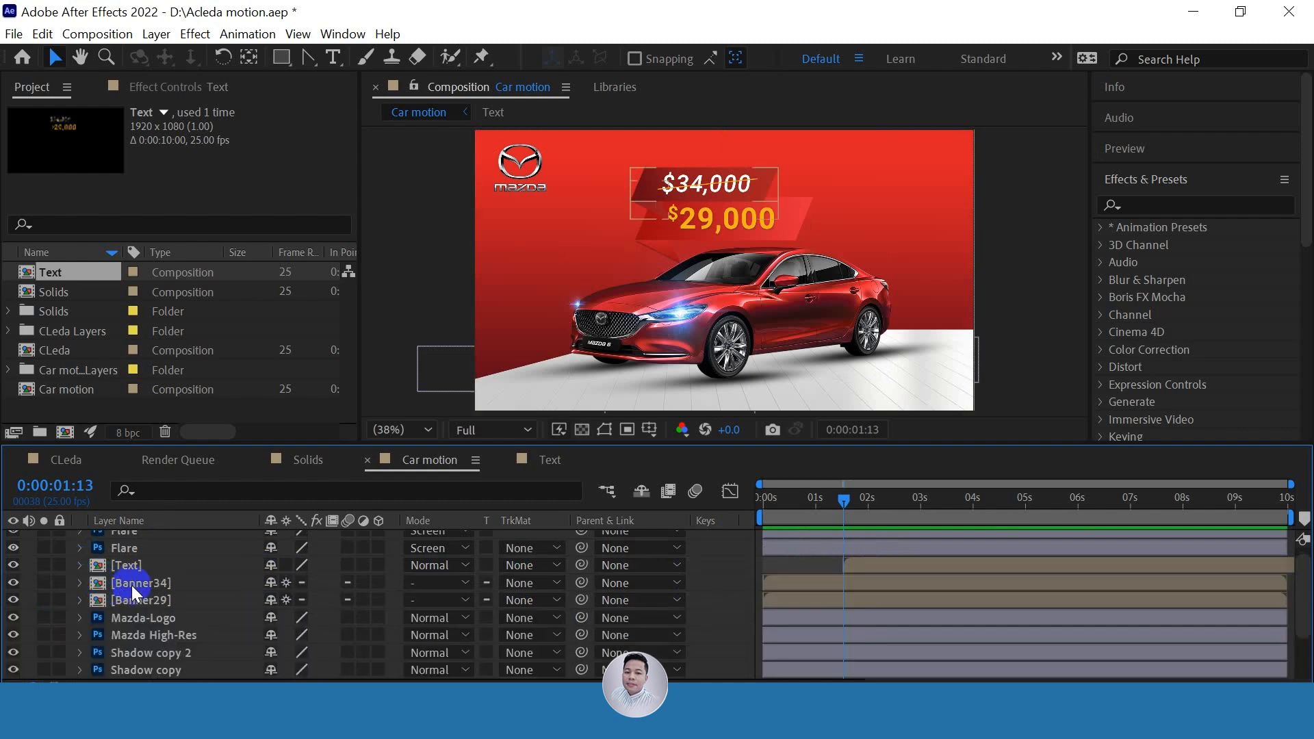
left_click(153, 567)
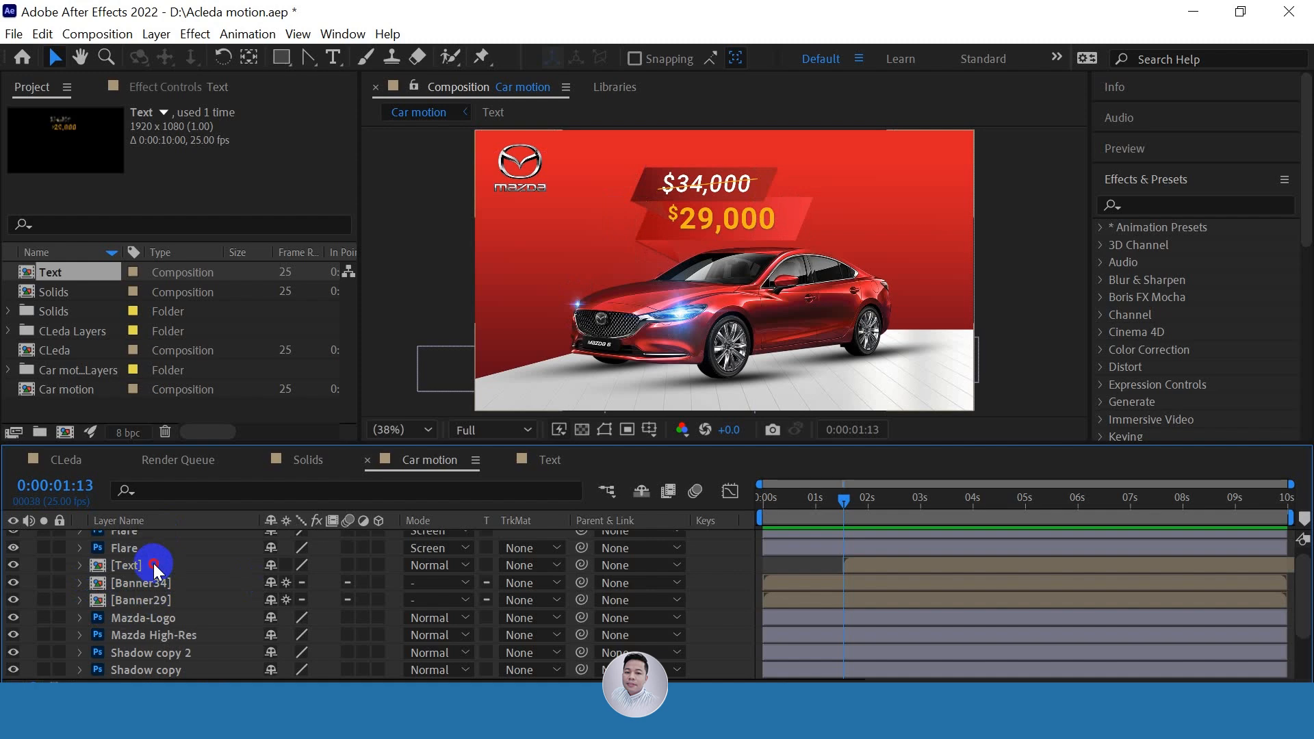
left_click(153, 564)
left_click(137, 601, "shift")
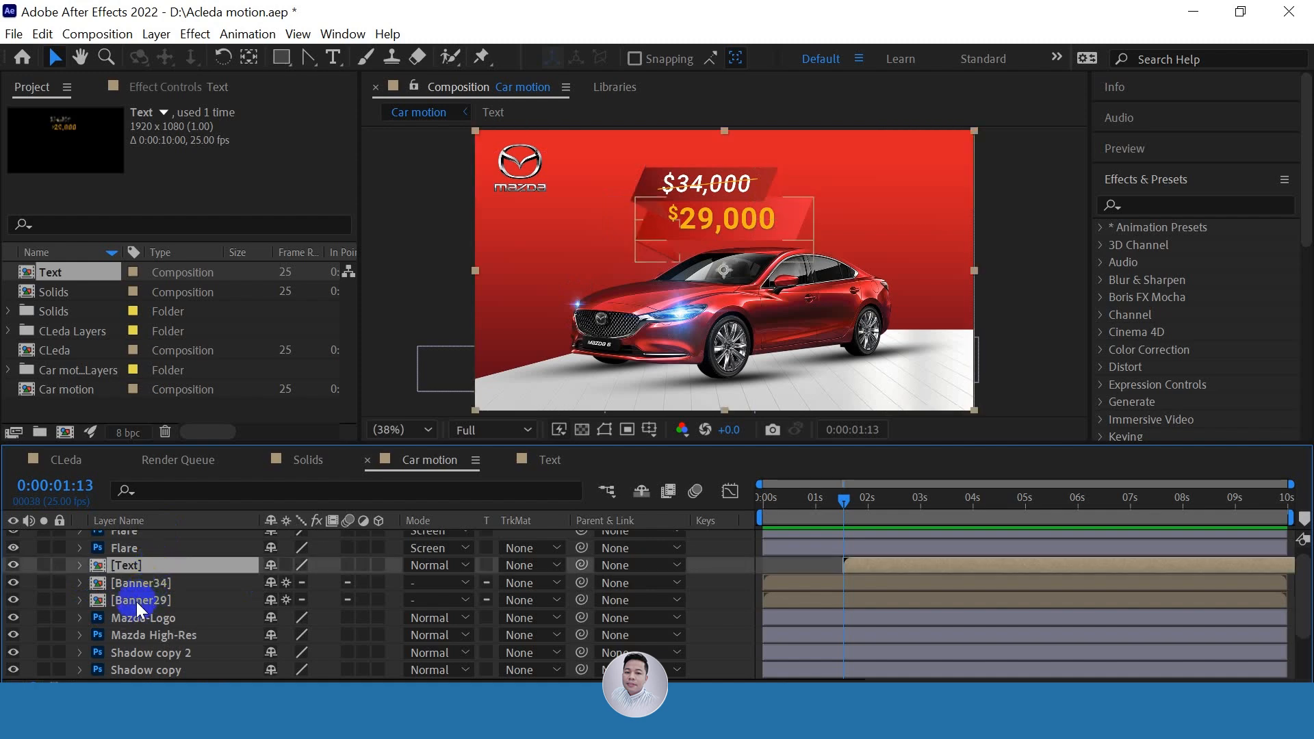
right_click(135, 566)
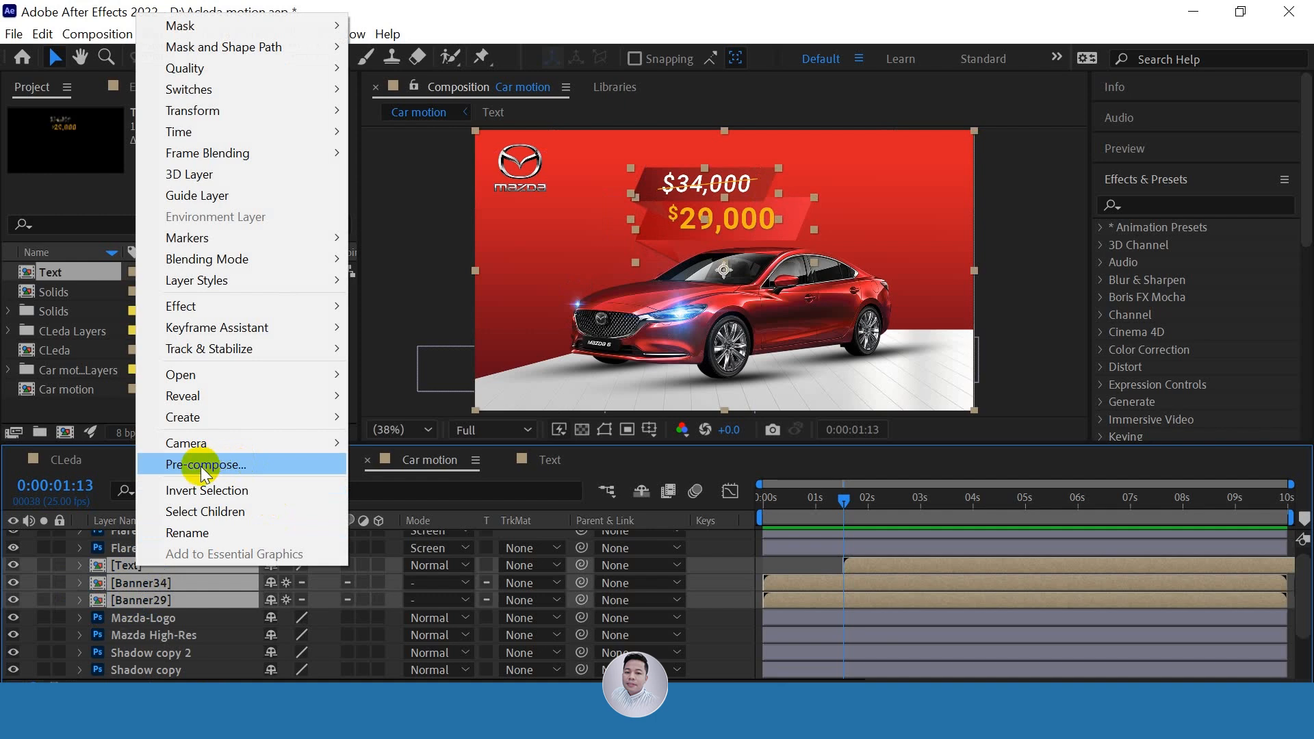
left_click(200, 466)
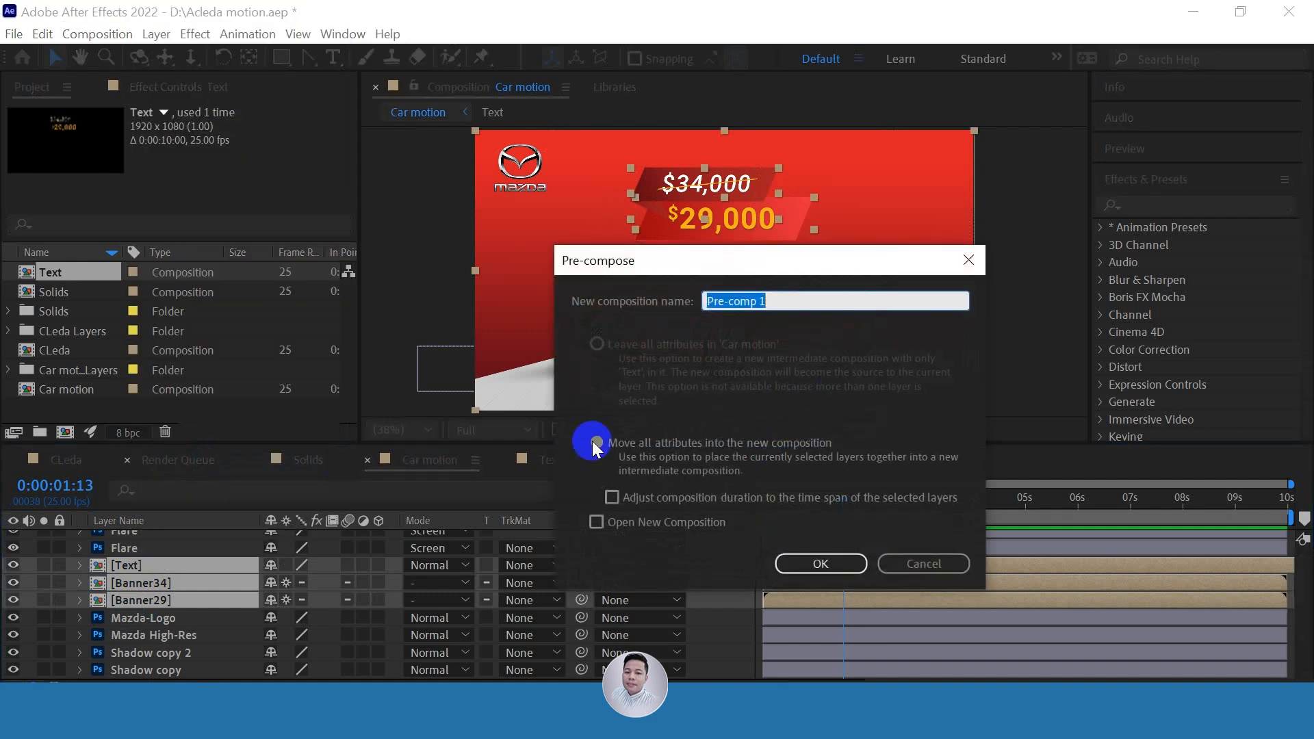
left_click(918, 562)
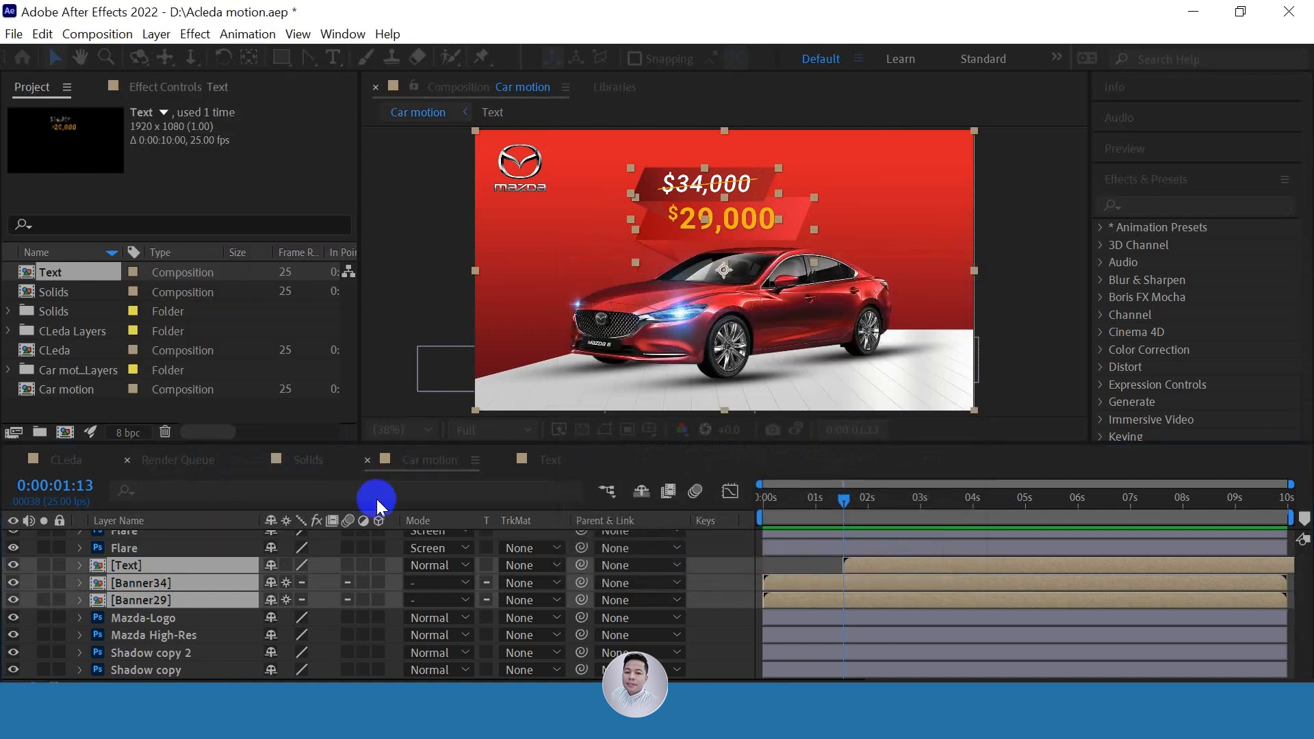
Select the Mazda High-Res layer in the Car motion composition
left_click(185, 635)
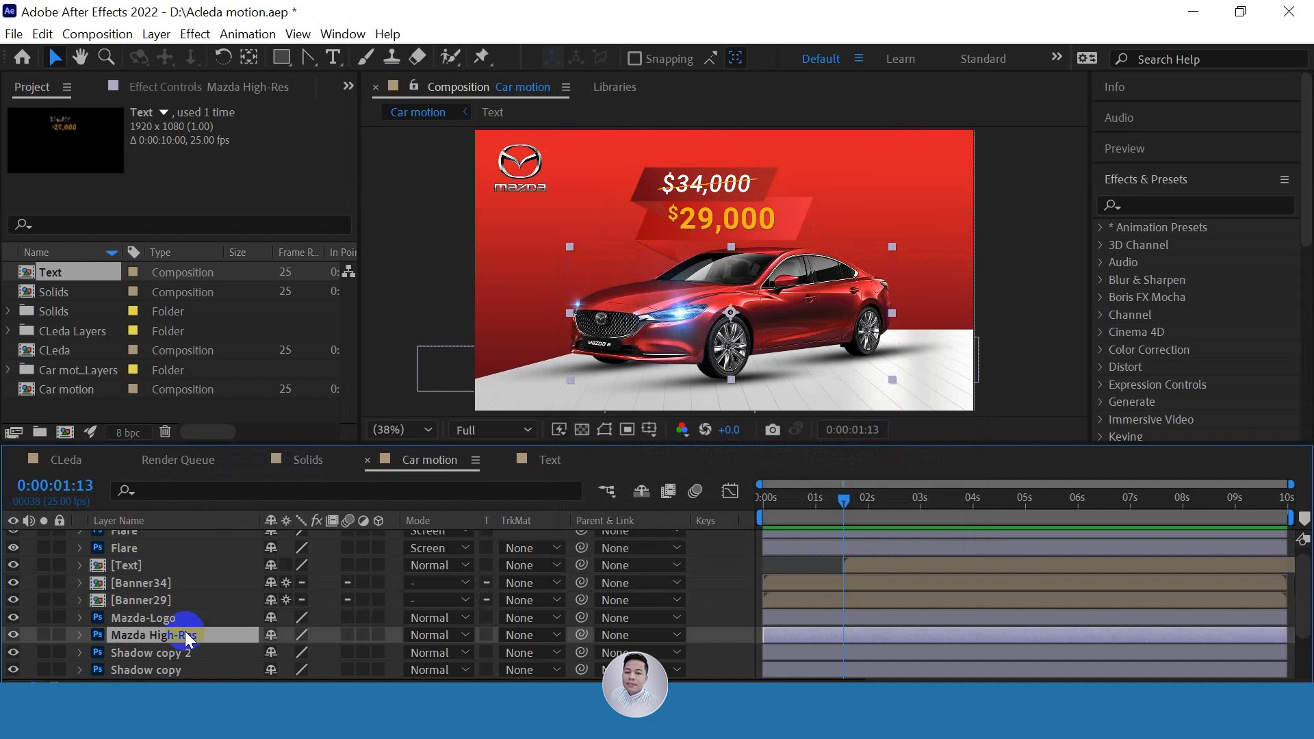